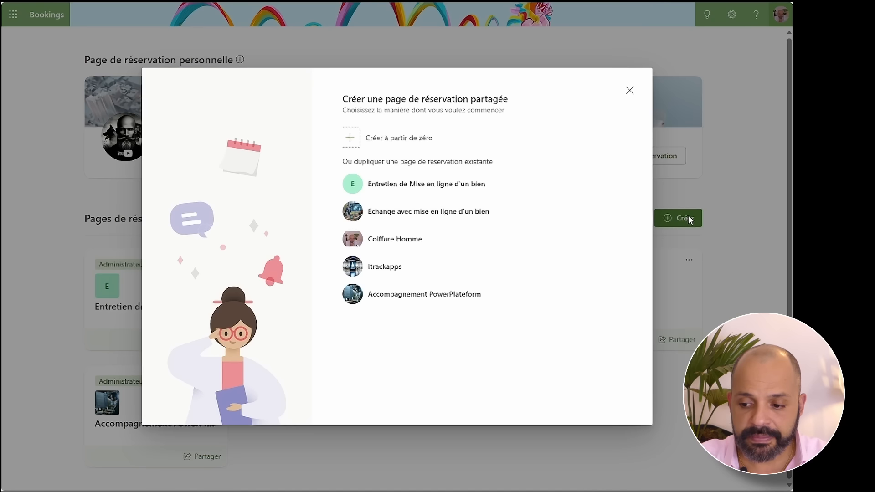
- Start a booking page from scratch named 'Entretien de Mise en ligne de bien', with a logo and business type Autre
click(378, 142)
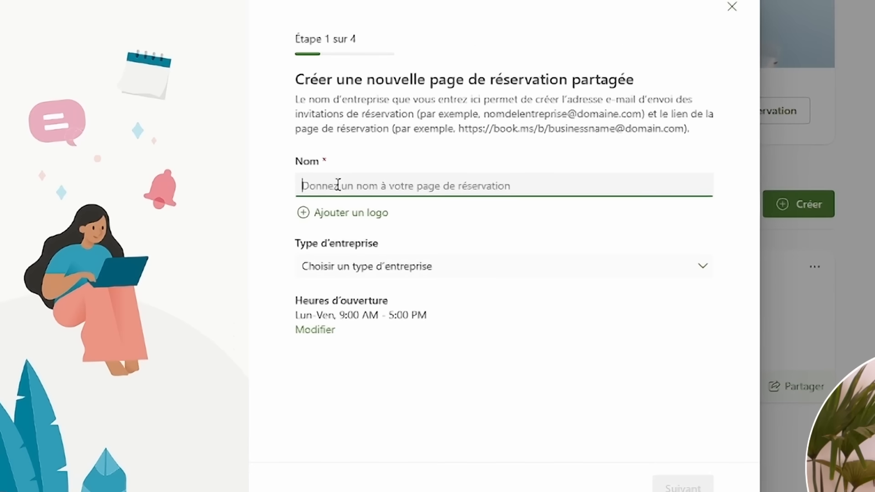
text(Cntret)
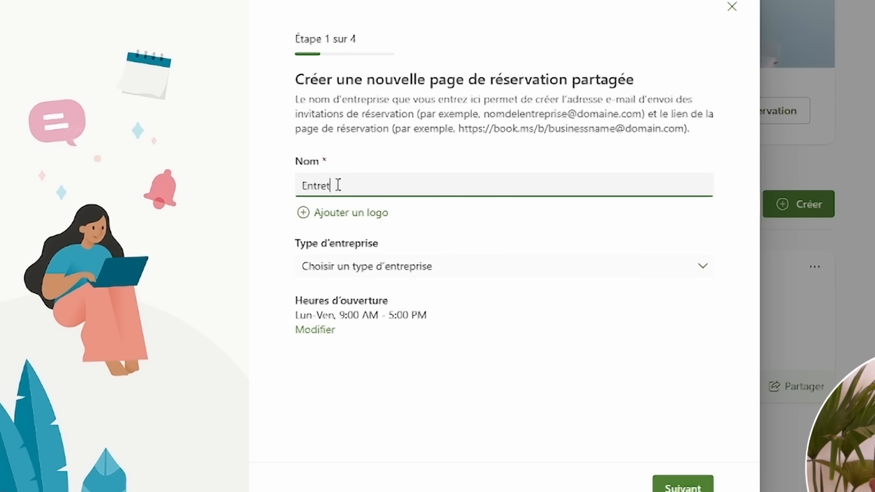
text(ien de )
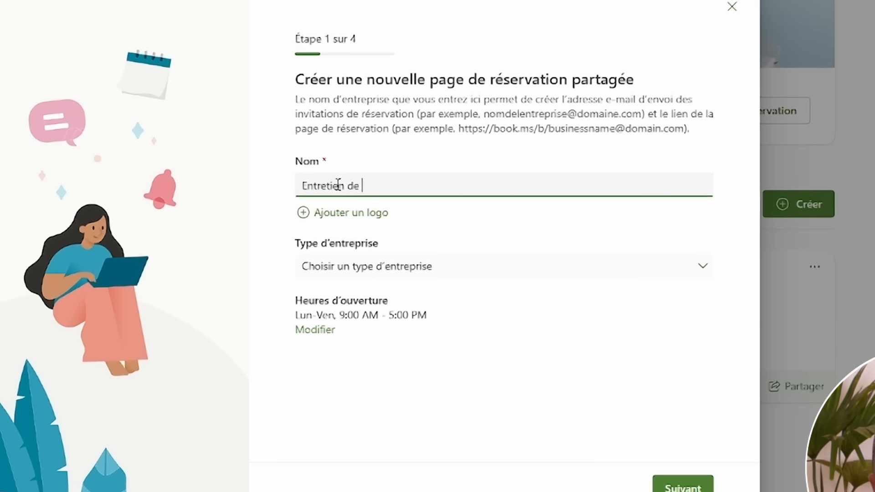
text(Mise en )
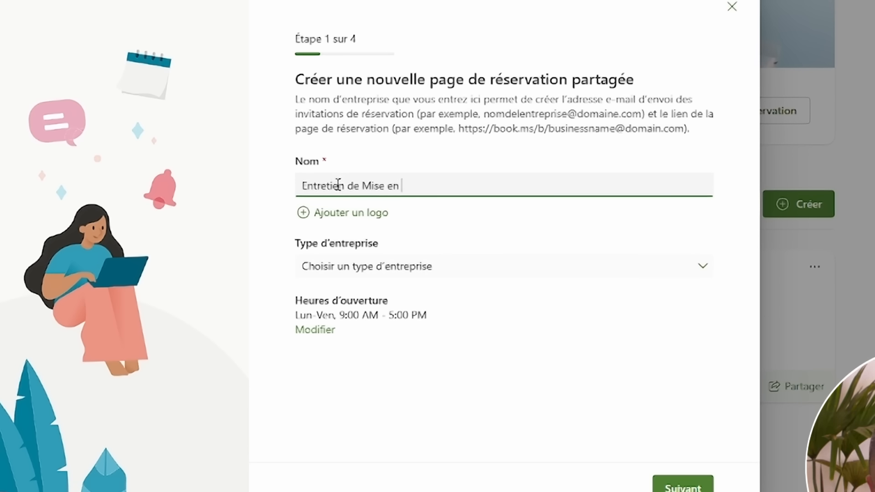
text(ligne de bien)
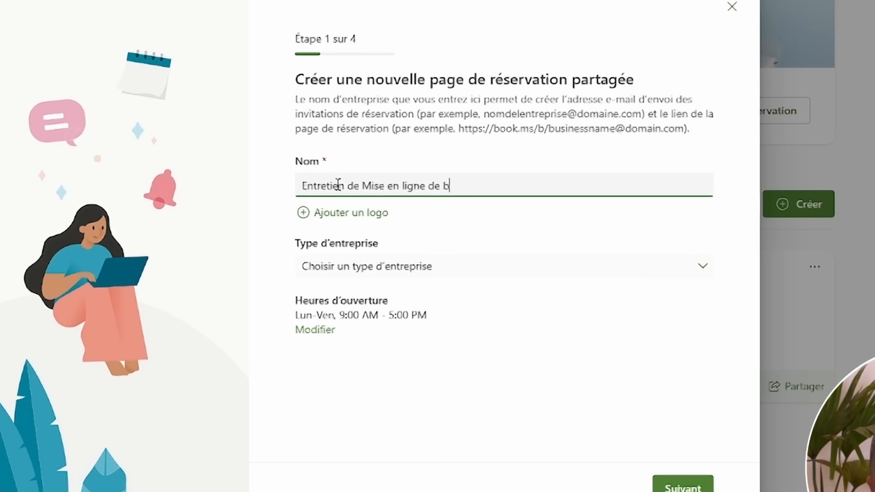
click(377, 217)
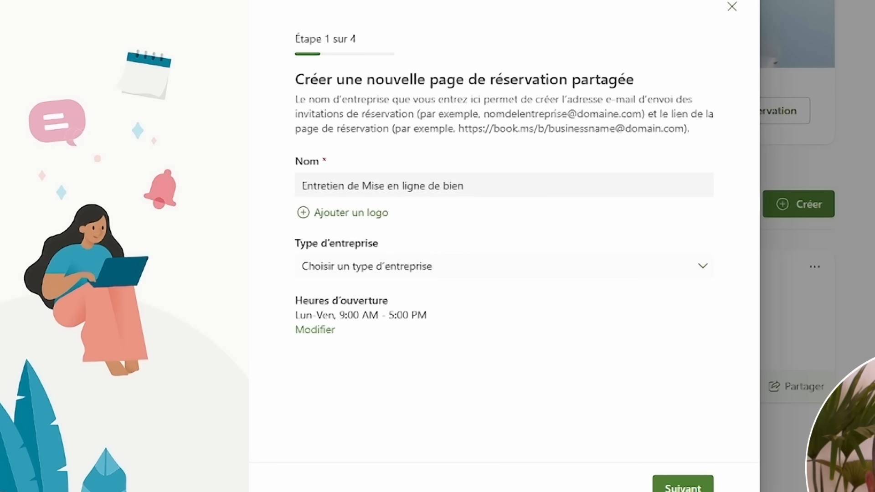
double_click(37, 5)
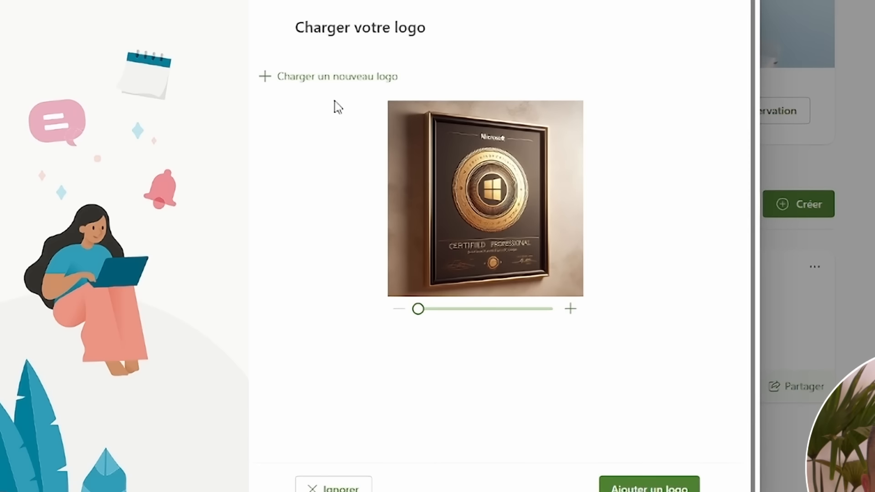
click(649, 487)
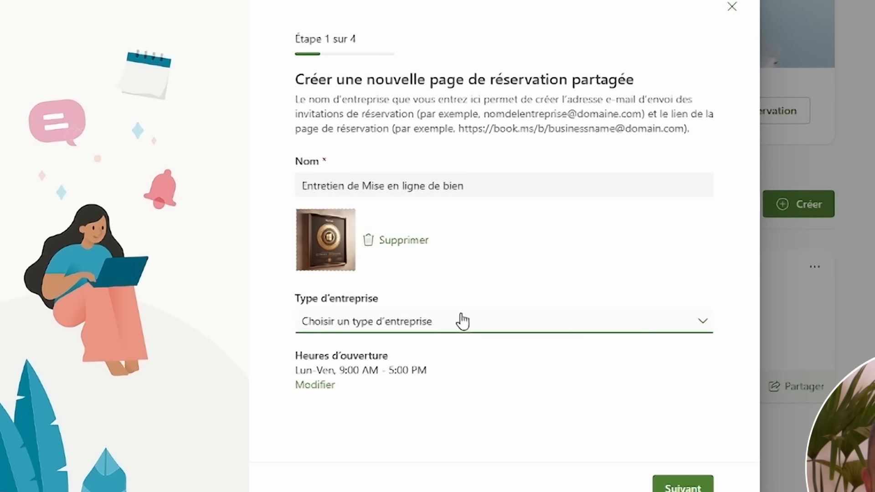
click(403, 325)
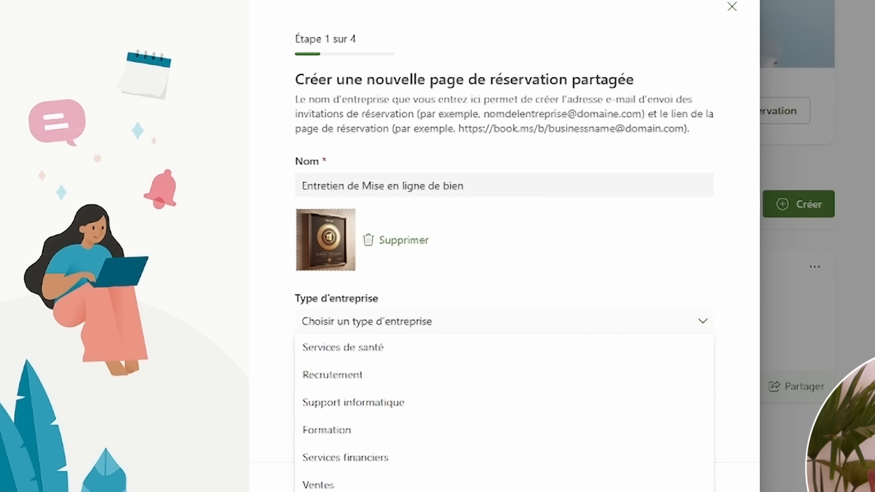
click(392, 491)
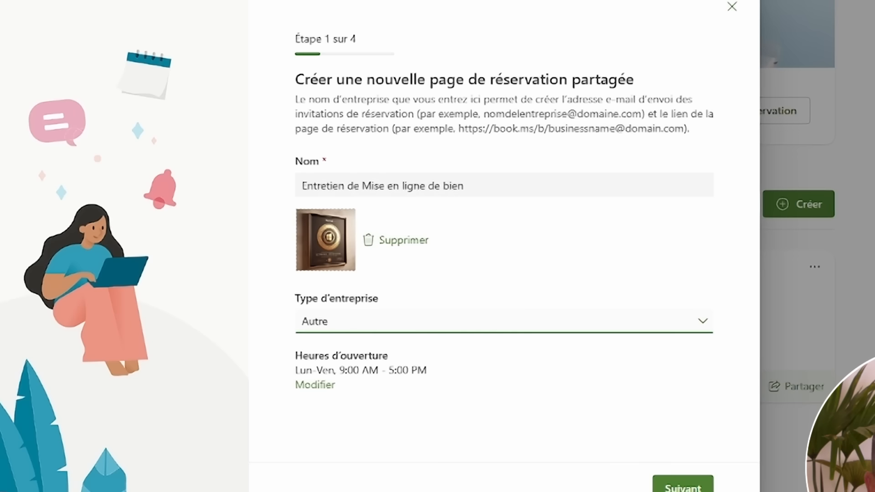
- Set opening hours to Tuesday–Thursday, 16:00 to 18:00, and continue to staff invitation
click(321, 387)
click(383, 403)
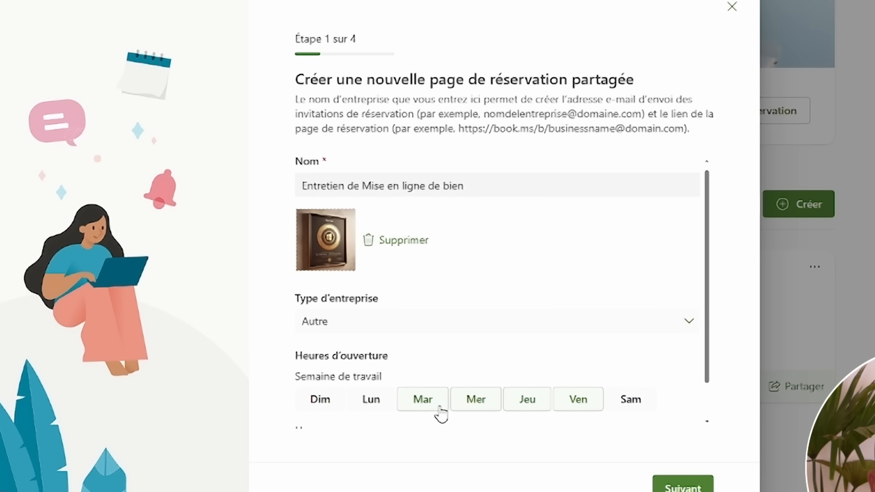
click(581, 407)
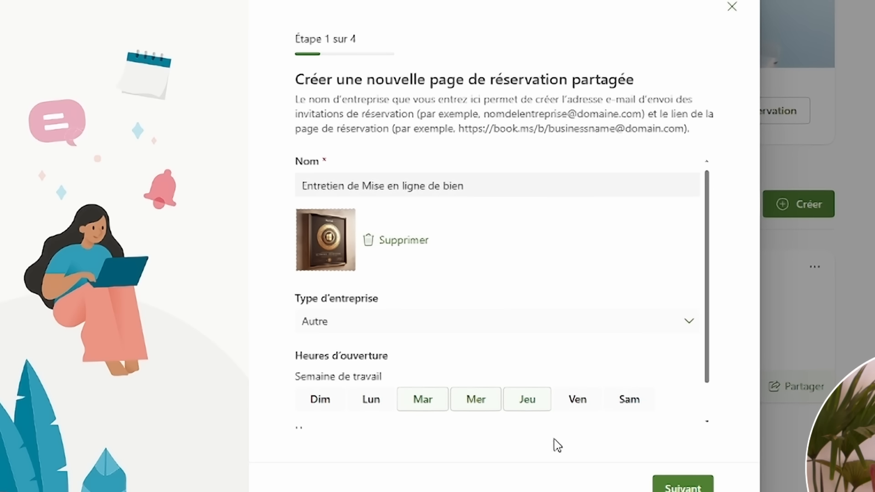
scroll(501, 419, down, 2)
click(392, 396)
scroll(347, 436, down, 1)
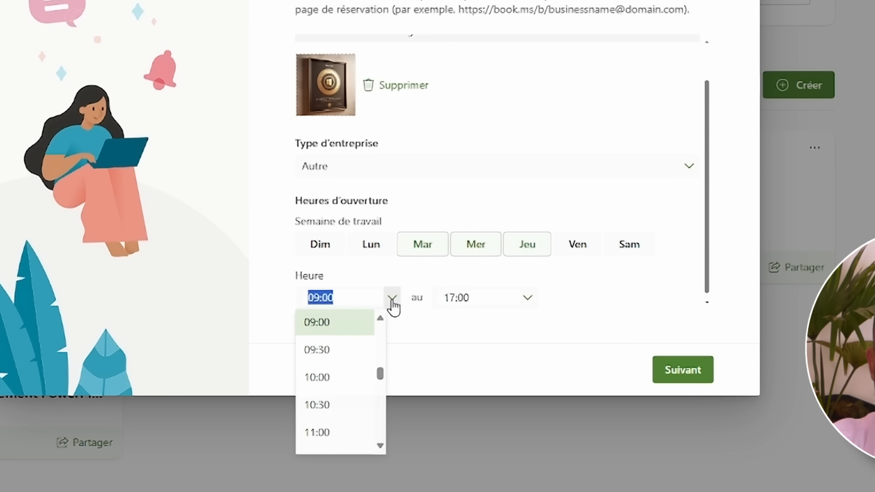
scroll(348, 340, down, 5)
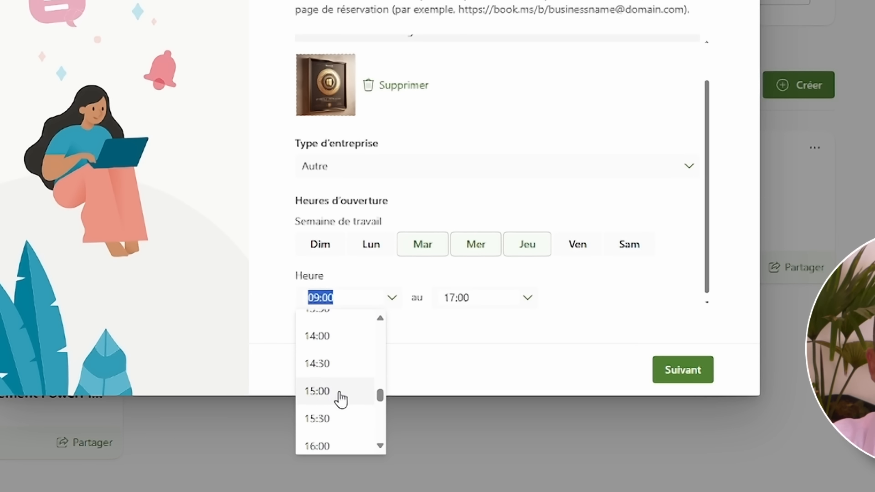
click(332, 406)
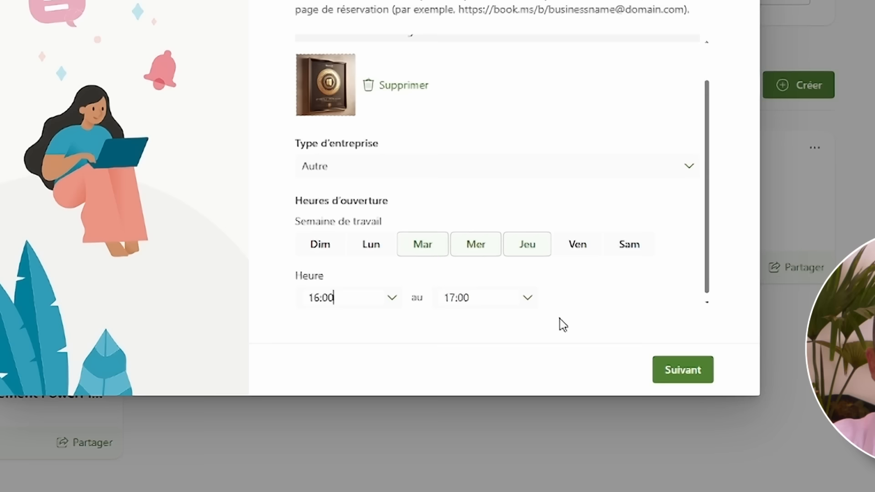
click(527, 300)
click(463, 378)
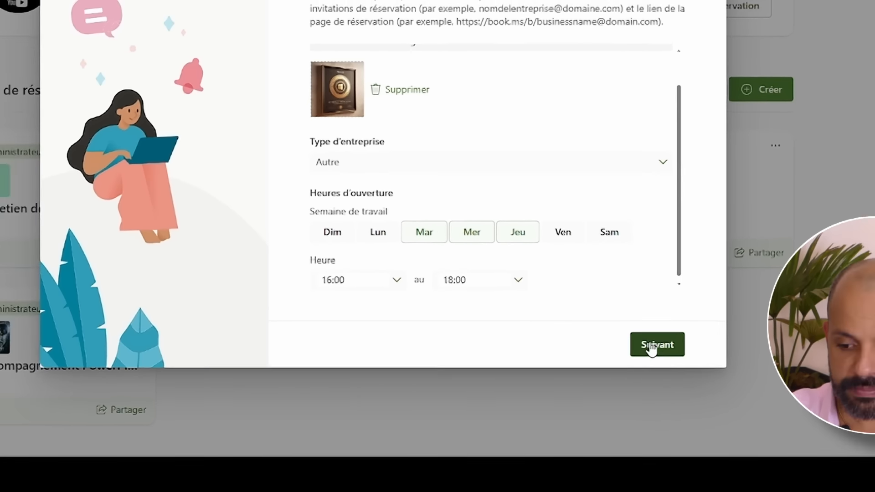
click(666, 368)
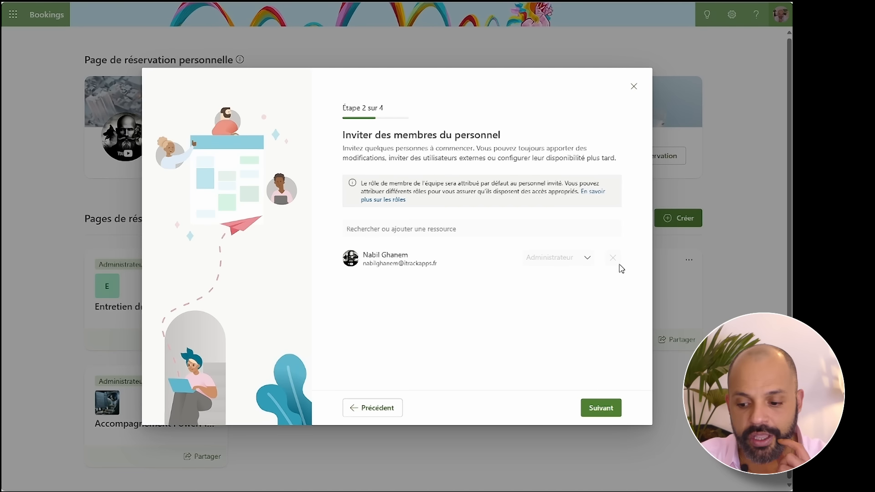
- Keep the default staff and 30-minute service, let everyone book, and create the page
click(600, 415)
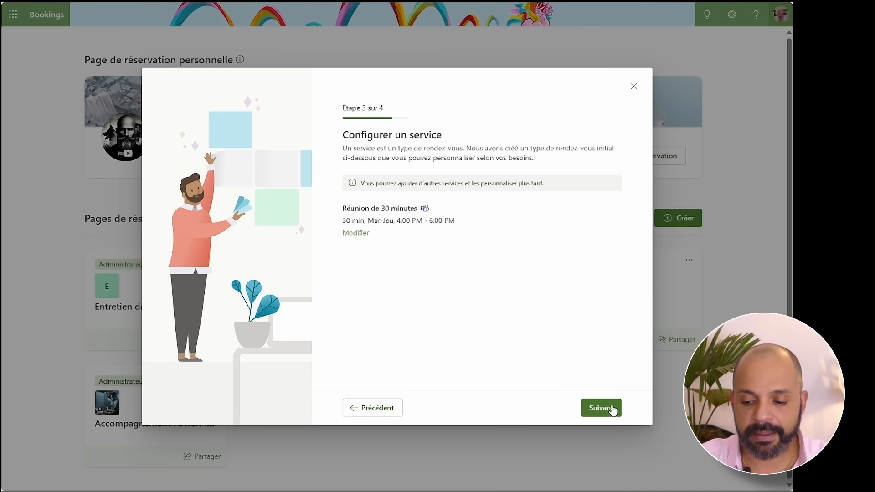
click(597, 409)
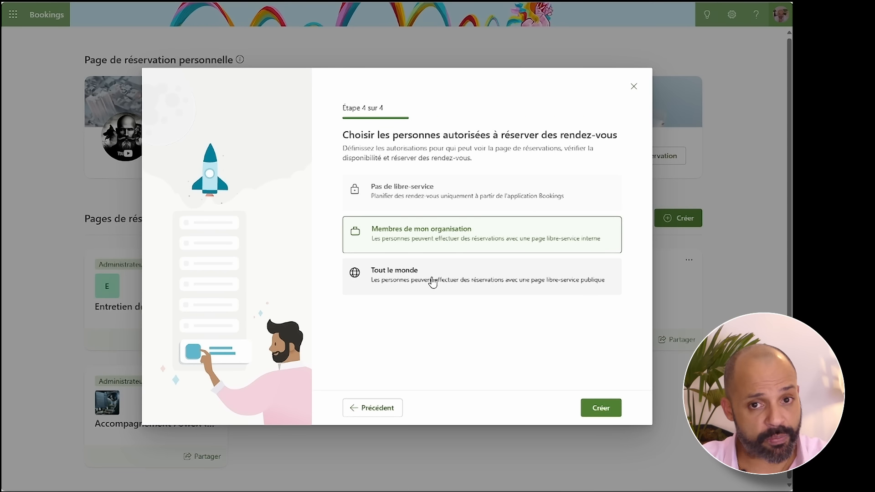
click(475, 288)
click(604, 409)
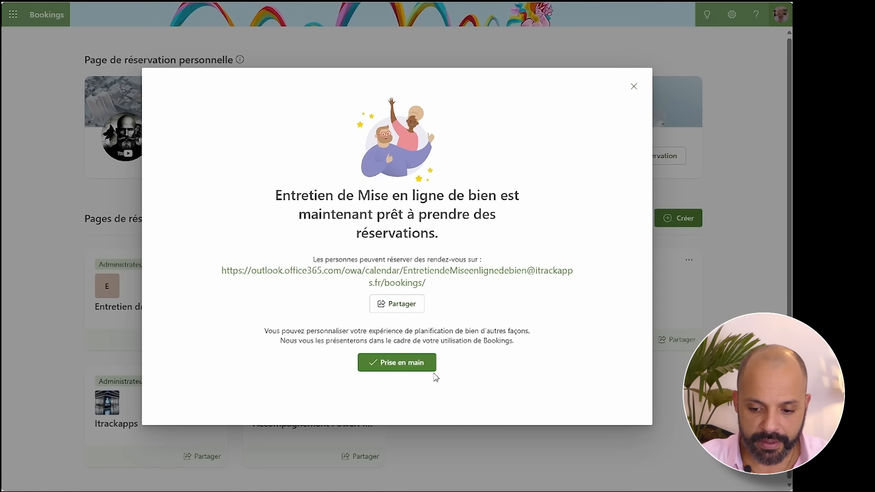
- Close the success message to reach the page's empty January 2024 calendar
click(413, 367)
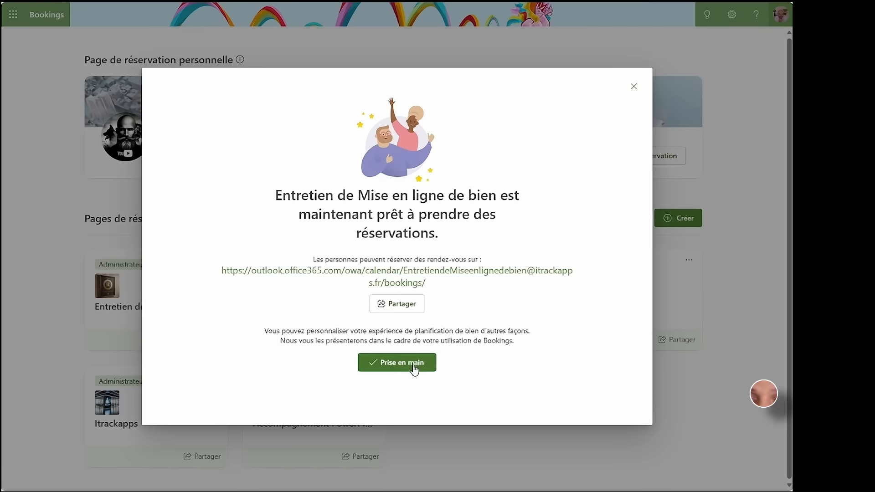
click(414, 367)
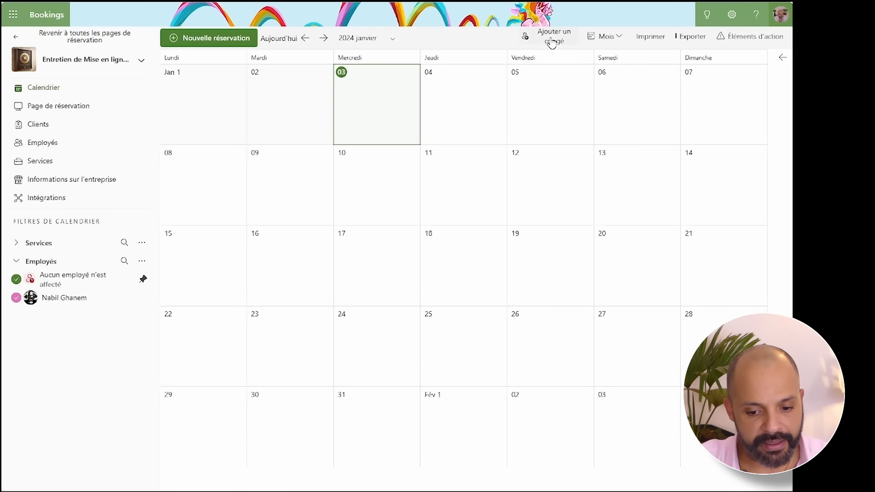
- Create an all-day Congé time off from 2024-02-01 to 2024-02-14 for the staff member
click(552, 43)
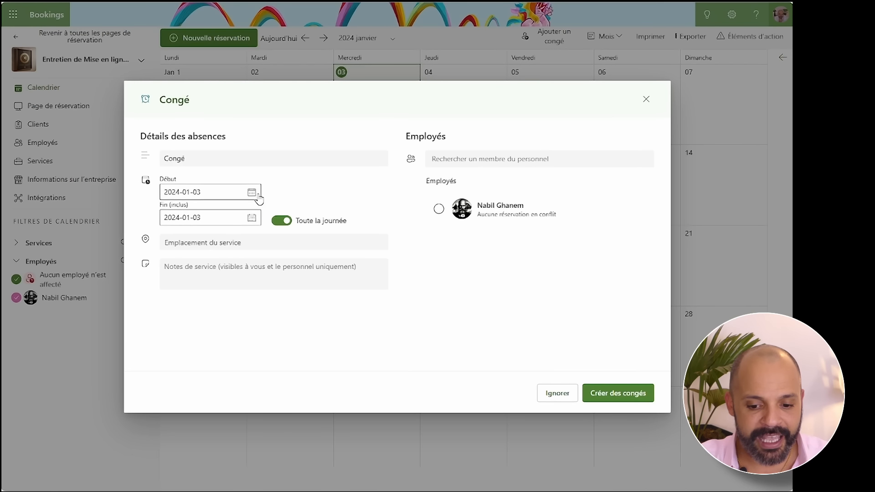
click(251, 192)
click(257, 215)
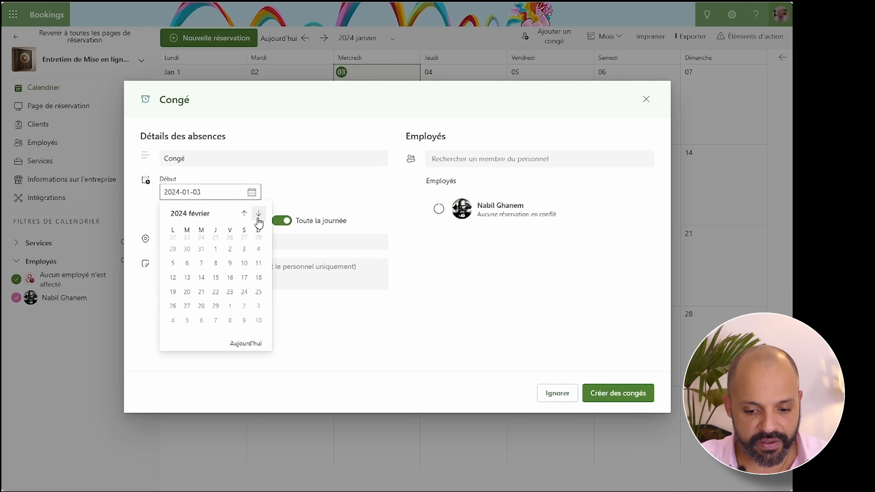
click(216, 245)
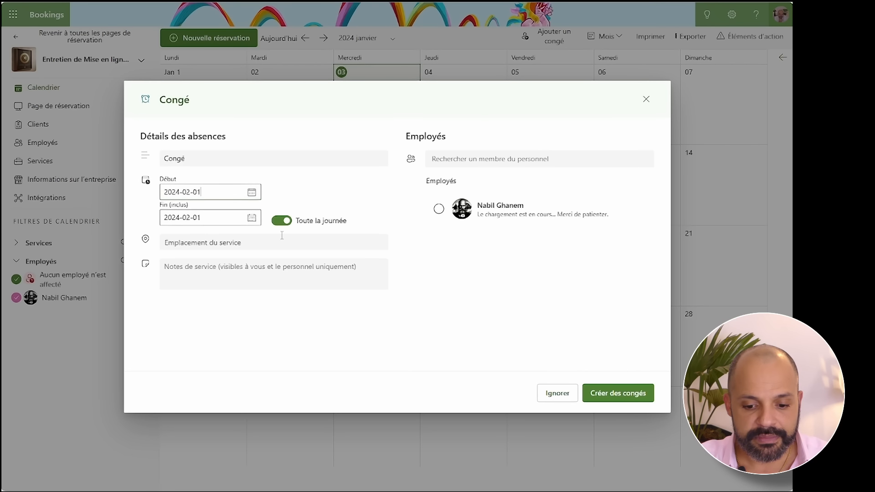
click(251, 218)
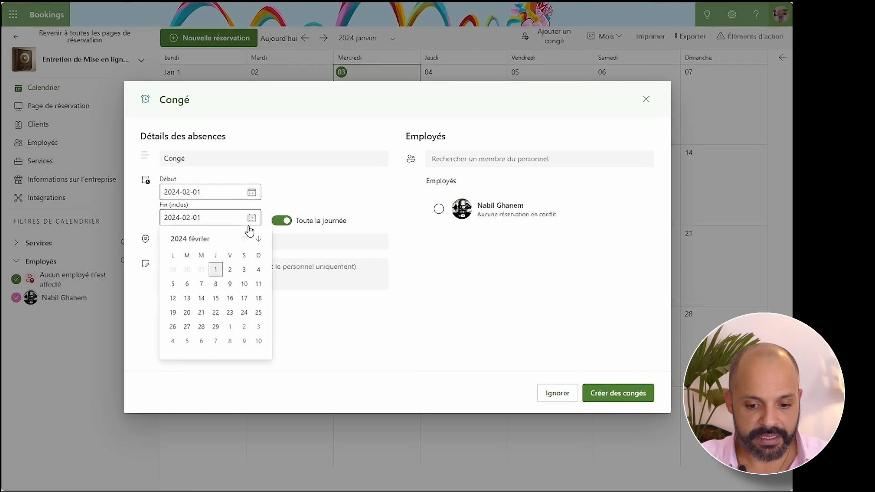
click(201, 298)
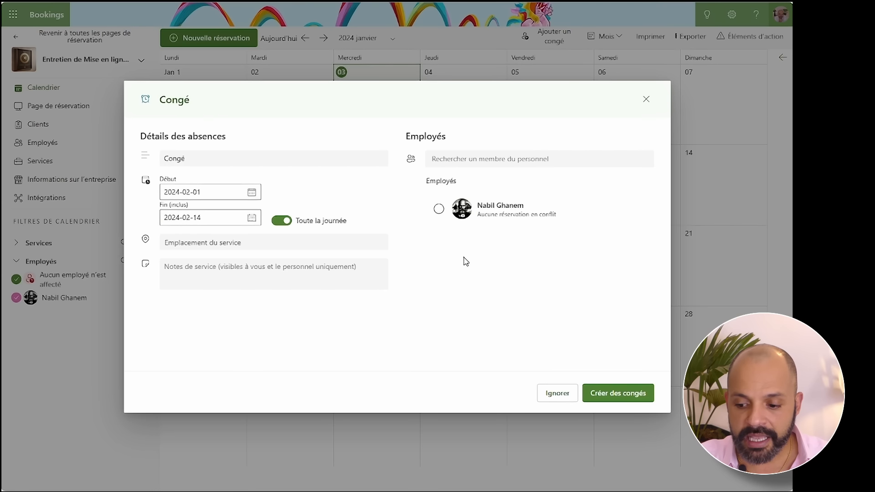
click(438, 208)
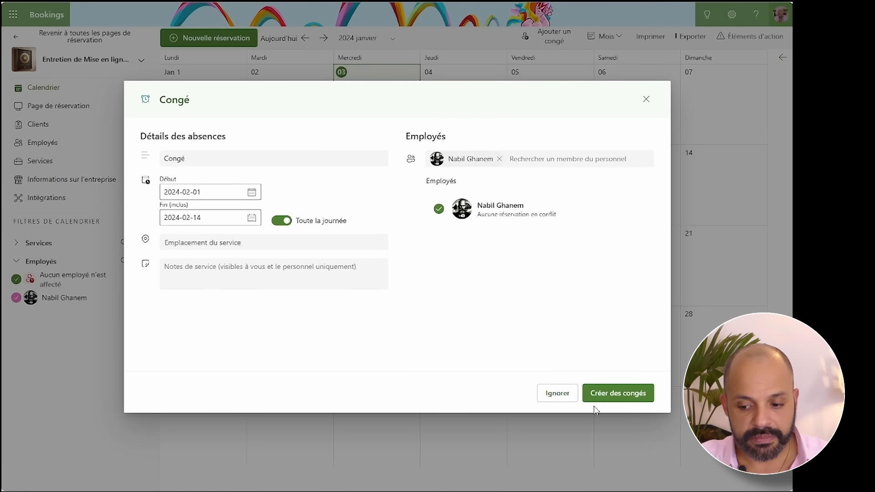
click(622, 399)
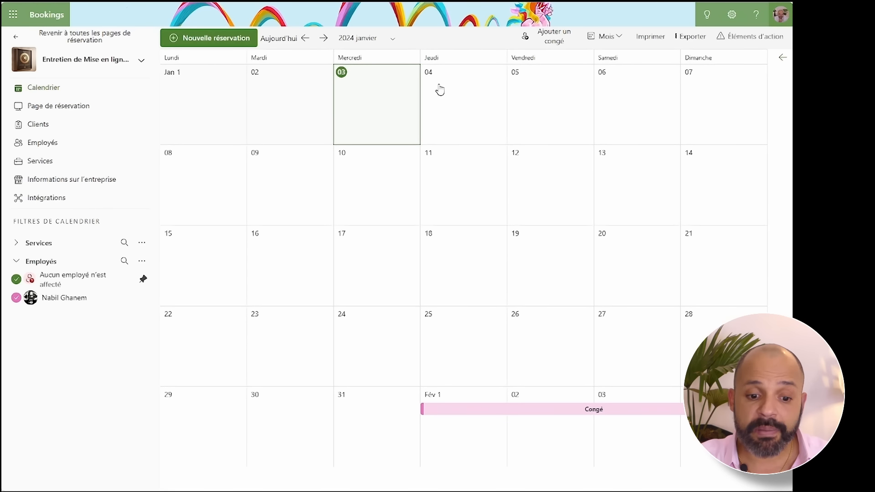
- Go to Page de réservation and expand the Stratégie de planification par défaut card
click(76, 109)
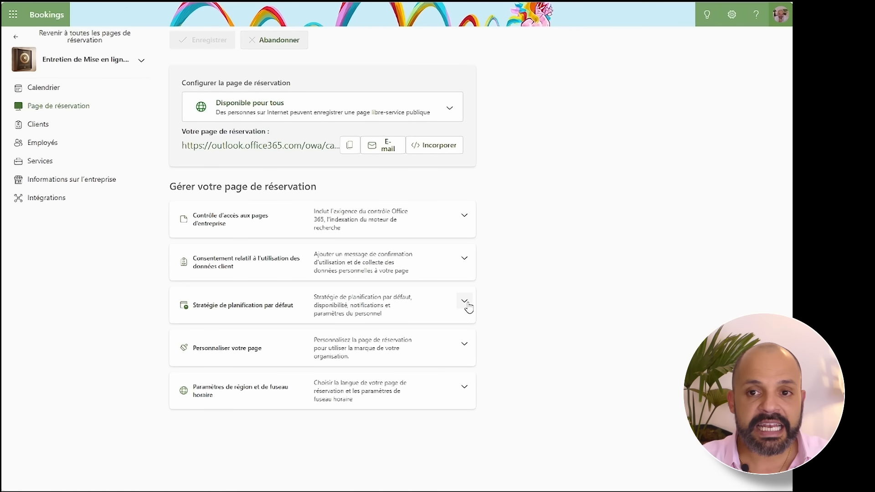
click(464, 302)
scroll(297, 258, down, 3)
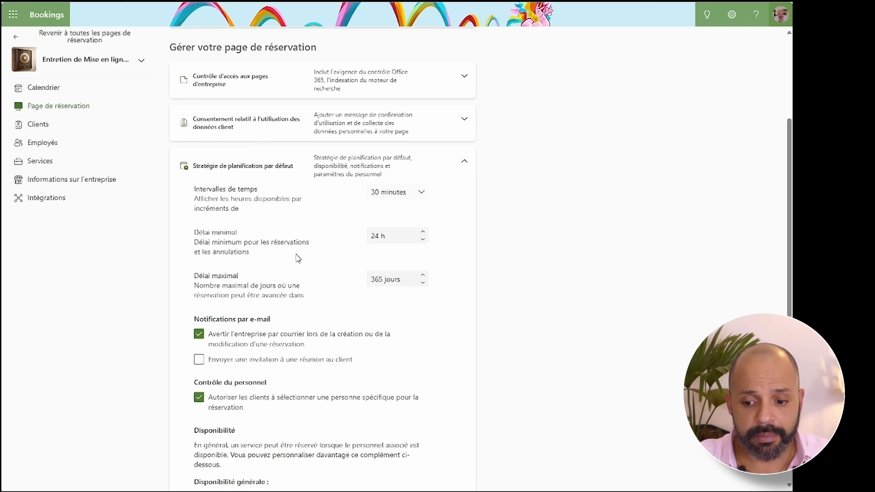
- Set time slots to 1 hour, minimum notice to 2 h, and maximum lead time to 90 days
click(416, 193)
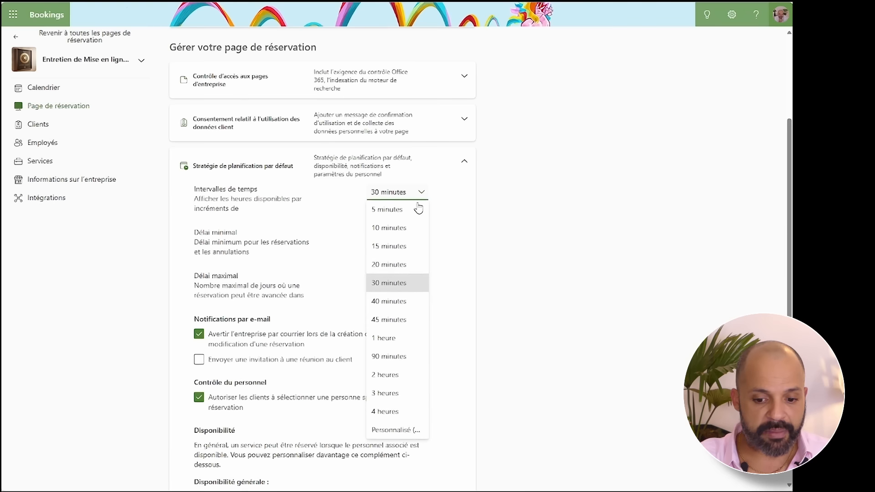
click(400, 338)
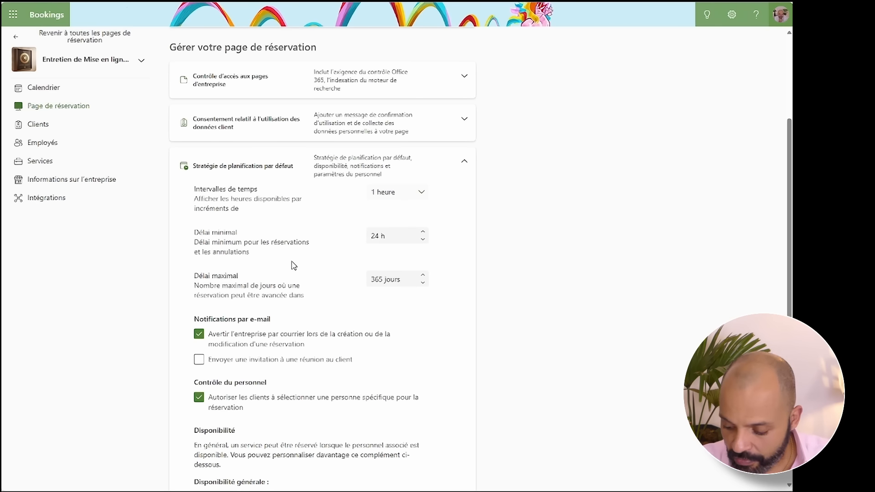
click(390, 236)
text(2)
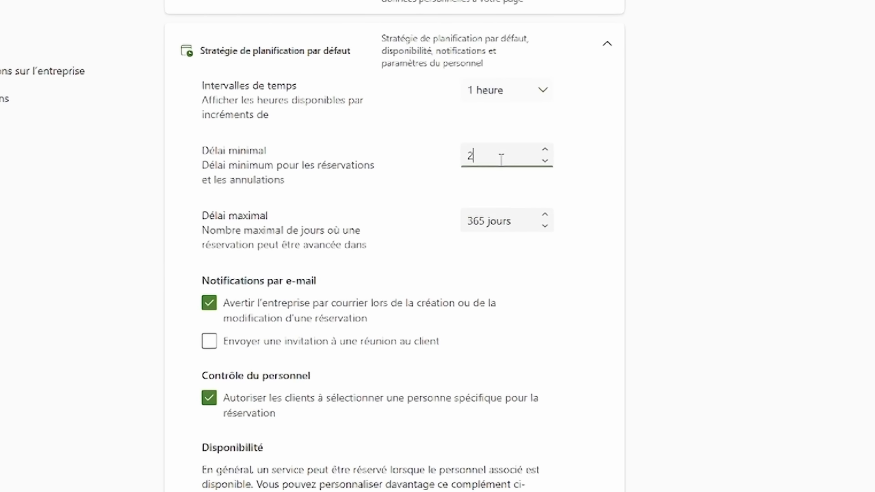
click(603, 152)
click(523, 220)
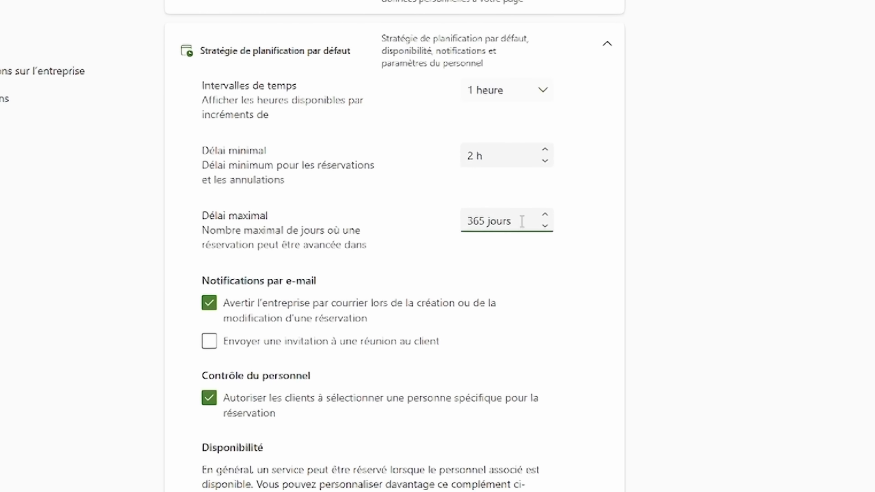
key(ctrl+a)
text(90)
click(609, 189)
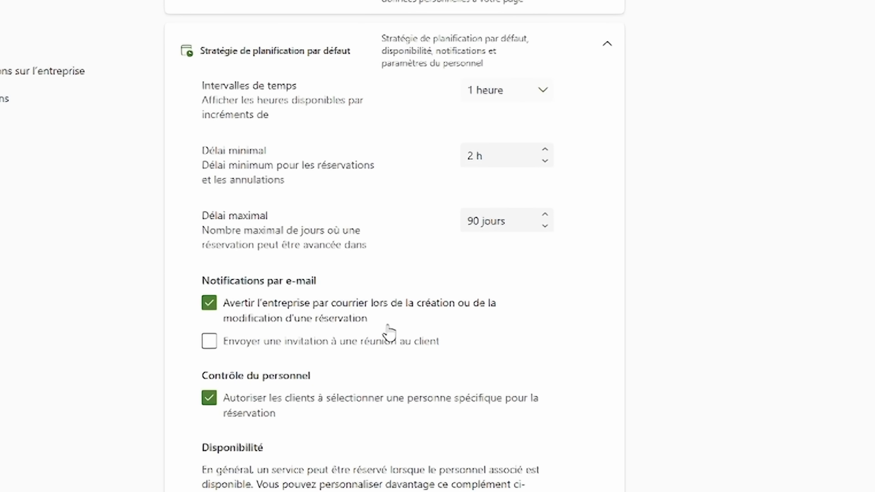
- Turn on meeting invitations for clients and keep availability as when staff are free
click(275, 352)
scroll(282, 234, down, 5)
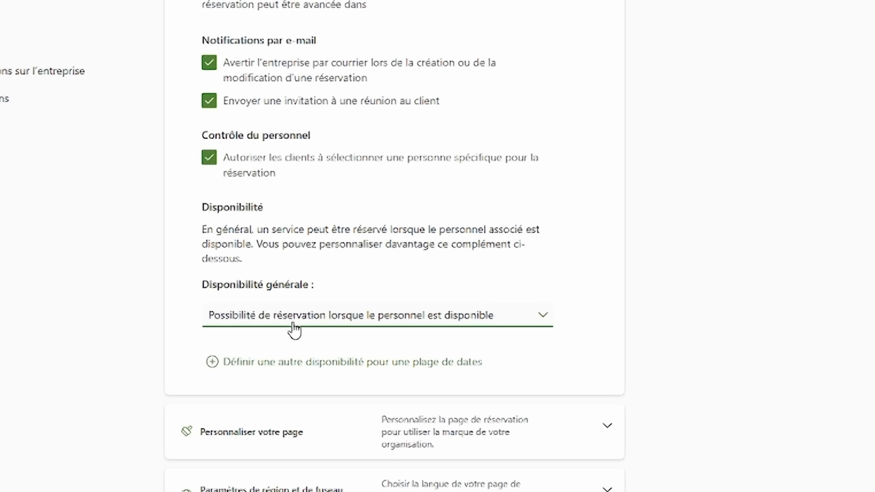
click(385, 322)
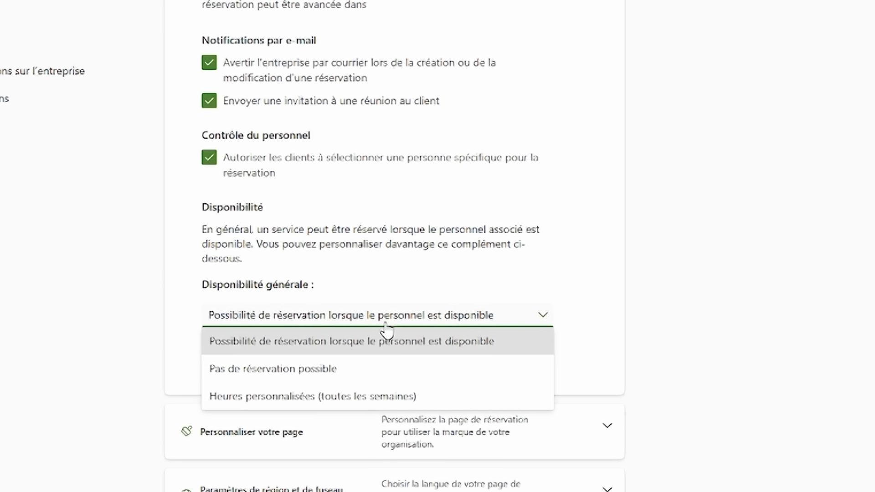
click(385, 323)
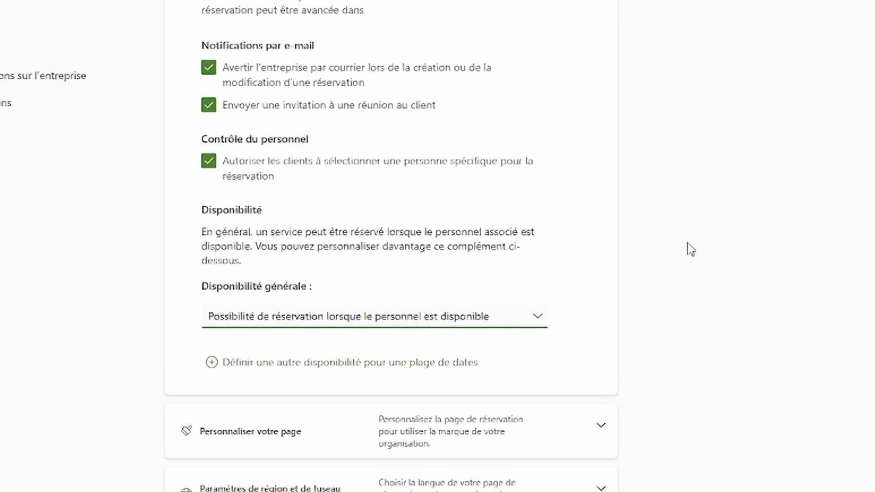
- Apply the Classique template with the gold colour theme and enable a custom colour scheme
click(462, 417)
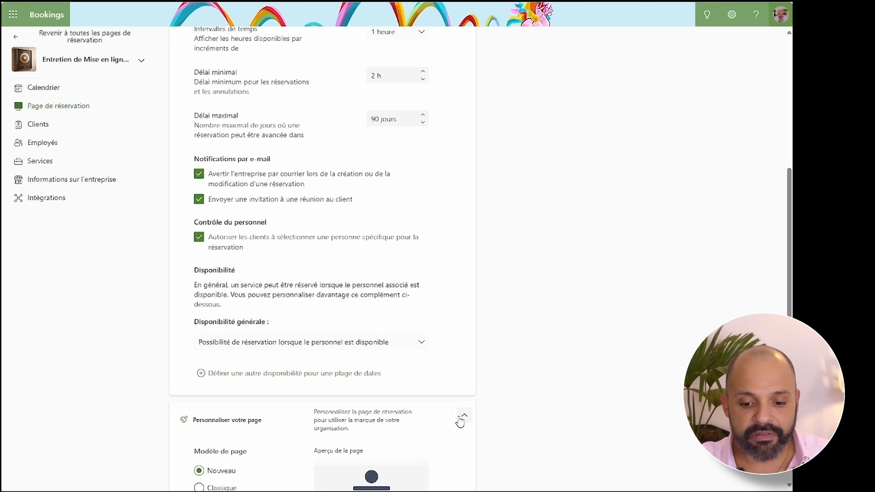
scroll(288, 387, down, 5)
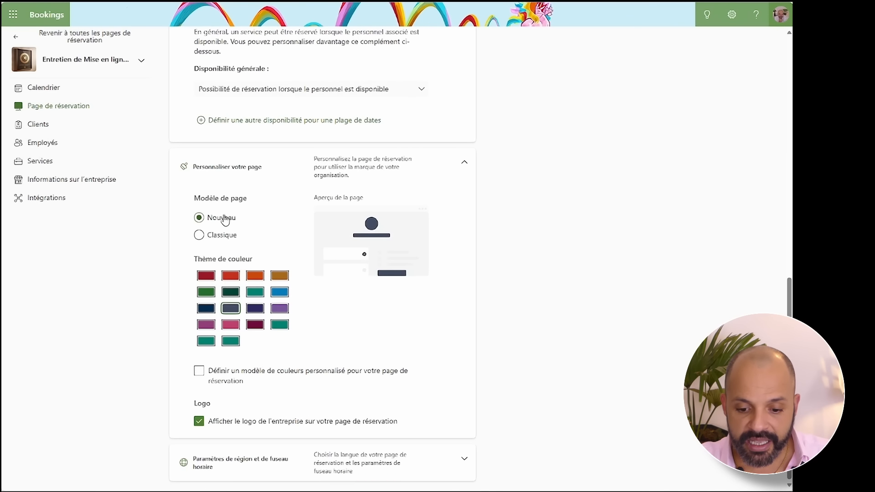
click(222, 241)
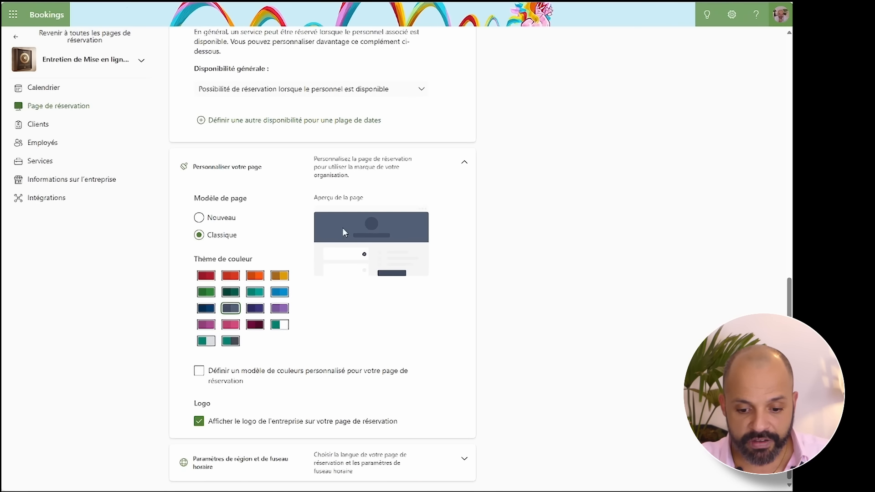
click(283, 309)
click(209, 326)
click(277, 277)
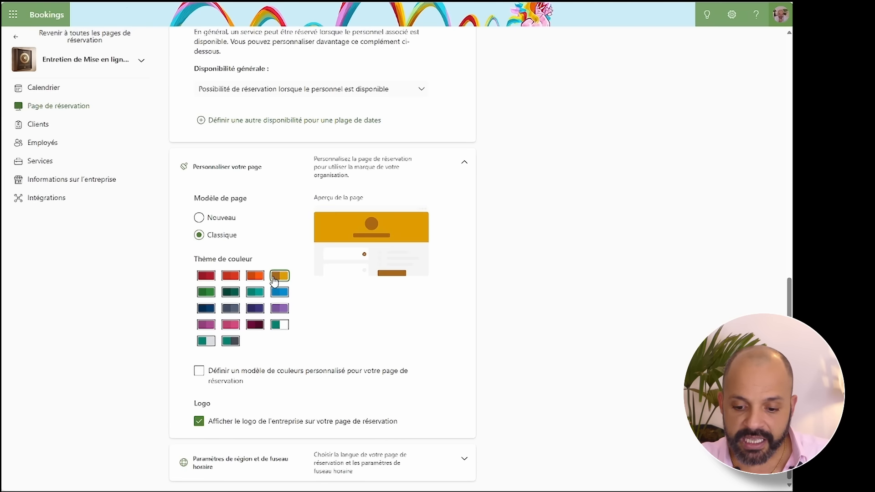
click(199, 372)
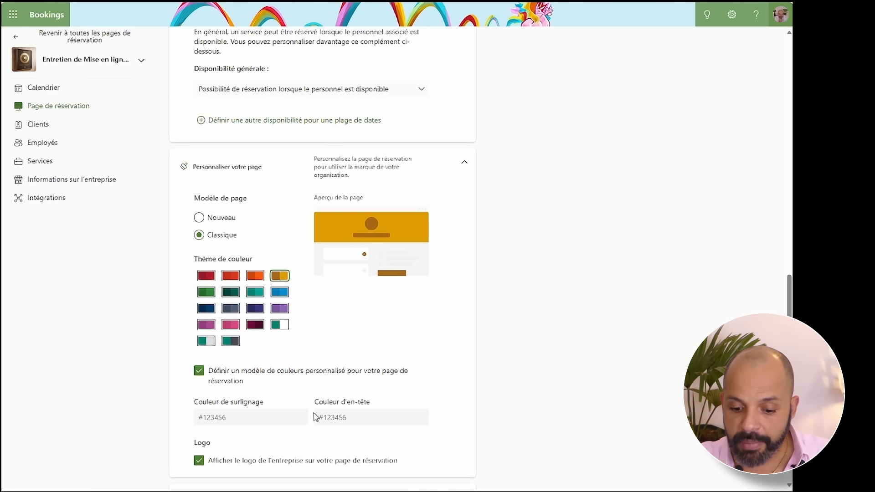
scroll(282, 414, down, 1)
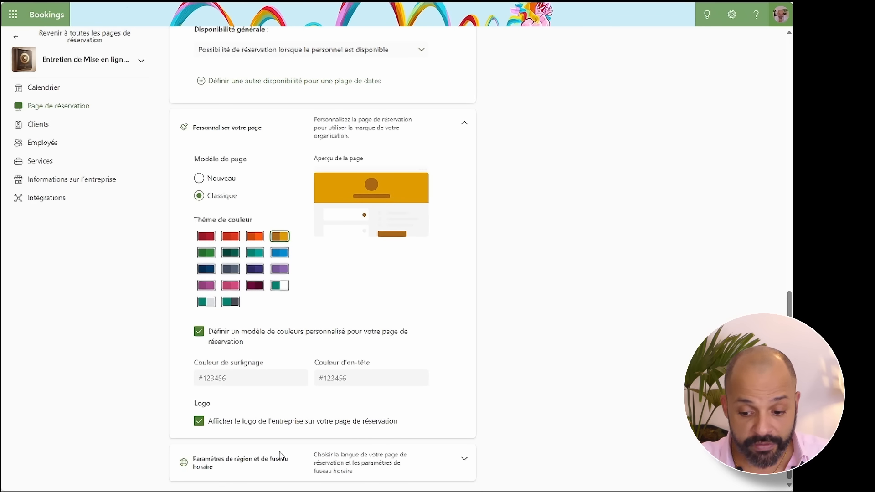
click(463, 459)
- Scroll to review the français (France) language and UTC+03:00 Nairobi time zone
scroll(381, 419, down, 2)
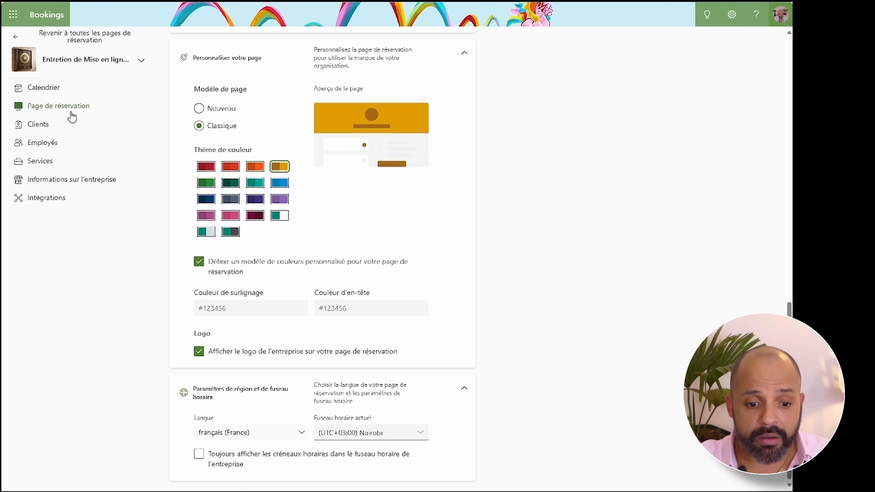
- Stay on the unsaved page settings and untick Définir un modèle de couleurs personnalisé
click(43, 128)
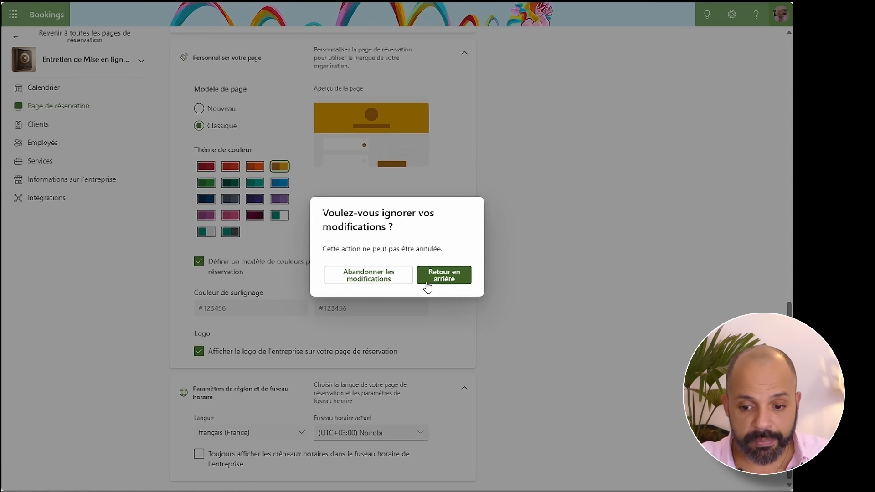
click(444, 274)
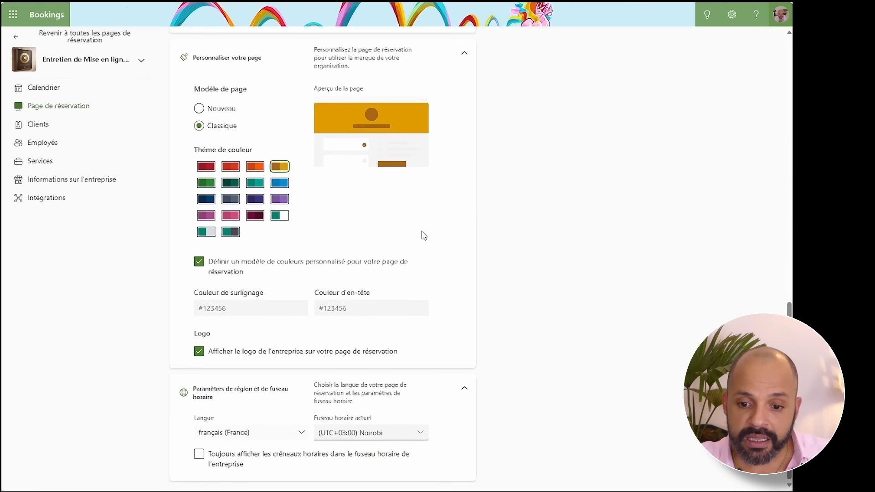
scroll(313, 165, up, 15)
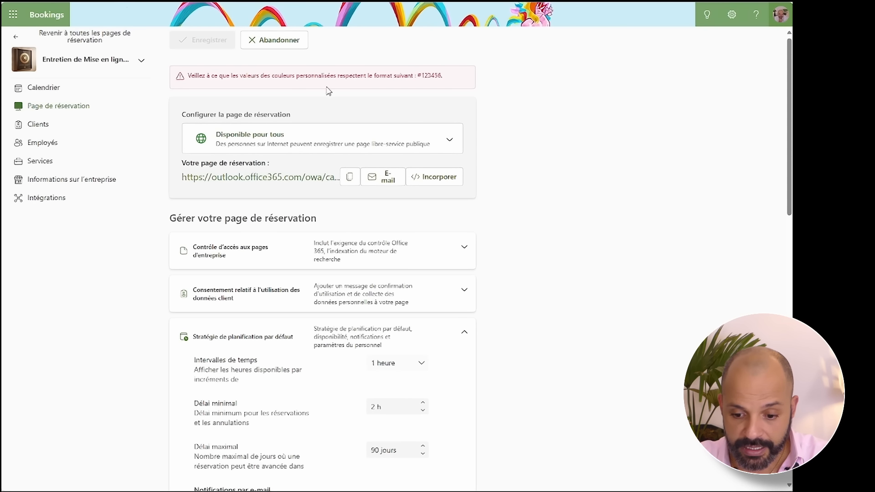
scroll(385, 89, down, 10)
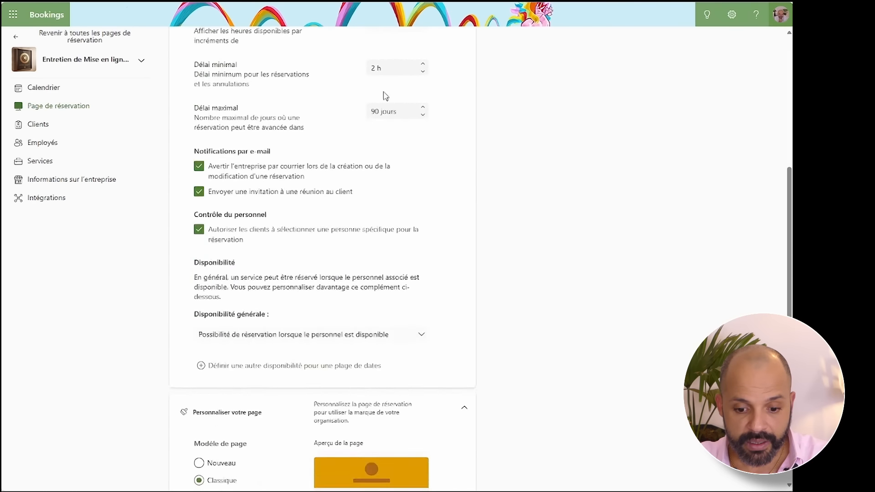
click(353, 308)
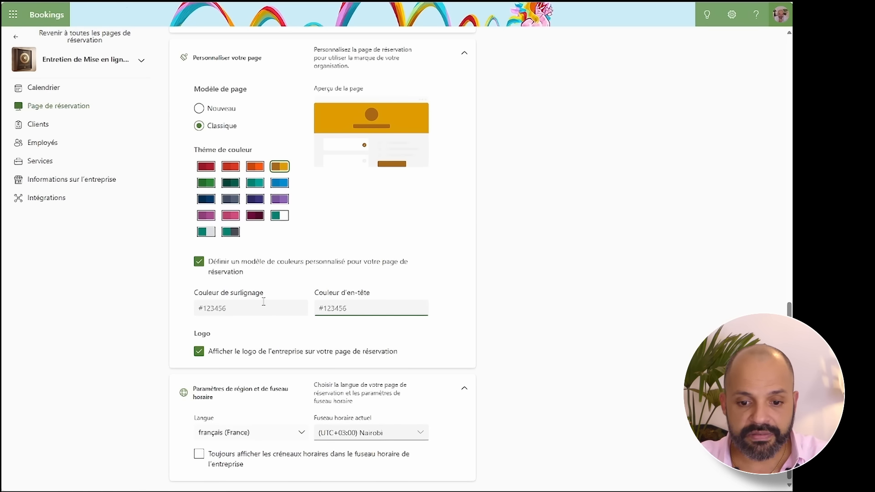
click(199, 262)
scroll(203, 266, up, 1)
scroll(296, 191, up, 7)
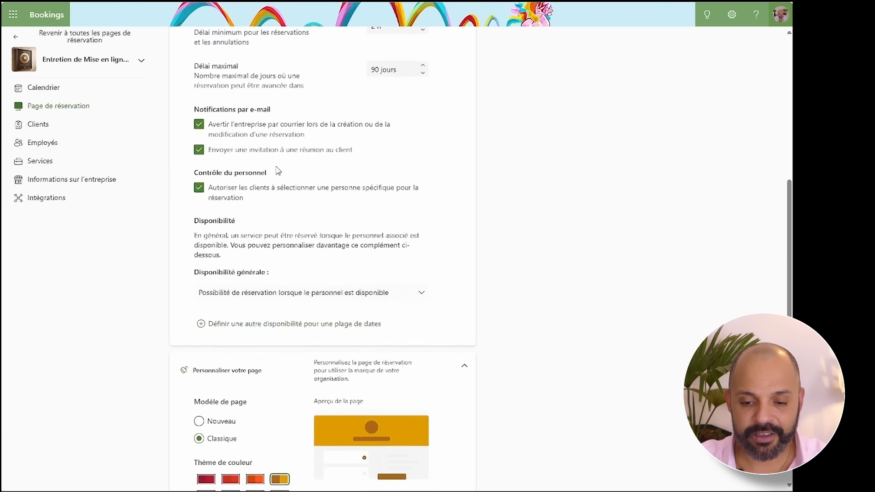
scroll(286, 170, up, 8)
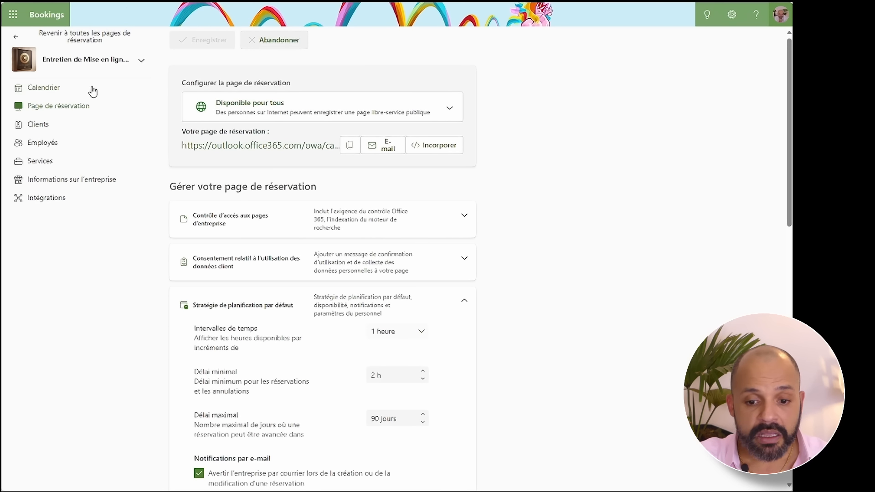
- View the Clients list, then the Employés section with the administrator's profile
click(44, 126)
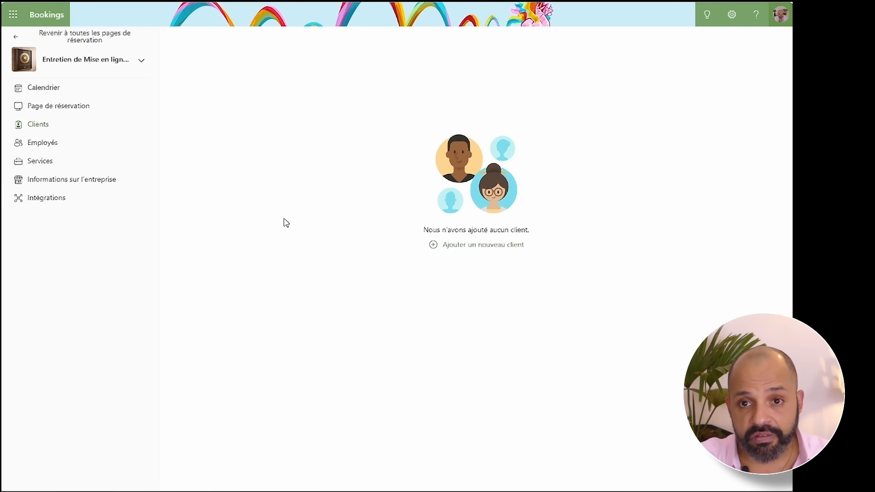
click(54, 147)
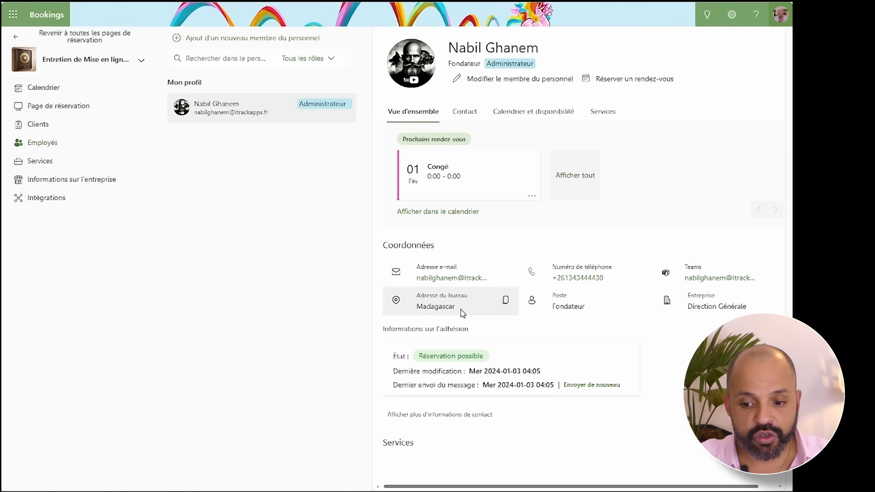
- Check the staff member's contact details, availability and assigned services, then show the Services list with Réunion de 30 minutes
click(469, 113)
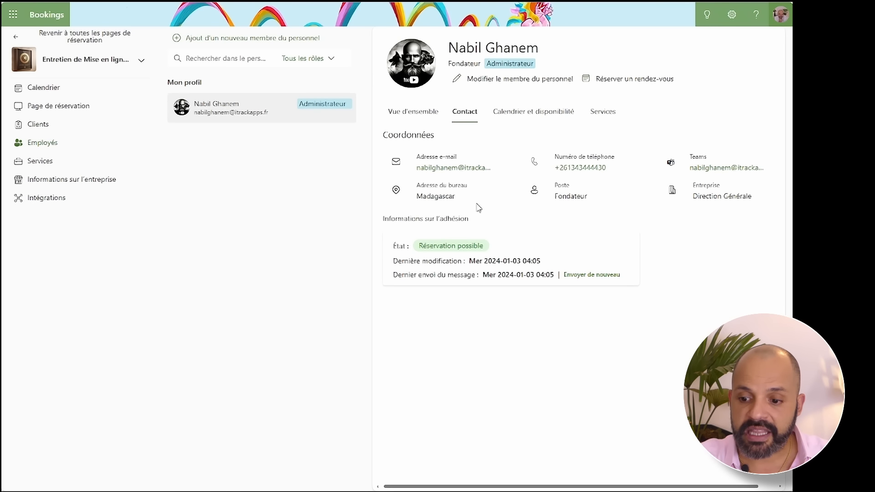
click(549, 115)
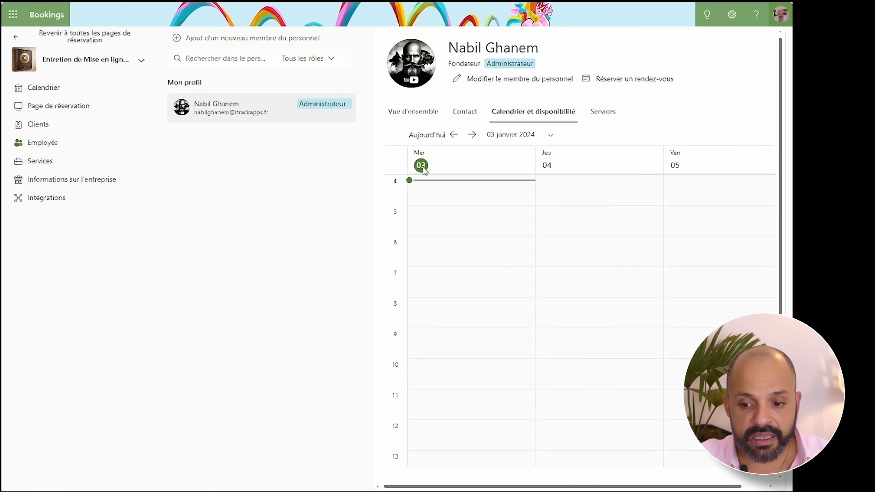
click(598, 119)
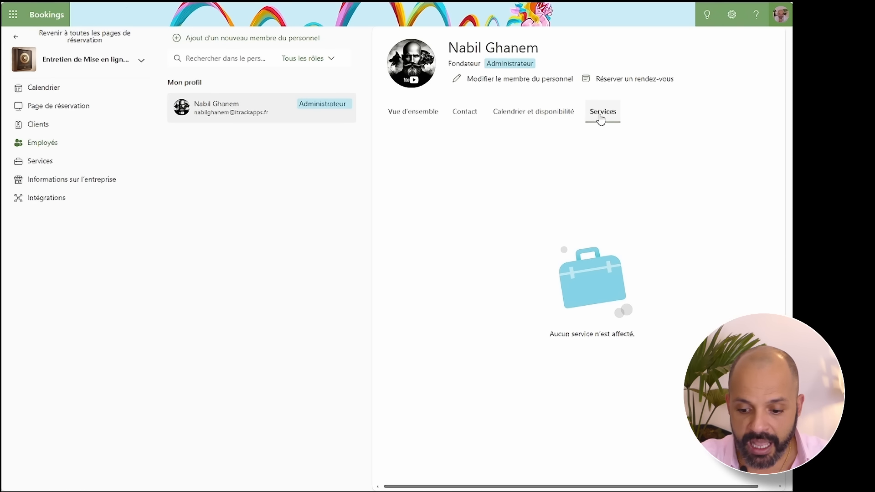
click(423, 118)
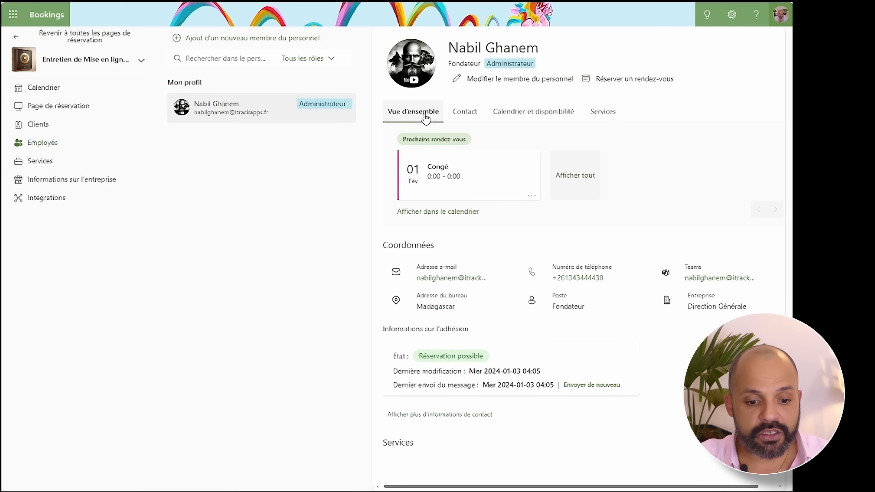
click(42, 164)
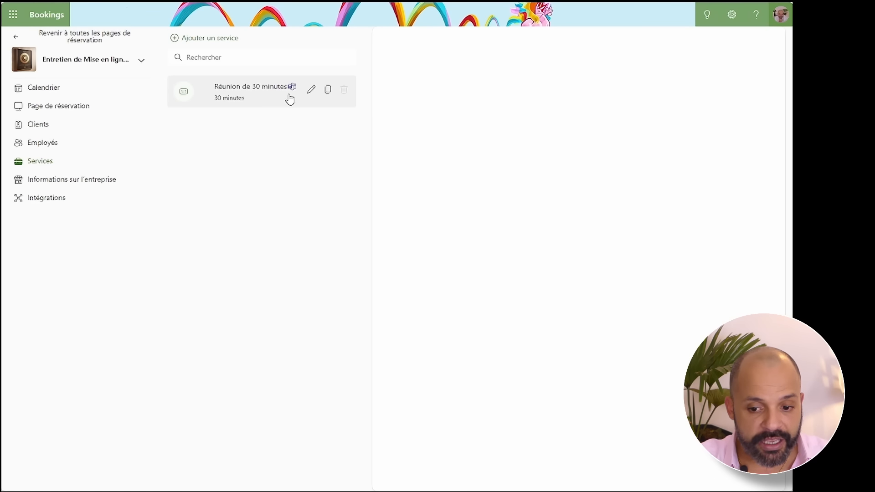
- Rename the Réunion de 30 minutes service to 'Entretien de Mise en ligne d'un bien'
click(218, 98)
click(311, 89)
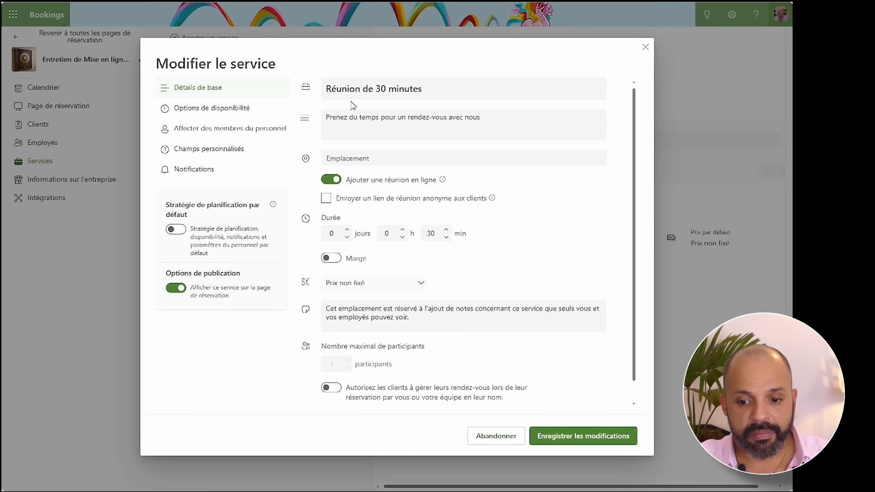
drag(443, 90, 324, 89)
key(BackSpace)
text(En)
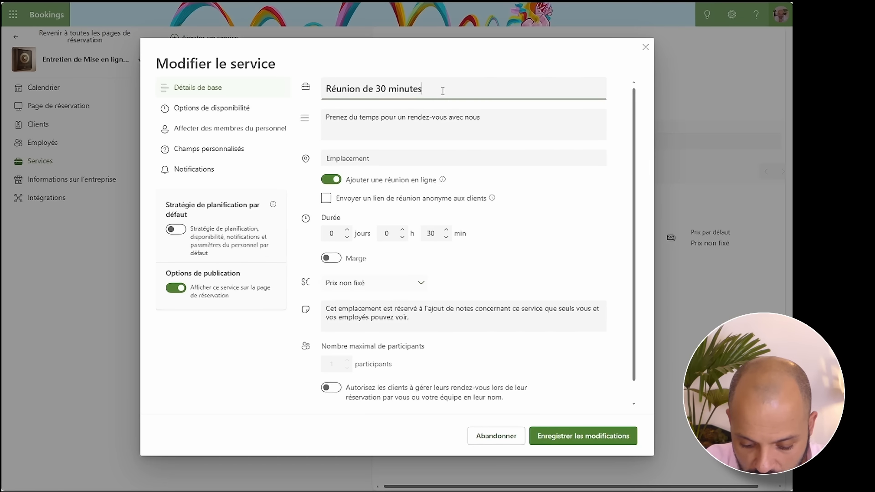
text(tre)
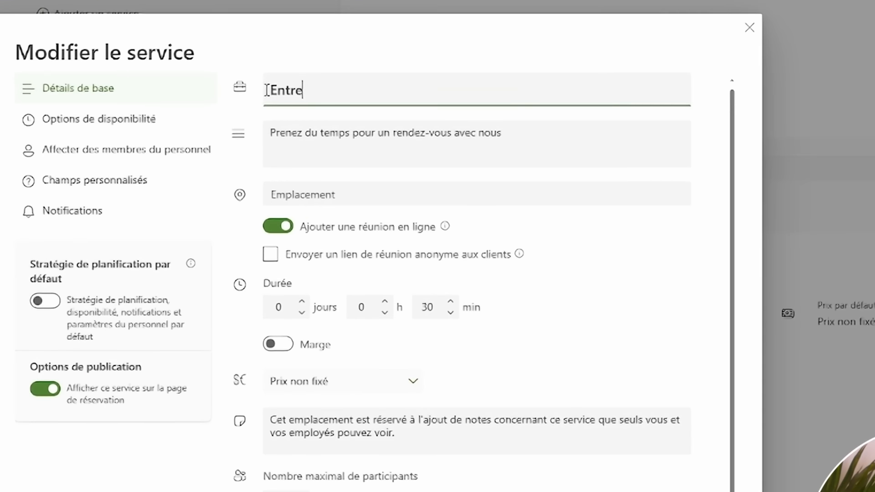
text(tien de Mise en)
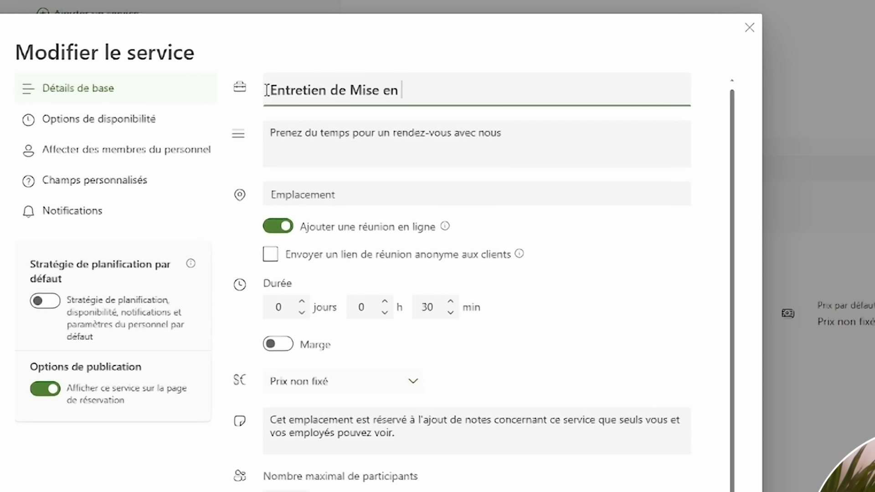
text( ligne d'un bien)
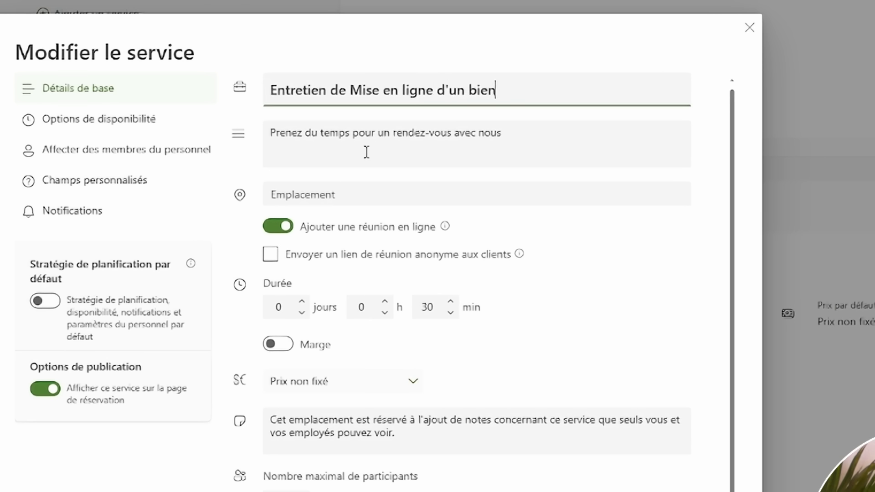
- Replace the service description with the new pre-listing interview text and enable buffer time (Marge)
drag(501, 133, 229, 119)
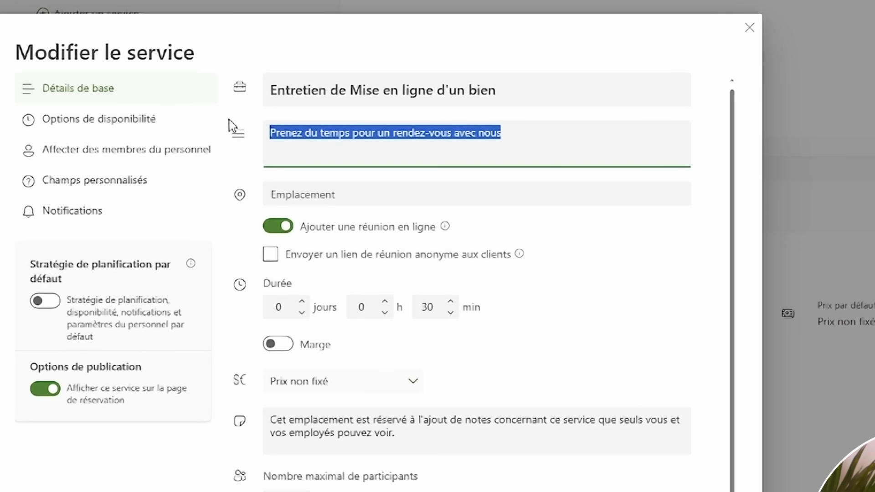
text(Avant )
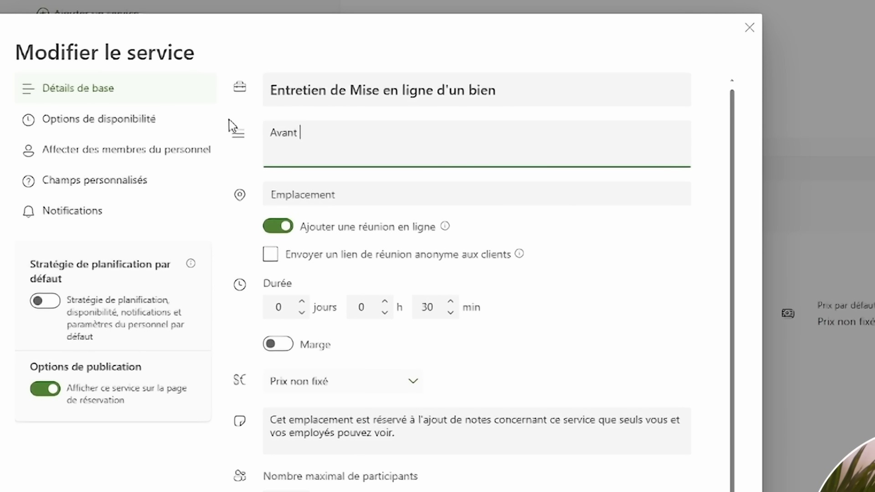
text(la mise en ligne )
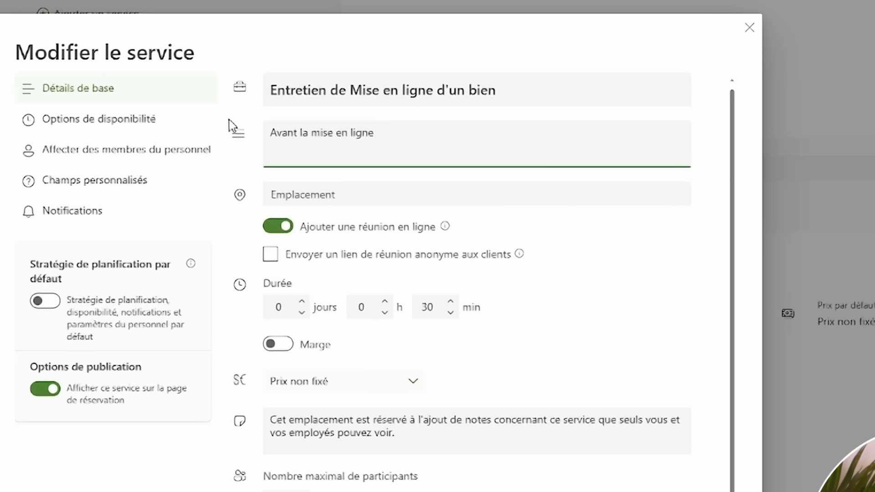
text(de votre. cet entr)
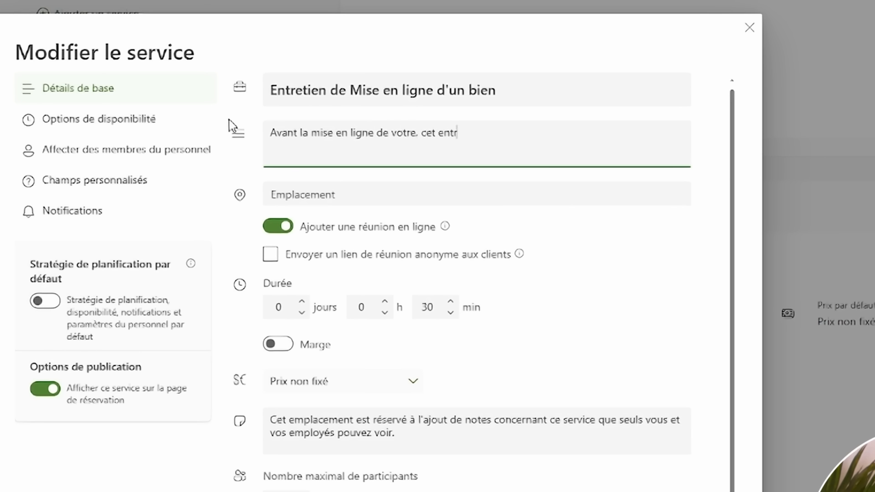
text(, cet entretien nous permettra de définir une stratégie et )
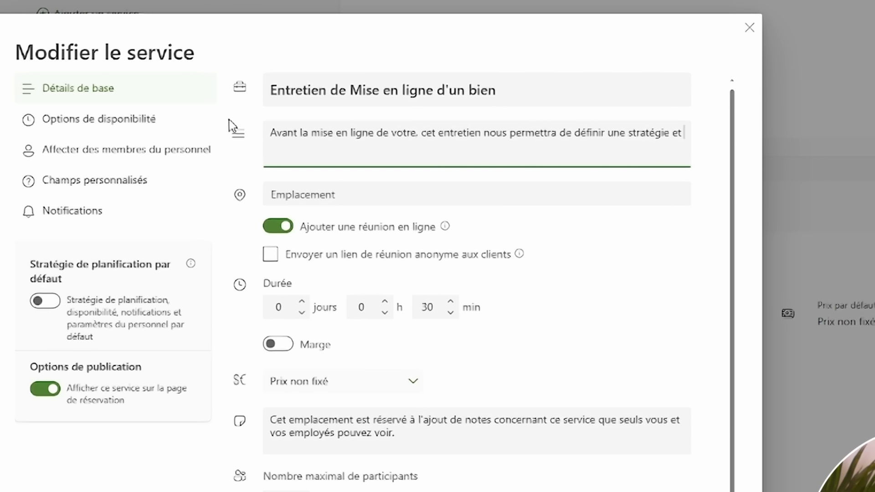
text(de la valider)
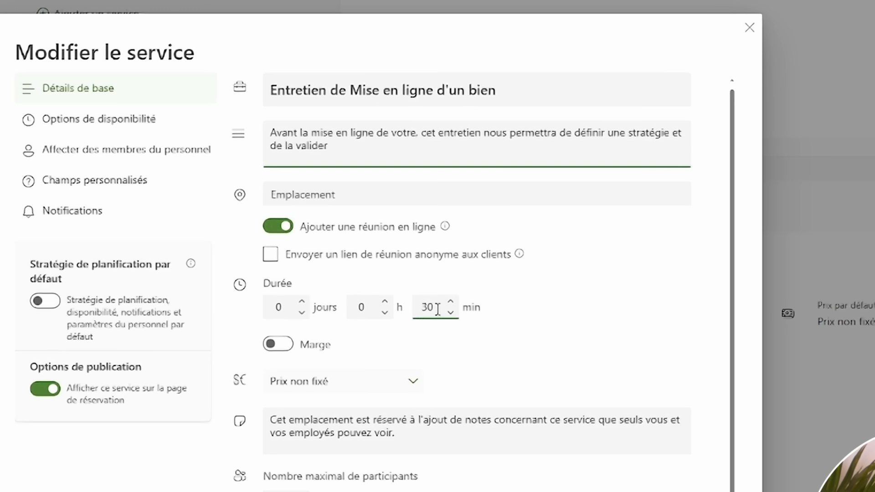
click(282, 347)
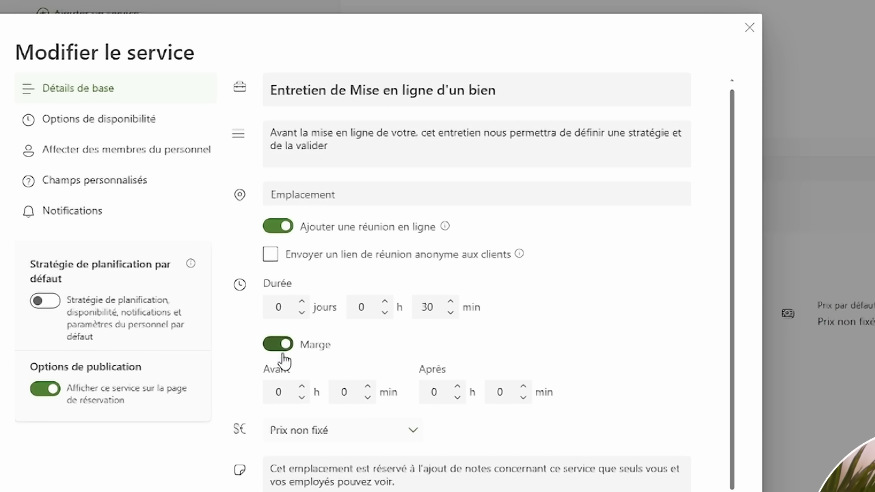
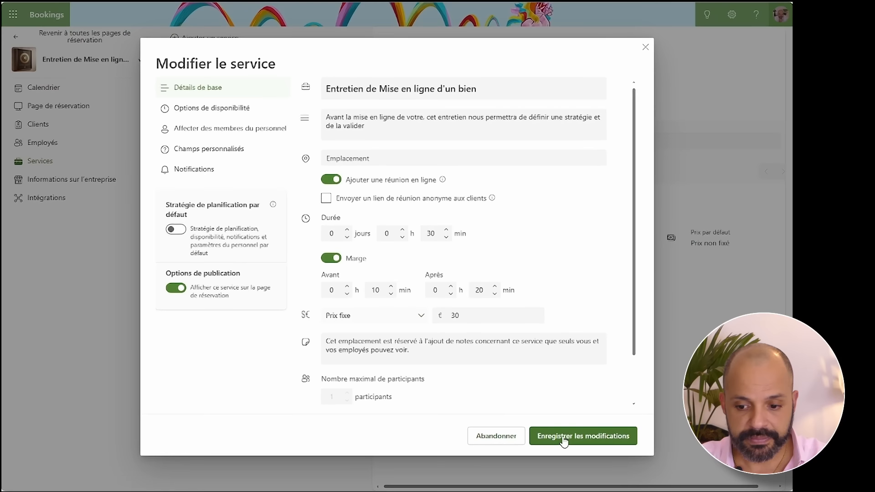
- Save 'Entretien de Mise en ligne d'un bien' as a 30-minute online meeting priced €30
click(563, 437)
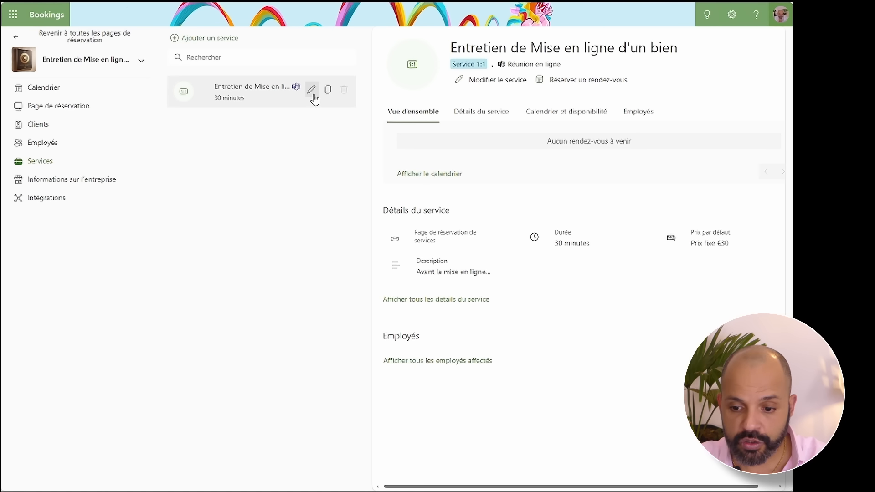
click(311, 89)
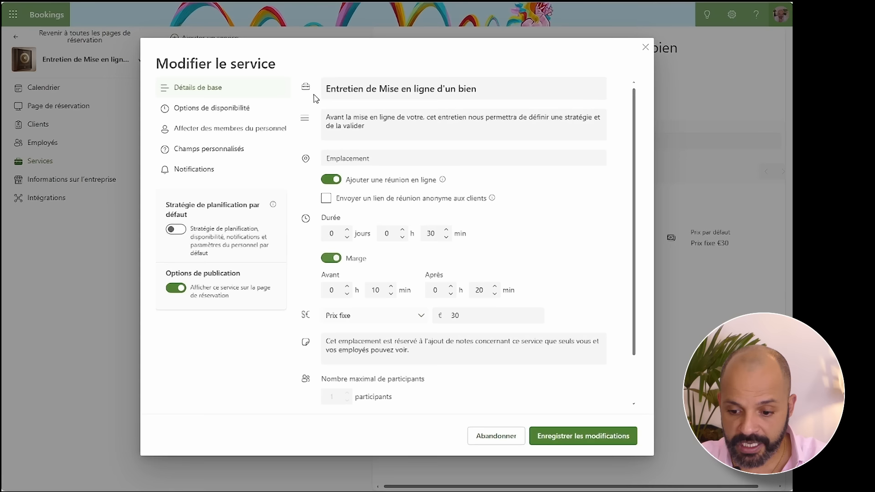
- Set minimum booking notice to 2 h and maximum advance booking to 90 days, then save
click(218, 111)
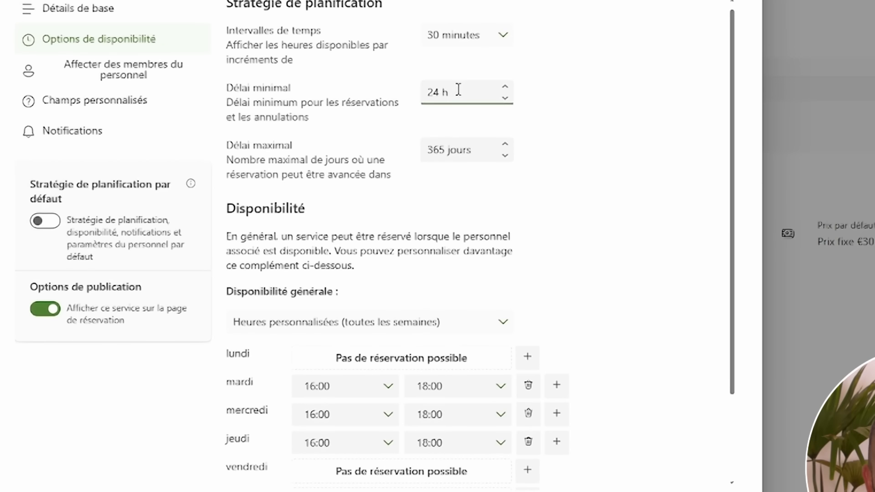
click(451, 141)
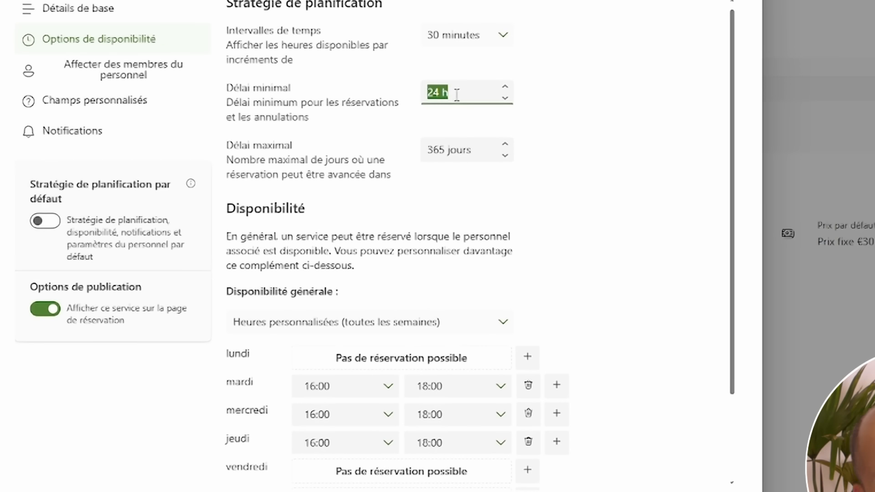
text(2)
click(555, 109)
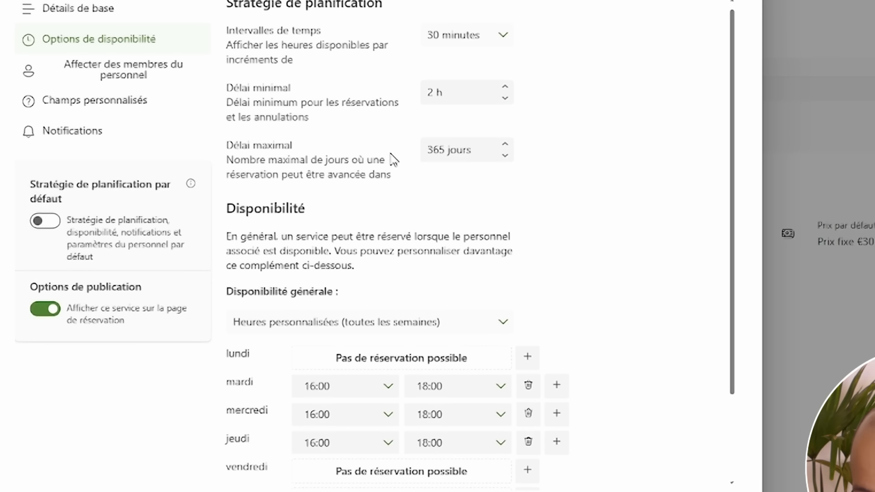
click(456, 150)
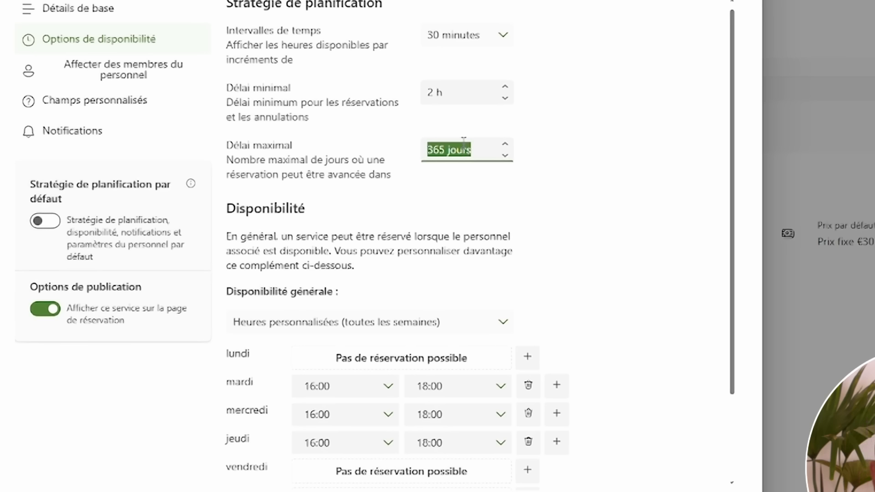
text(90)
click(606, 131)
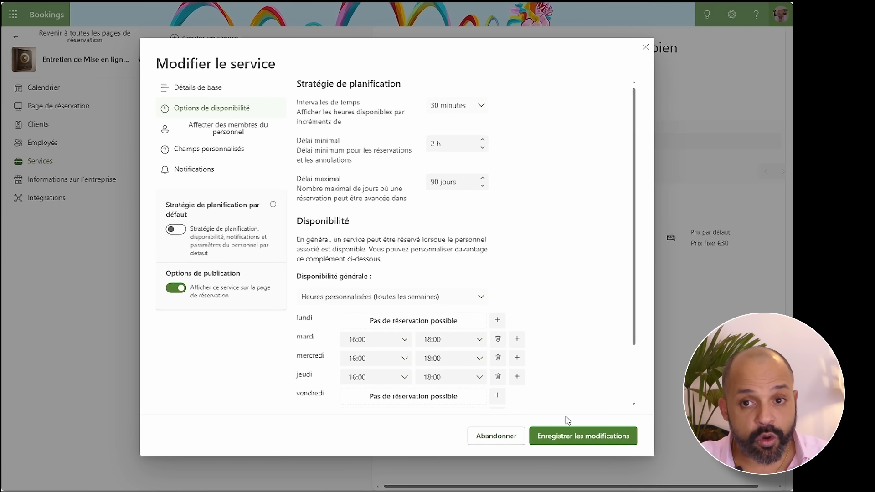
scroll(565, 278, down, 2)
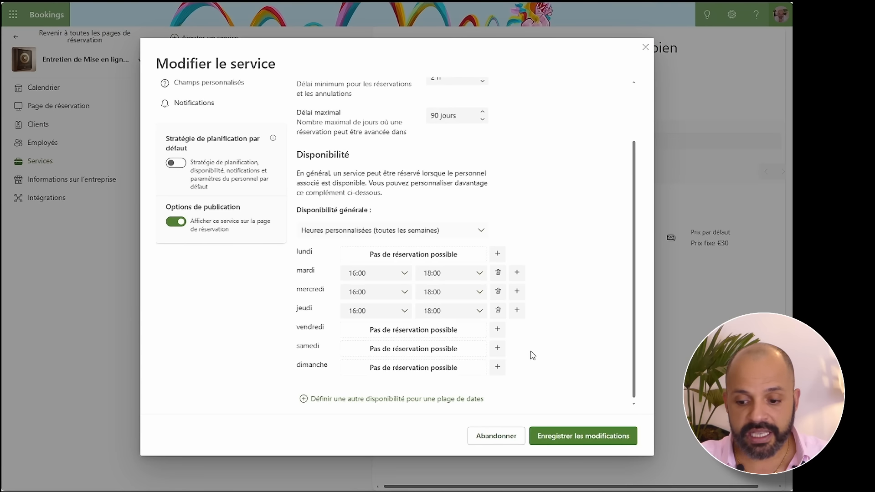
click(582, 438)
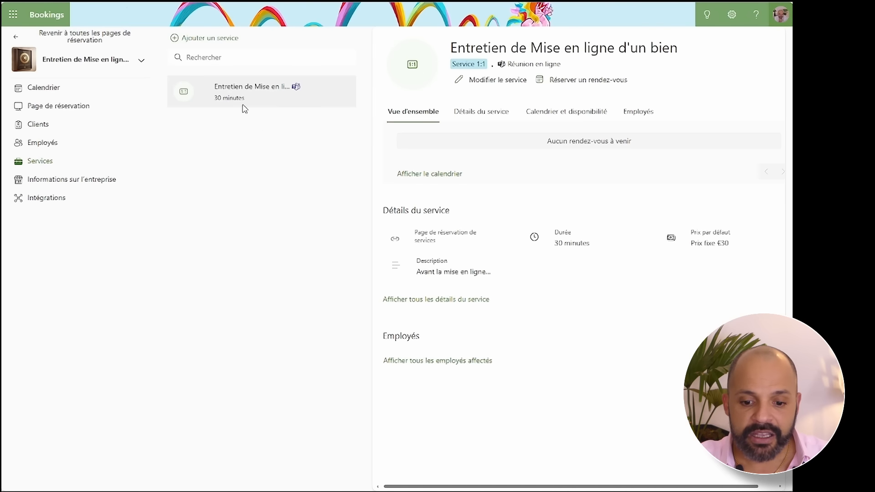
- Reopen the service, review its staff assignment, and show the client information fields
click(311, 89)
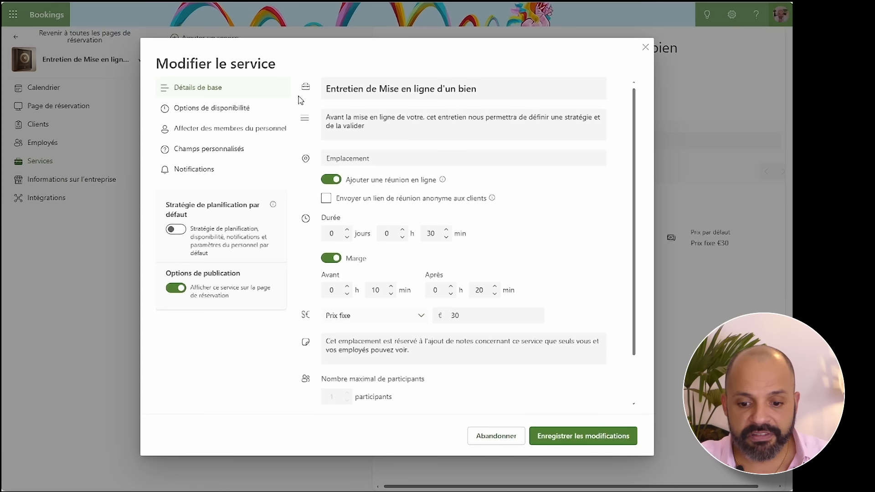
click(218, 132)
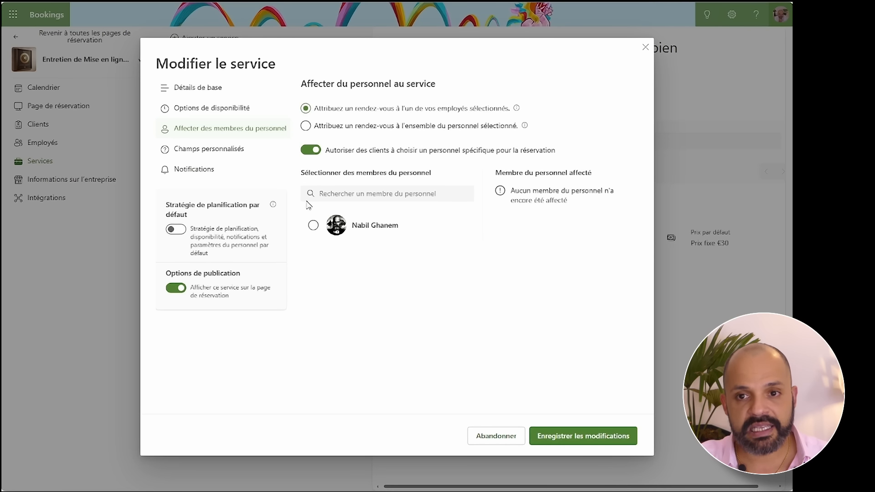
click(215, 153)
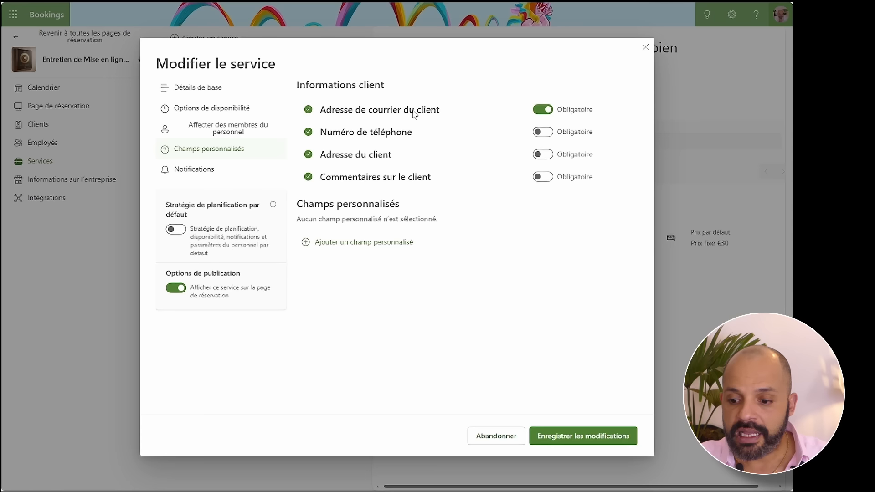
- Require the phone number and add dropdown question 'Type de transaction' with Vente and Location
click(546, 135)
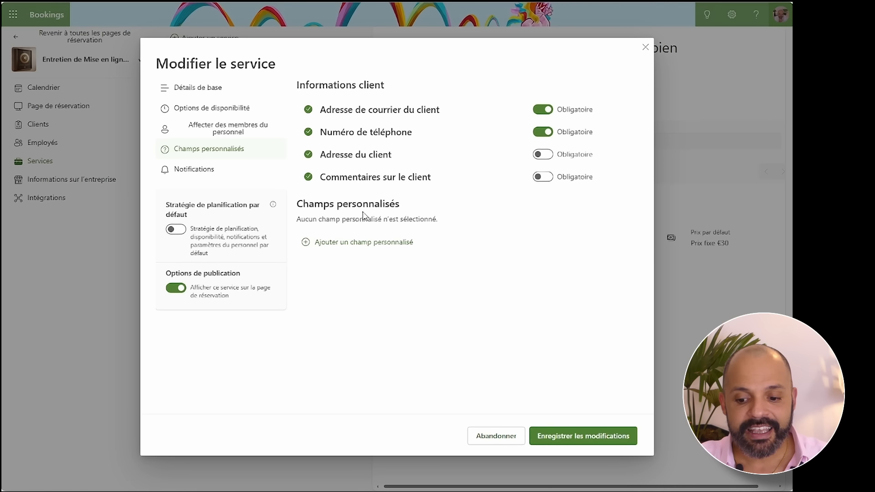
click(327, 245)
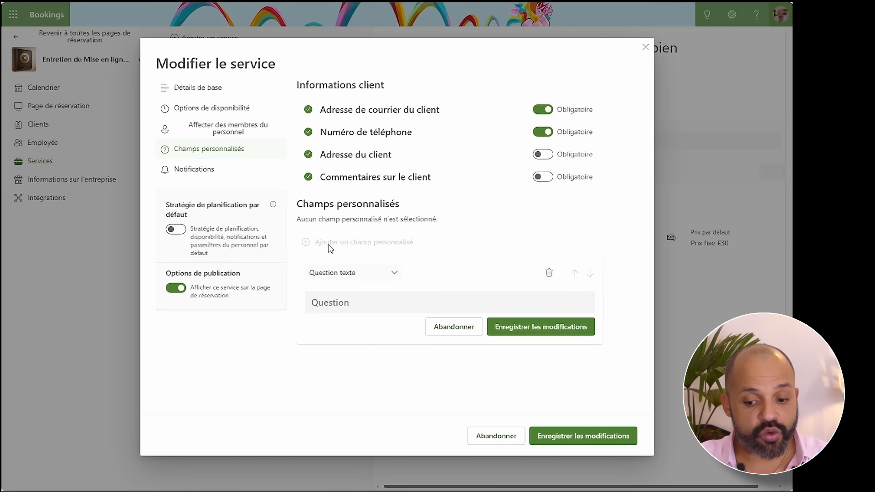
click(393, 275)
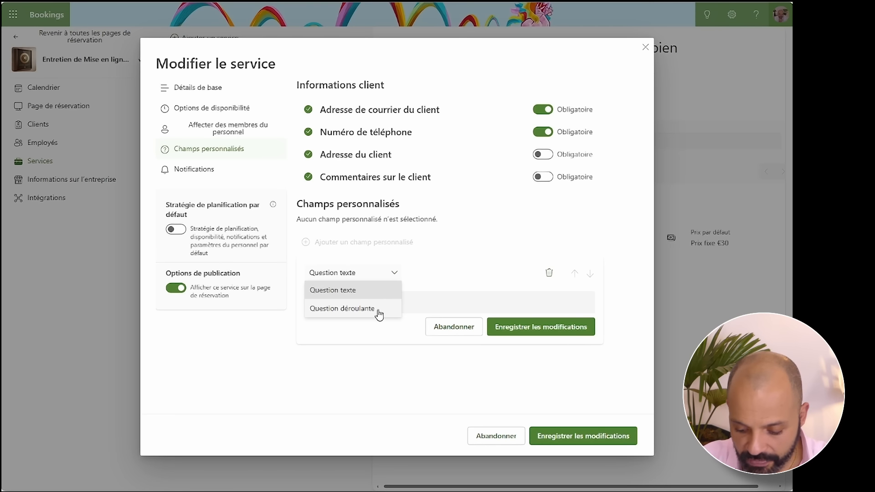
click(378, 310)
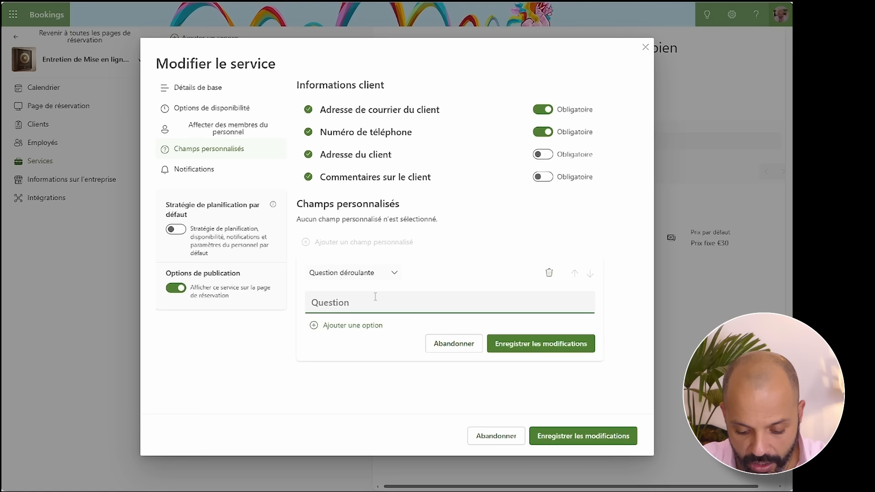
text(Type de transaction)
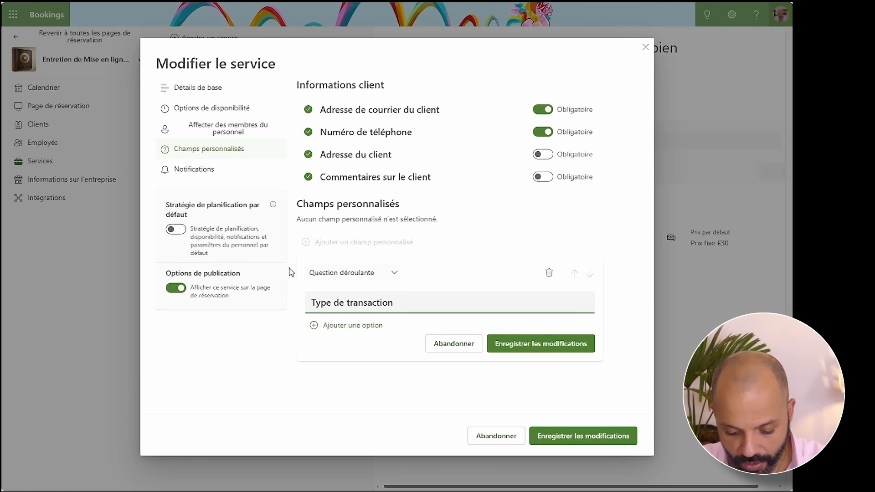
click(353, 326)
text(Vente)
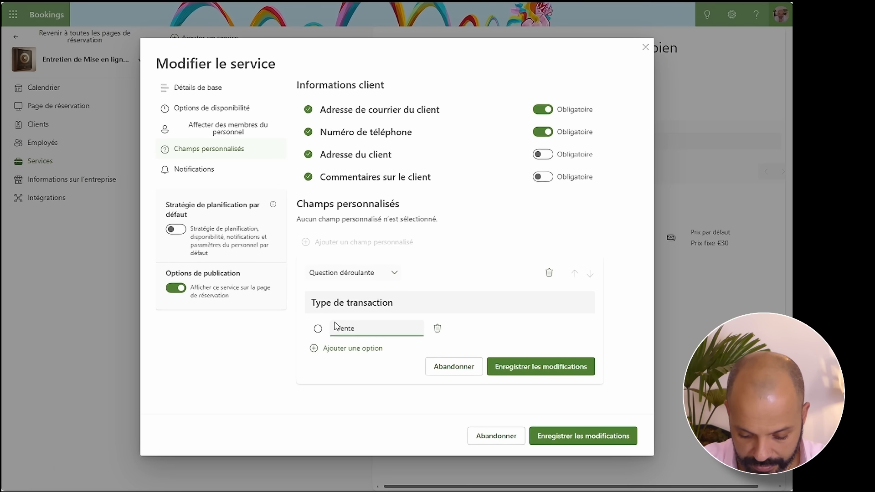
click(347, 349)
text(Location)
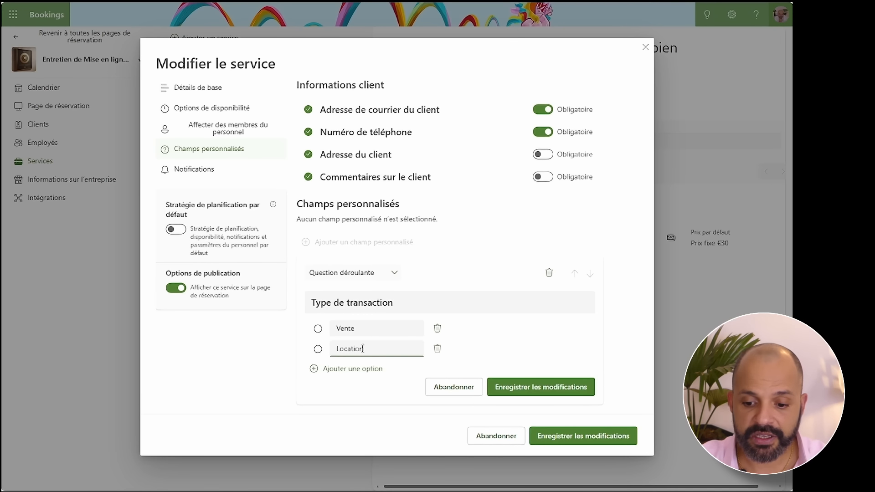
click(544, 387)
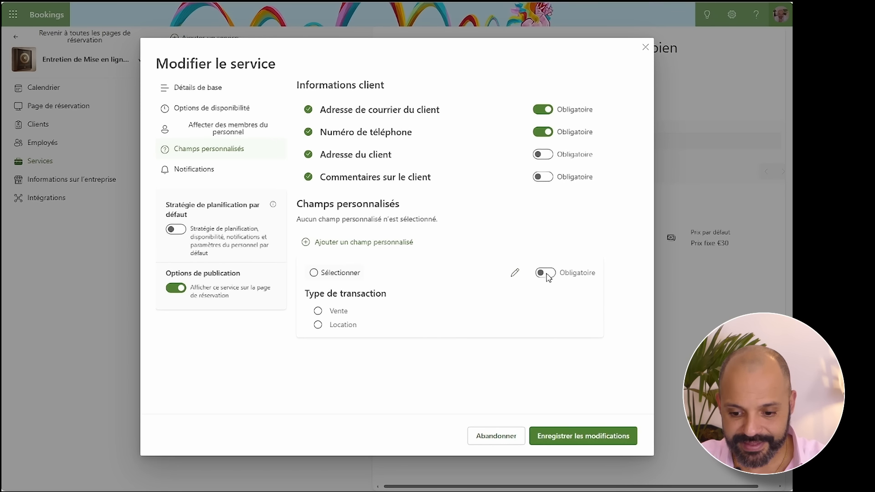
- Re-save 'Type de transaction', then select it and make it mandatory
click(514, 272)
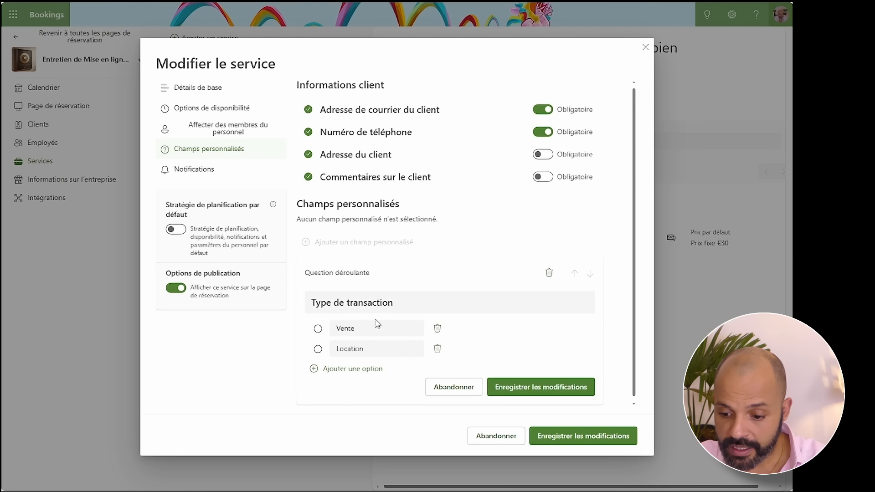
click(358, 302)
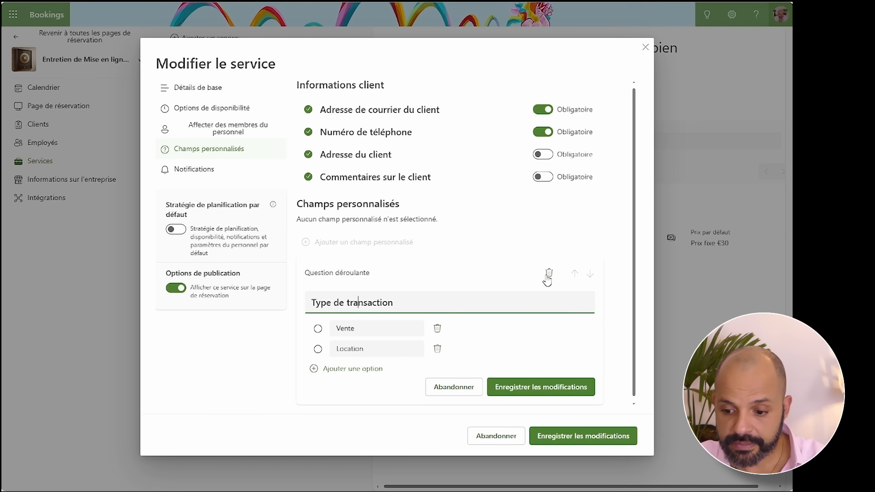
click(540, 386)
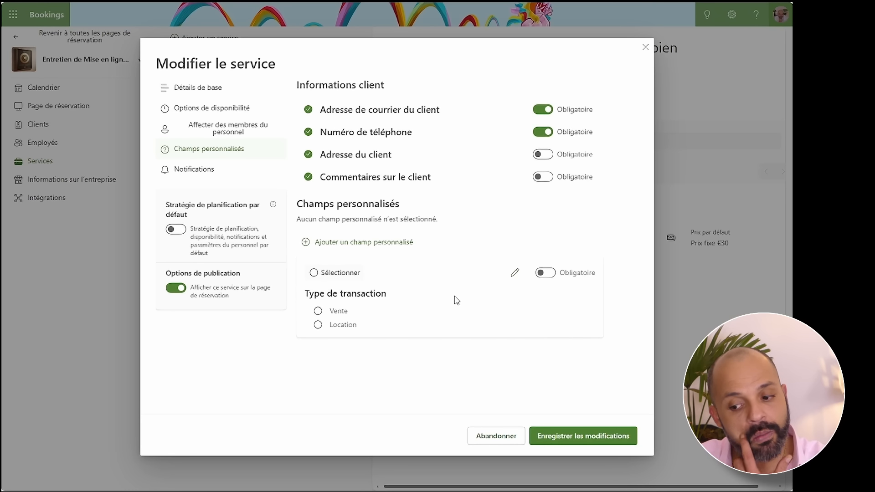
click(315, 273)
click(549, 276)
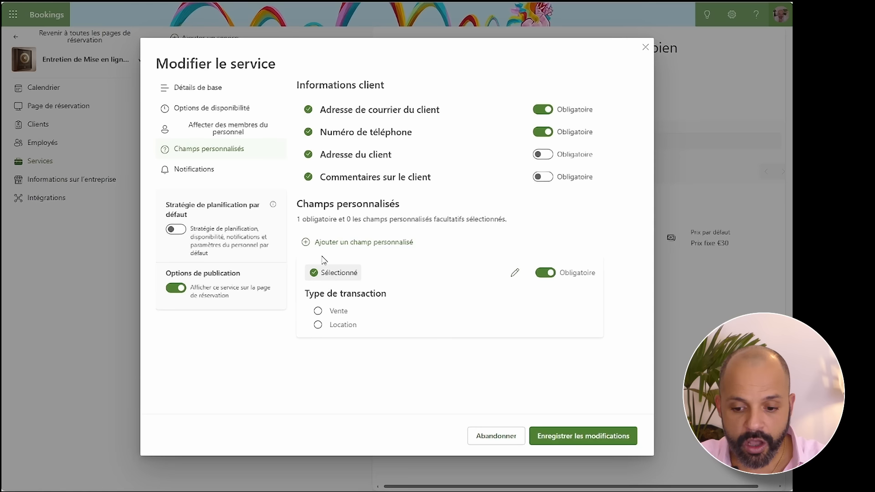
- Create a dropdown question titled 'Type du Bien' with first option Maison
click(337, 245)
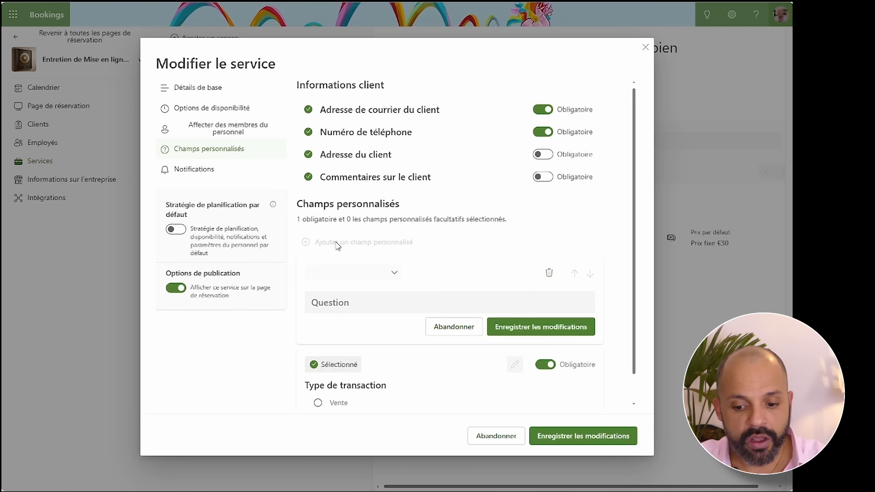
click(370, 278)
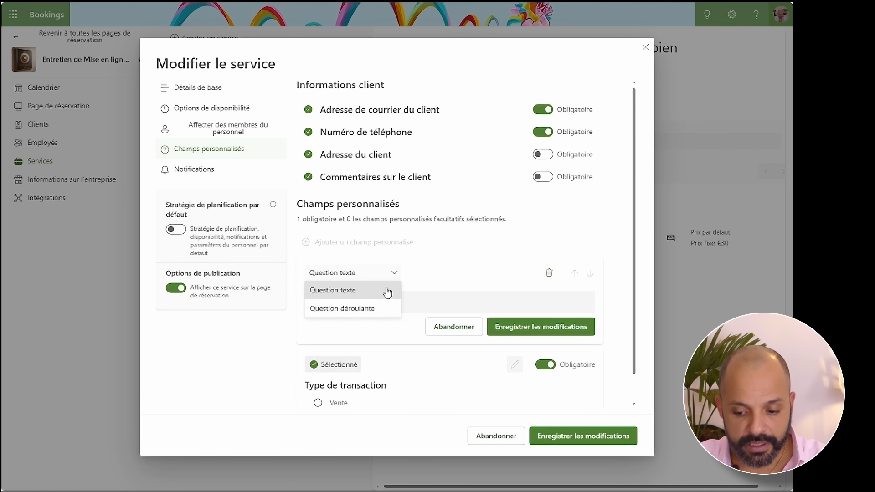
click(371, 308)
click(382, 305)
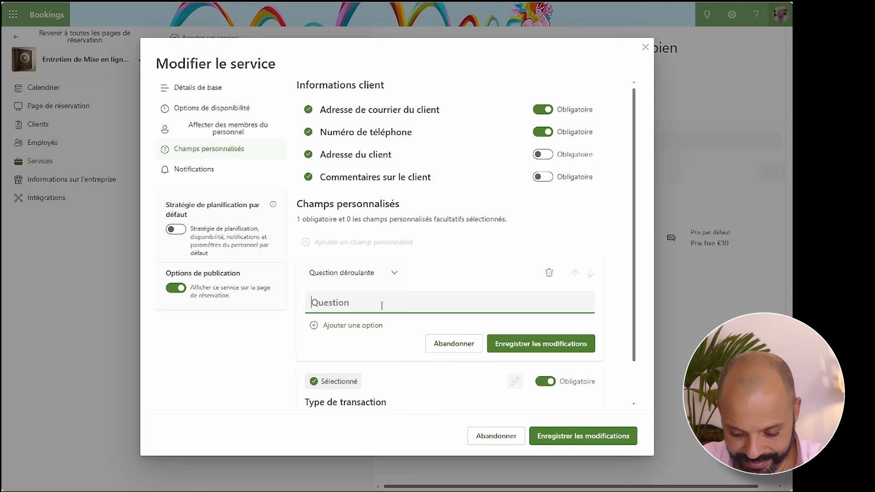
text(Ty)
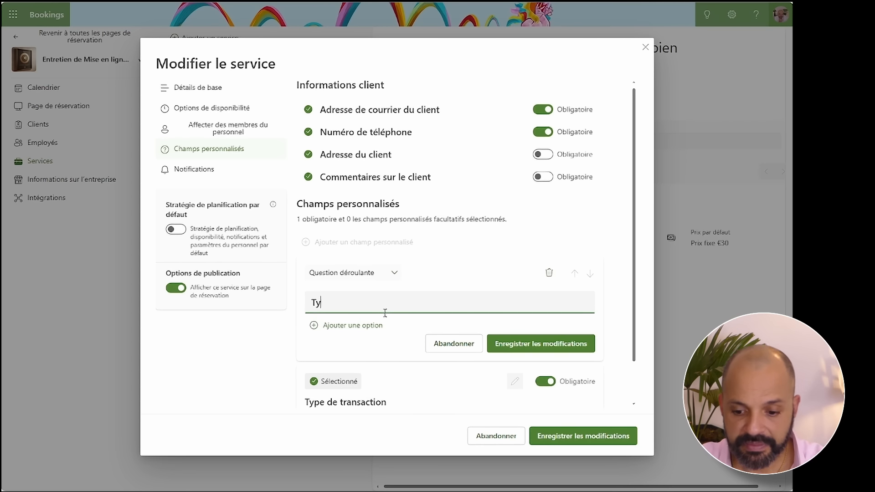
text(pe du Bi)
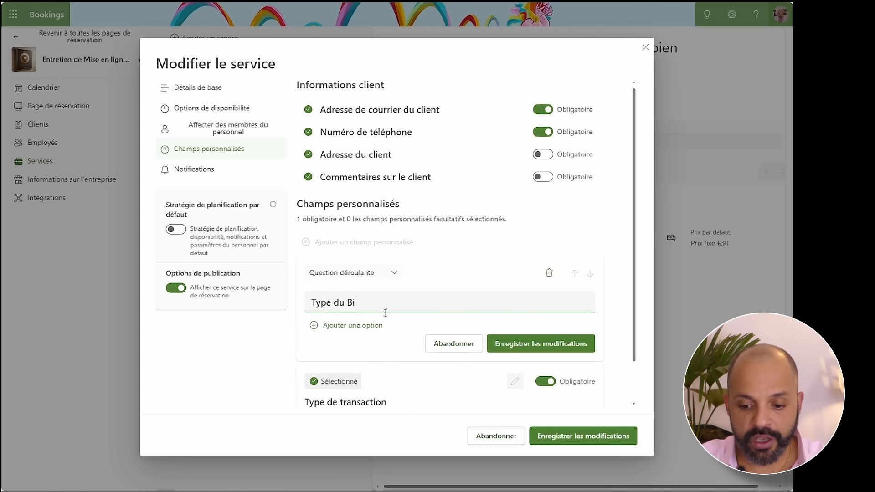
text(en)
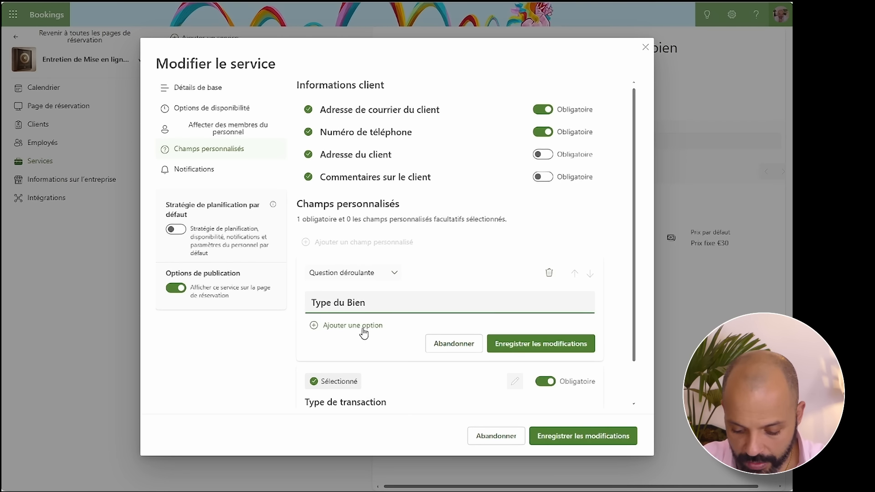
click(361, 326)
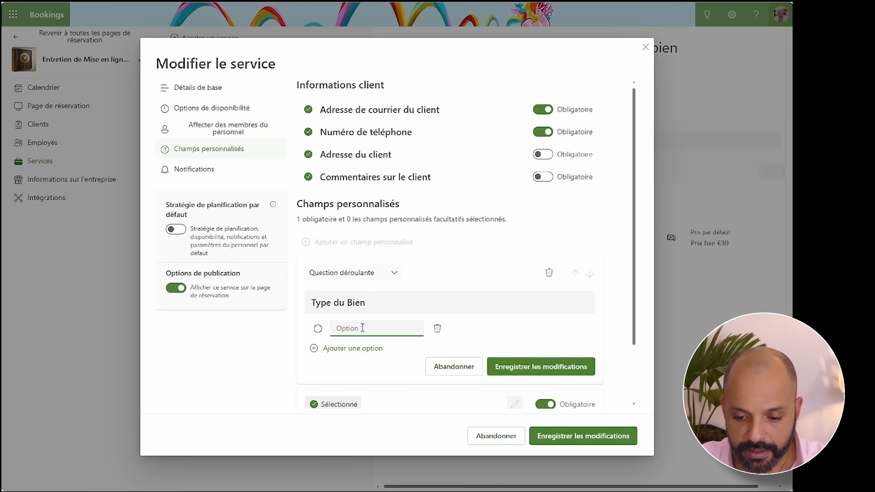
text(Maison)
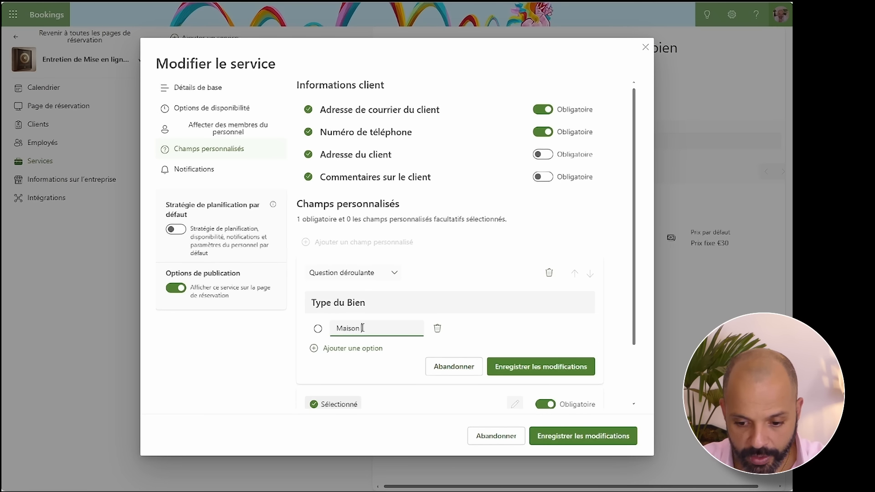
- Add Appartement and Studio options, save 'Type du Bien' and make it required
click(356, 347)
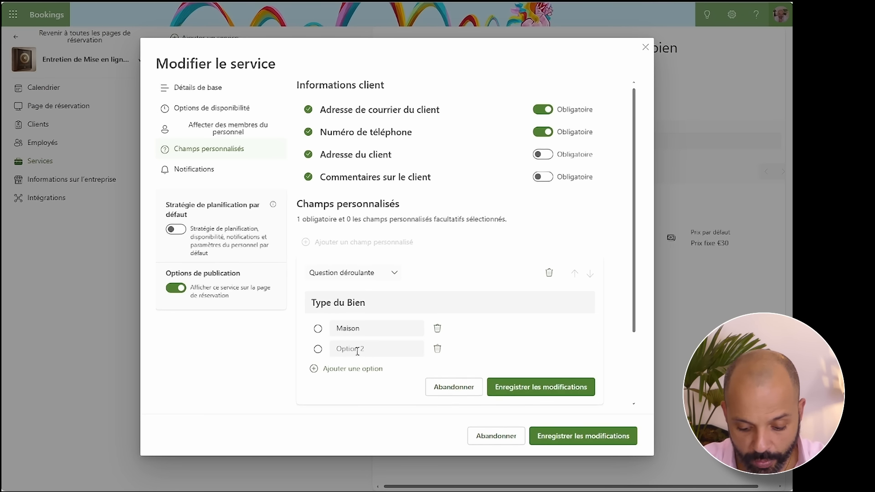
click(360, 350)
text(Appartement)
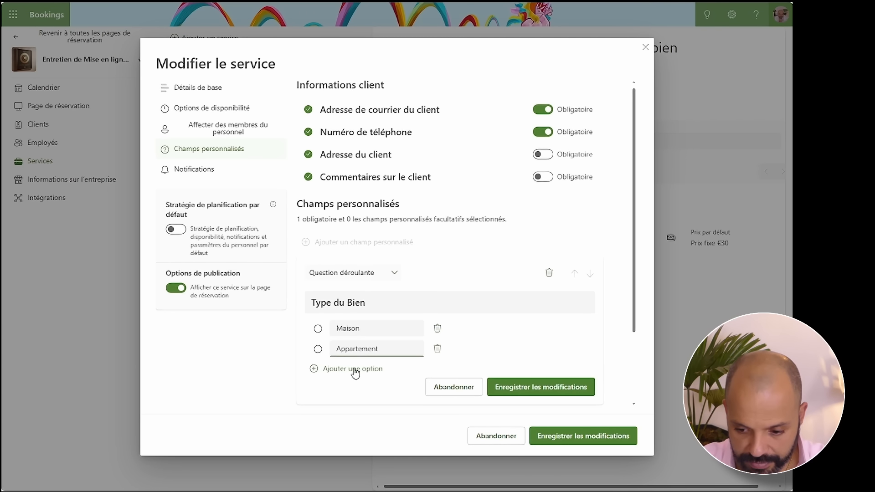
click(354, 369)
click(356, 366)
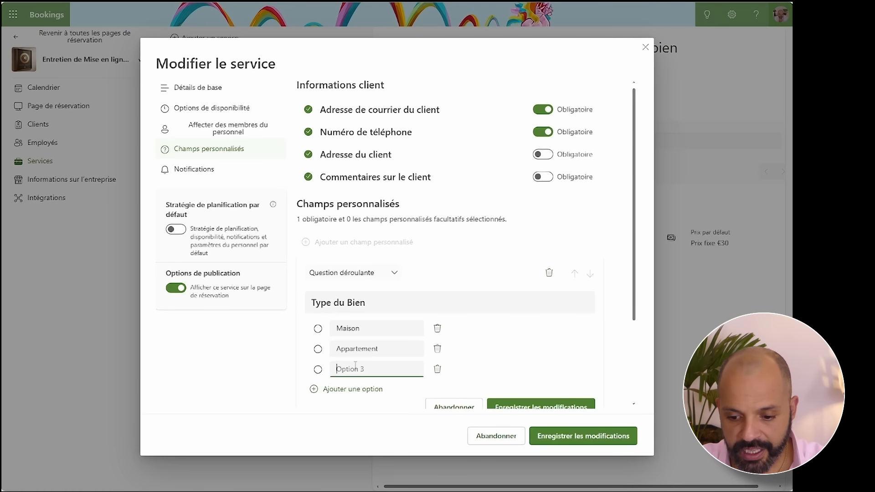
text(S)
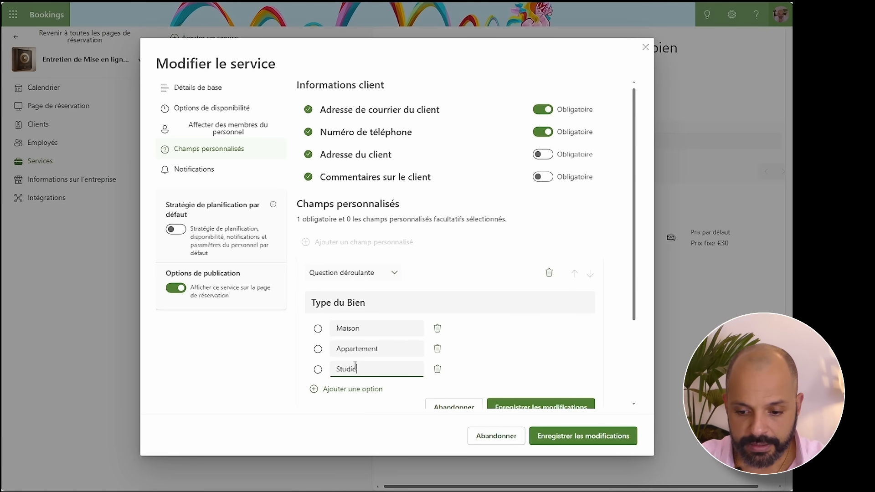
text(tudio)
scroll(512, 350, down, 3)
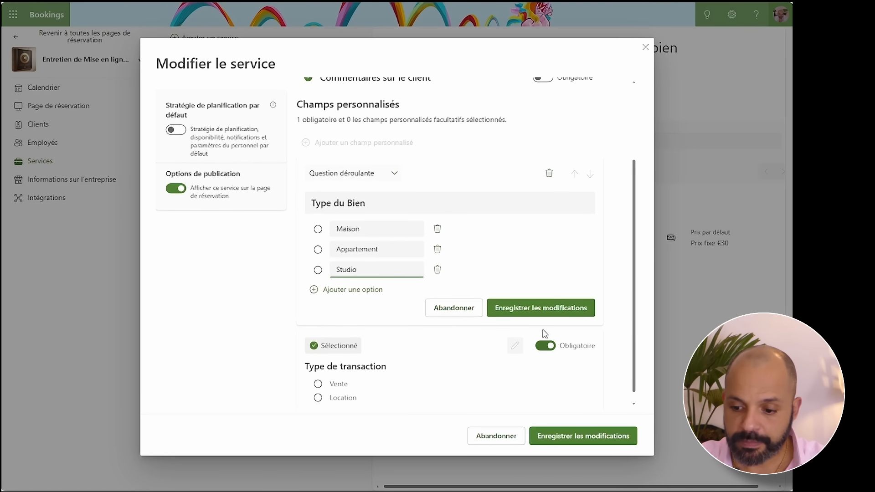
click(548, 309)
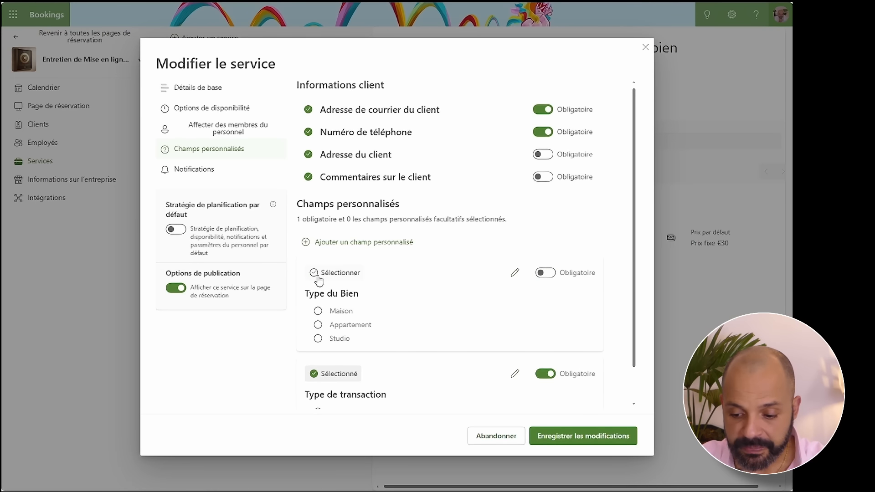
click(545, 273)
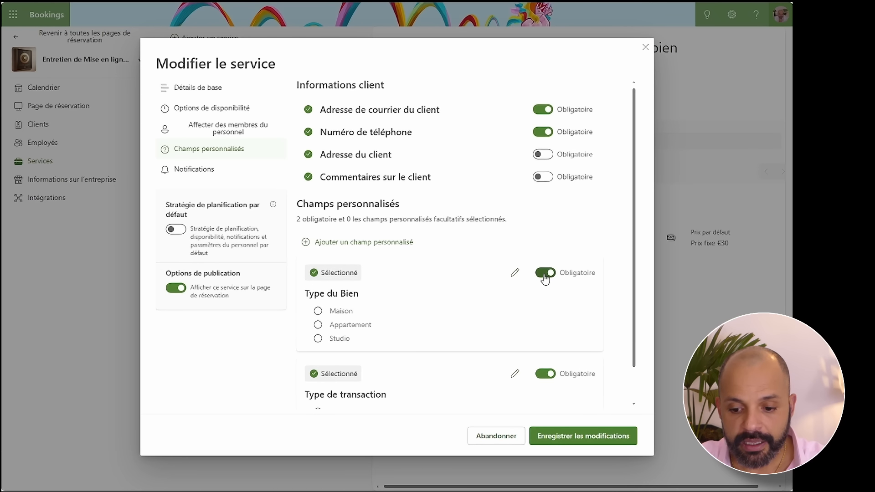
click(346, 243)
- Add and save the text question 'Merci de nous fournir une description détaillée de votre bien'
click(341, 273)
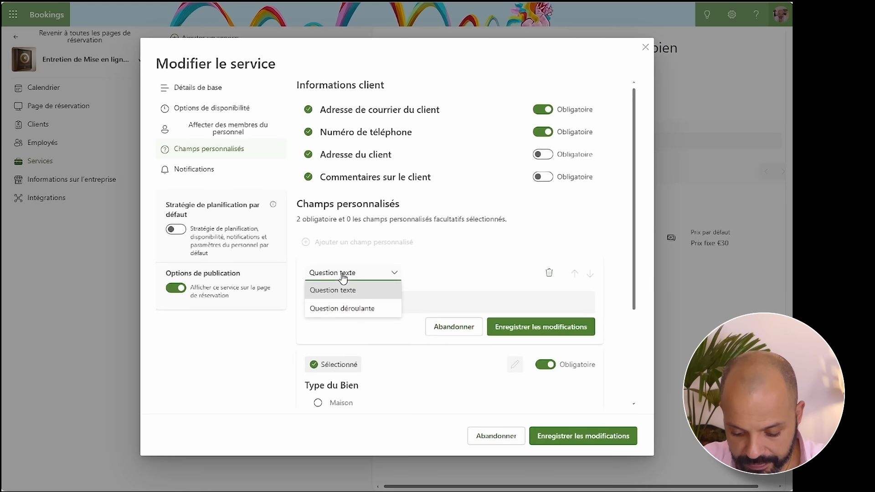
click(423, 260)
click(380, 301)
text(Merci de)
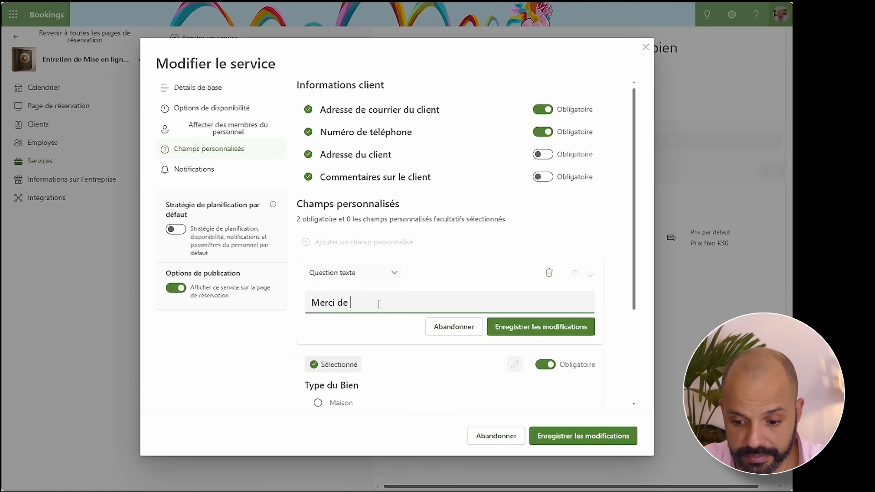
text( nous fournir une descr)
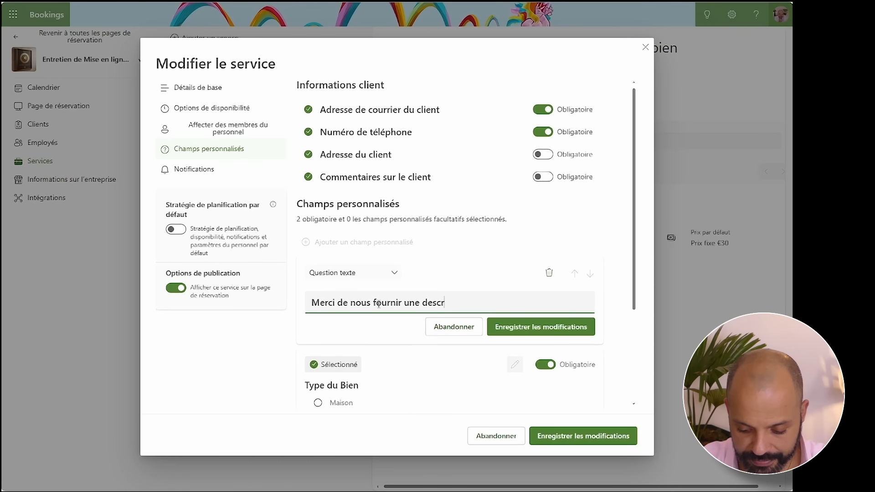
text(étaillée de votre bien)
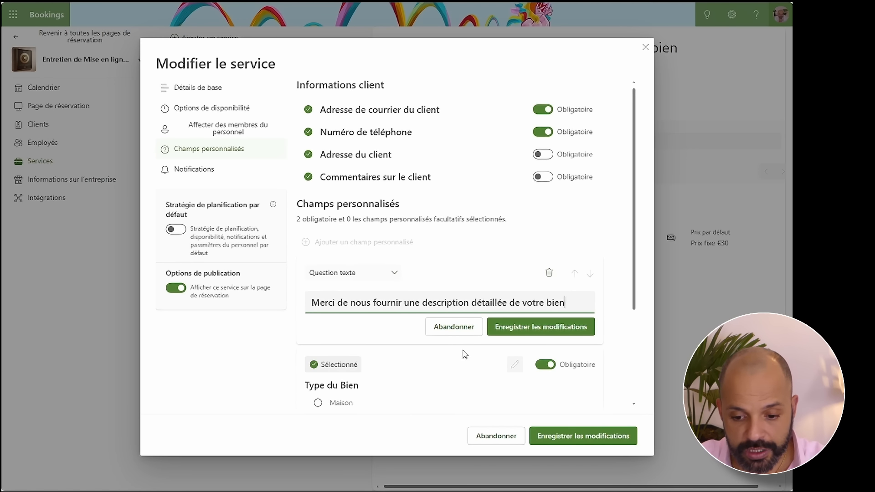
click(522, 327)
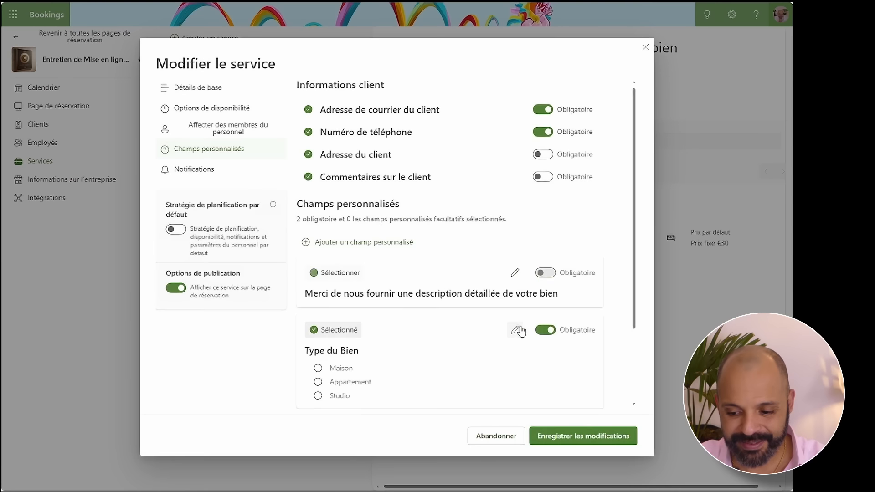
- Select the description question, make it mandatory, and save the service
click(313, 275)
click(545, 273)
click(579, 437)
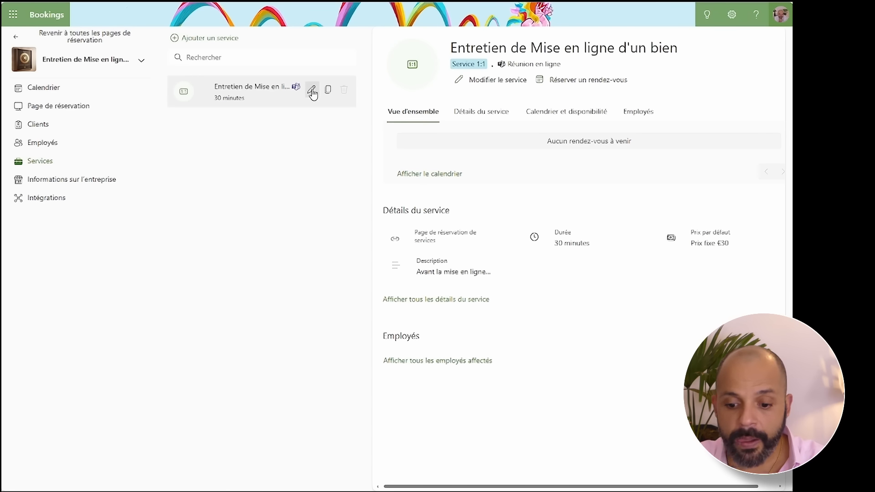
- Reopen the service to check its three required custom questions
click(313, 92)
click(223, 149)
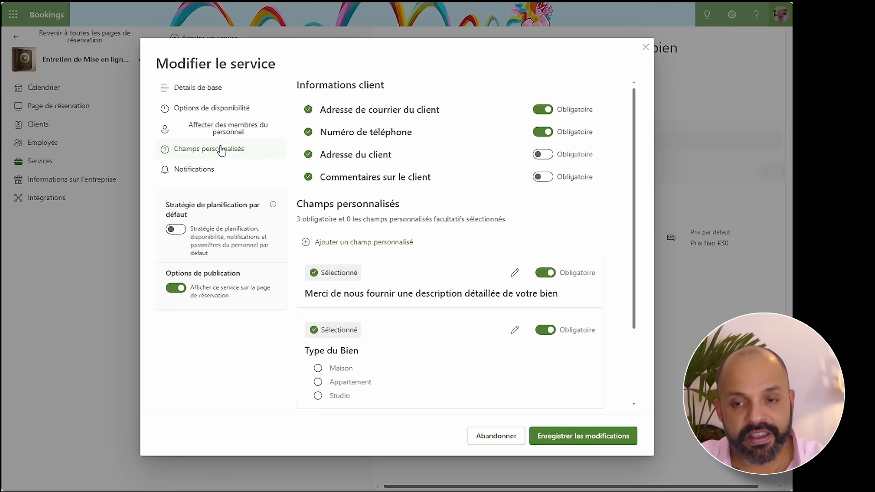
scroll(390, 203, down, 2)
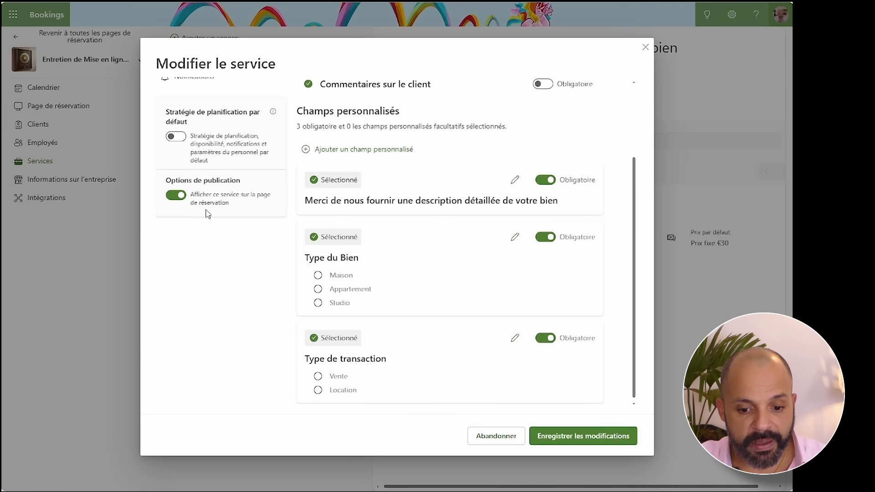
scroll(235, 180, up, 3)
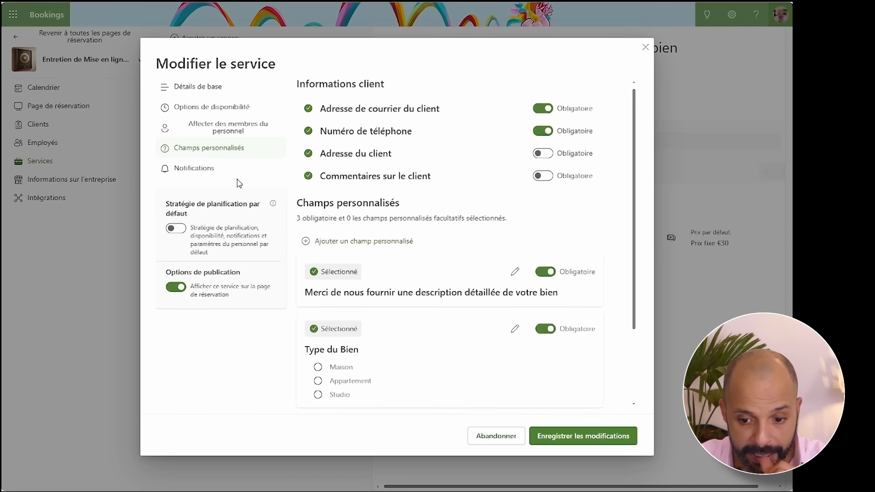
click(198, 172)
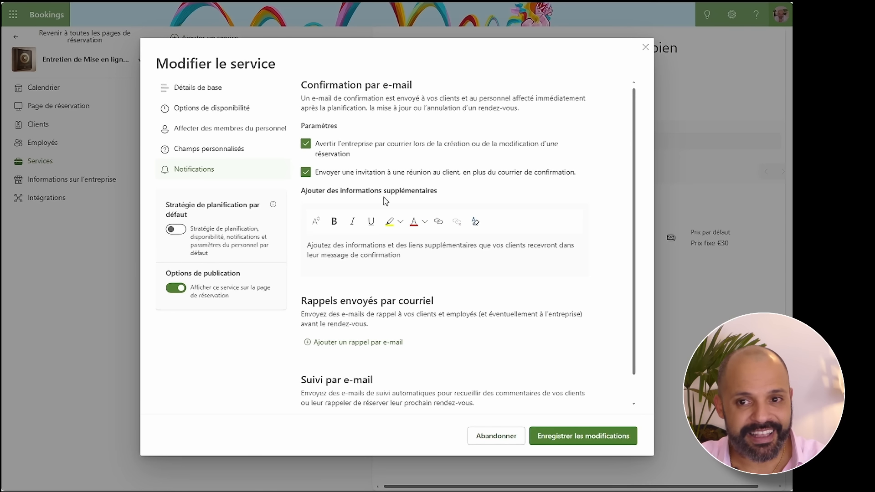
- Start the confirmation e-mail's extra text with 'Bonjour,' and 'Merci pour votre confiance.'
click(421, 257)
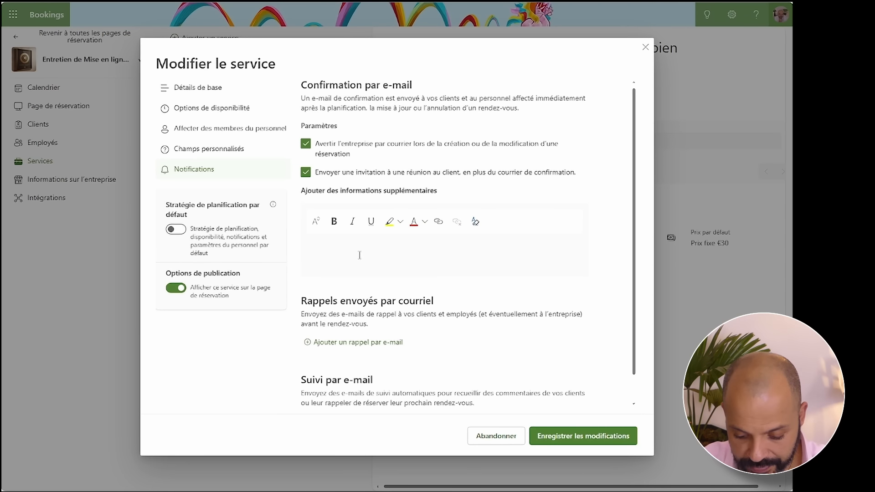
text(Bonj)
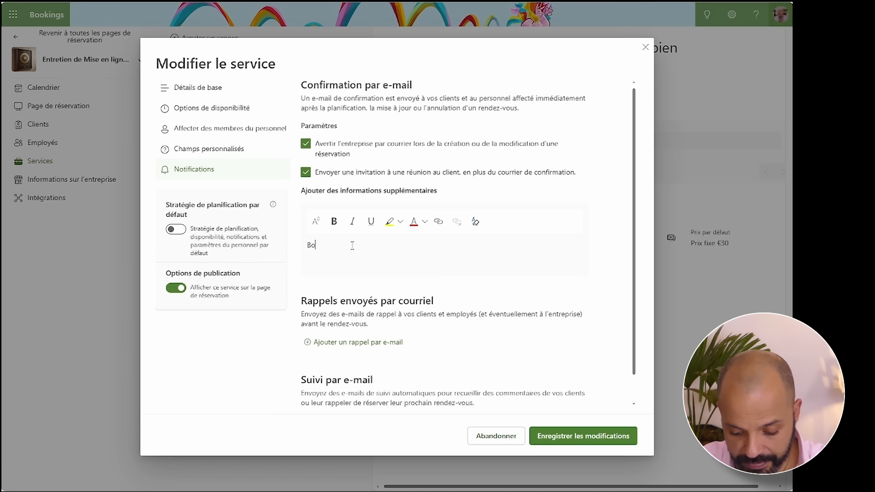
text(our,)
key(Return)
text(MErci)
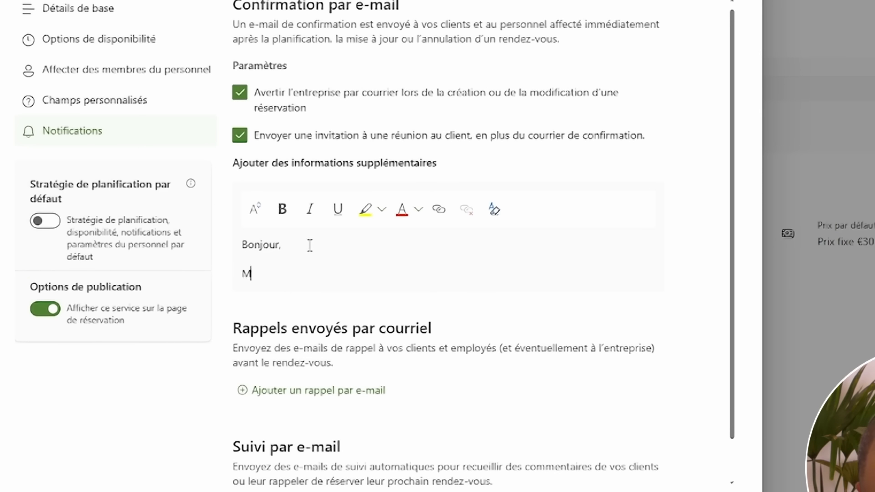
key(BackSpace)
key(BackSpace)
key(BackSpace)
text(rci de votre)
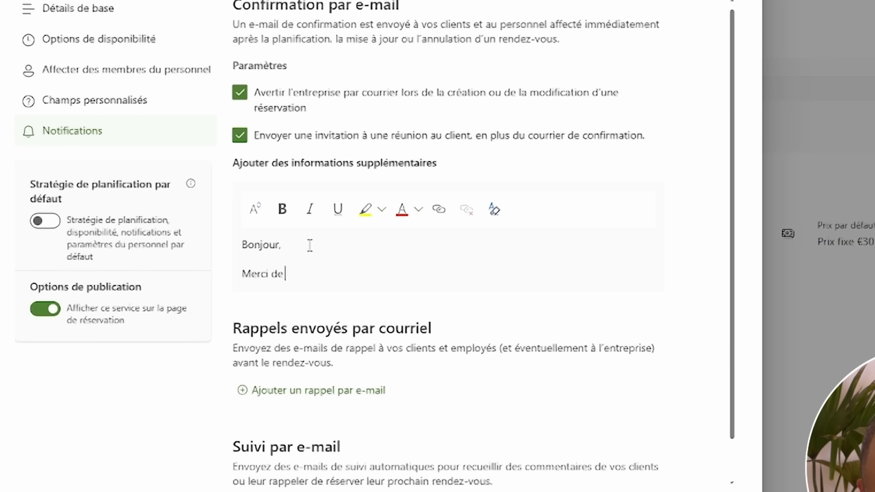
key(BackSpace)
key(BackSpace)
key(BackSpace)
key(BackSpace)
key(BackSpace)
key(BackSpace)
key(BackSpace)
text(pour votre confirnace)
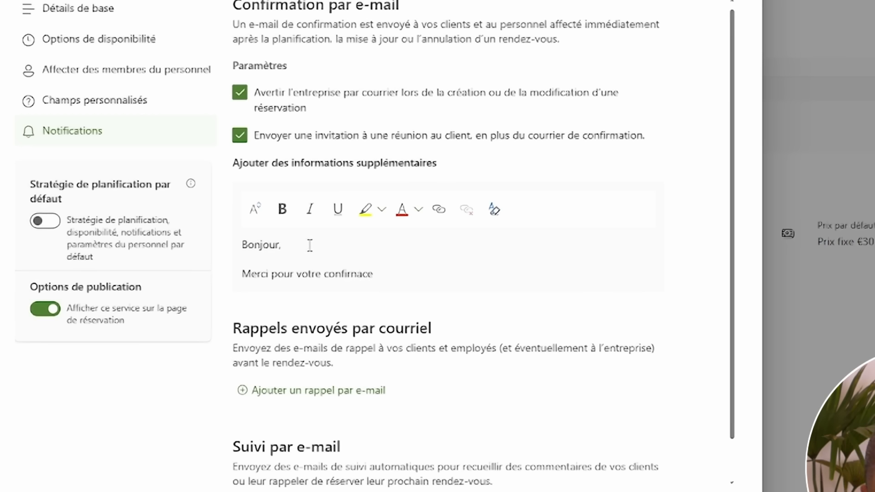
key(BackSpace)
text(ance.)
- Add the lines 'Votre RDV est bien pris en compte.' and 'A trés bientôt'
key(Return)
key(Return)
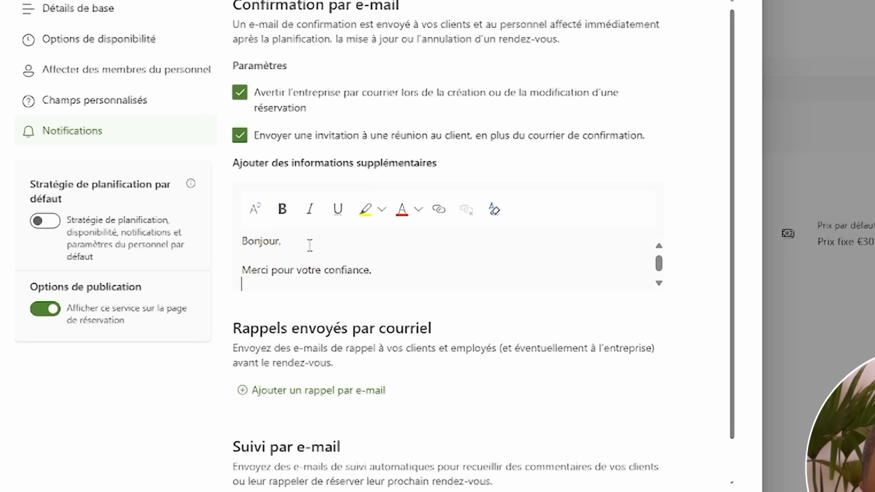
text(Votre )
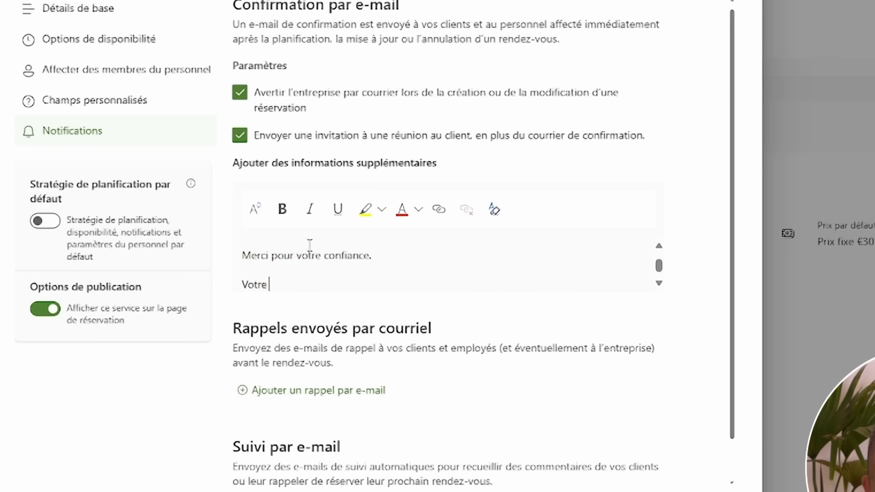
text(RDV est )
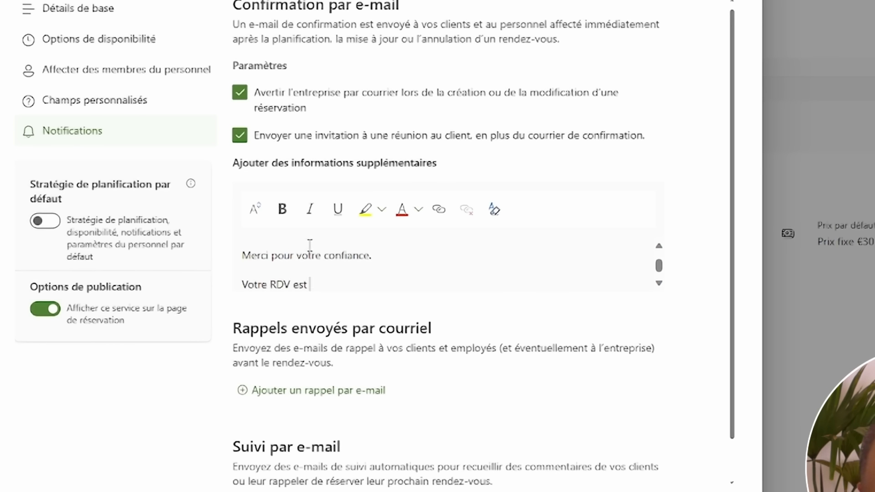
text(bien)
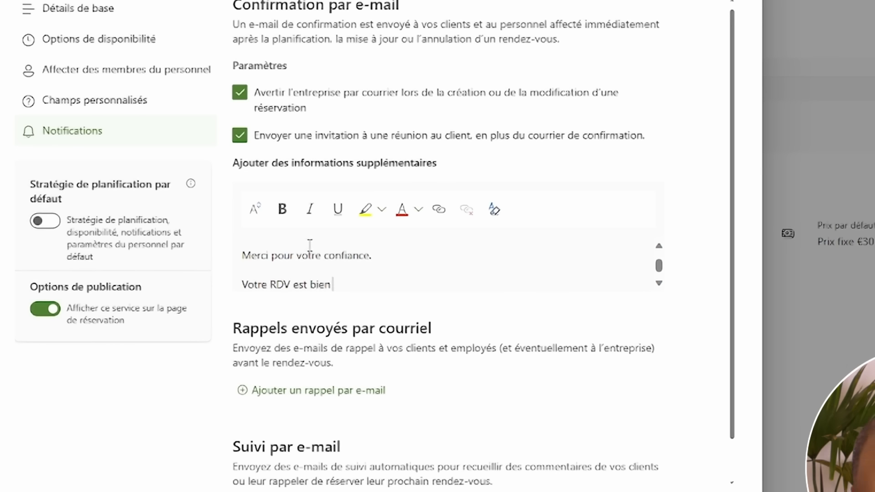
text( pris en compte./)
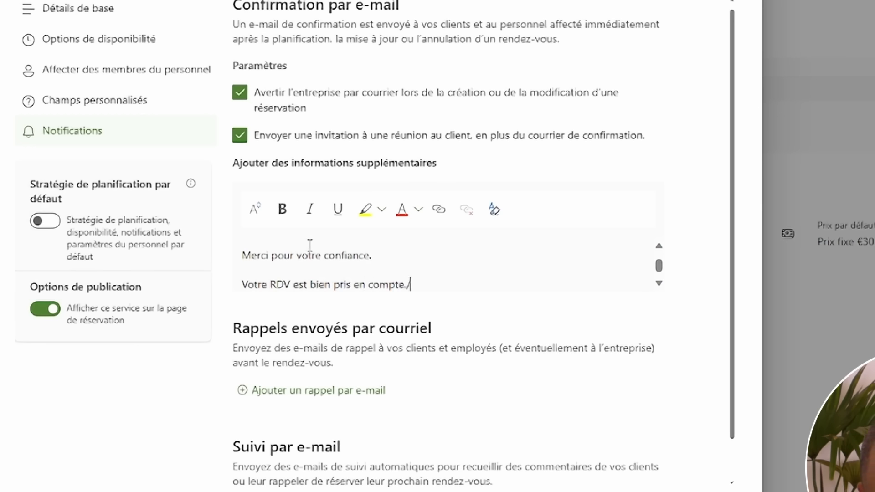
key(Return)
key(Return)
text(A treéé)
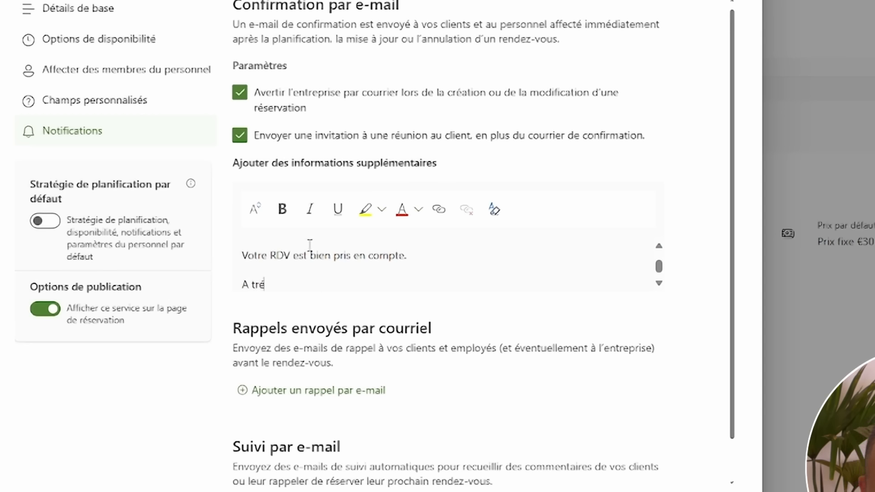
text(s bientôt)
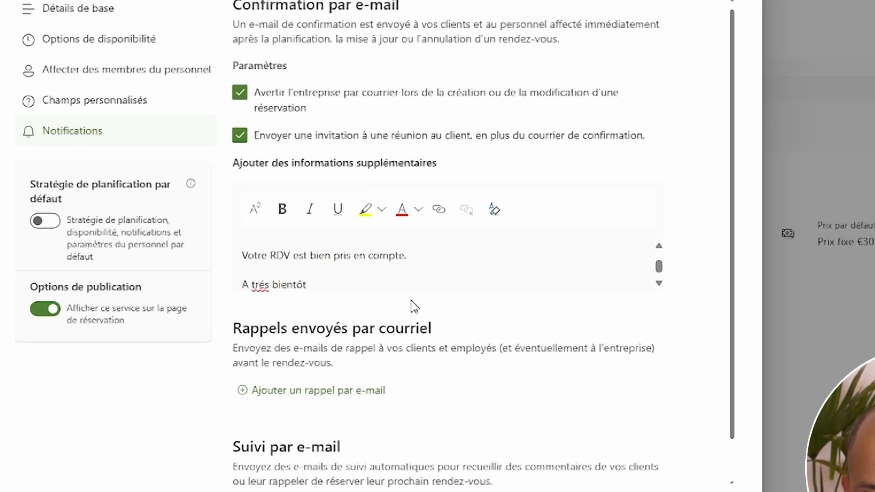
scroll(353, 248, up, 2)
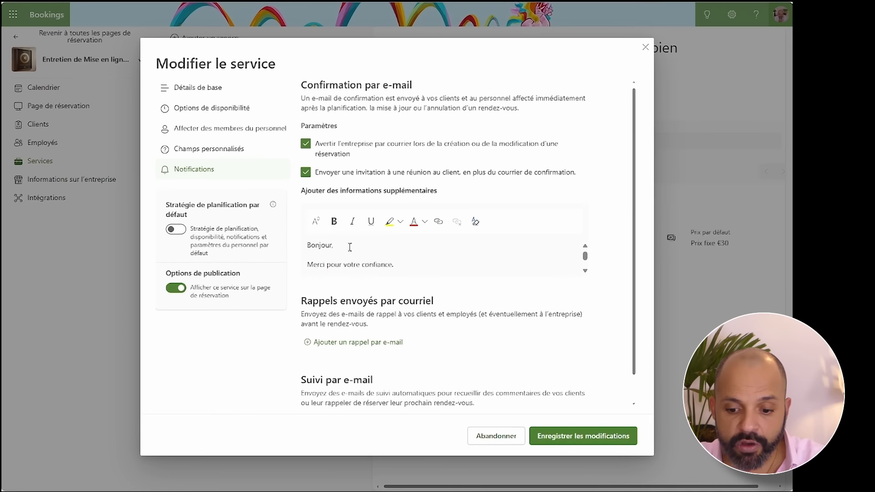
scroll(313, 258, down, 2)
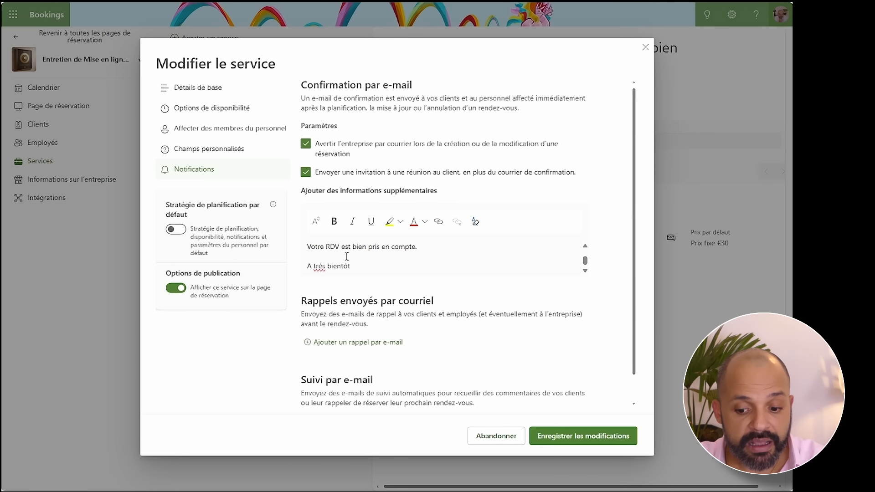
scroll(360, 273, down, 1)
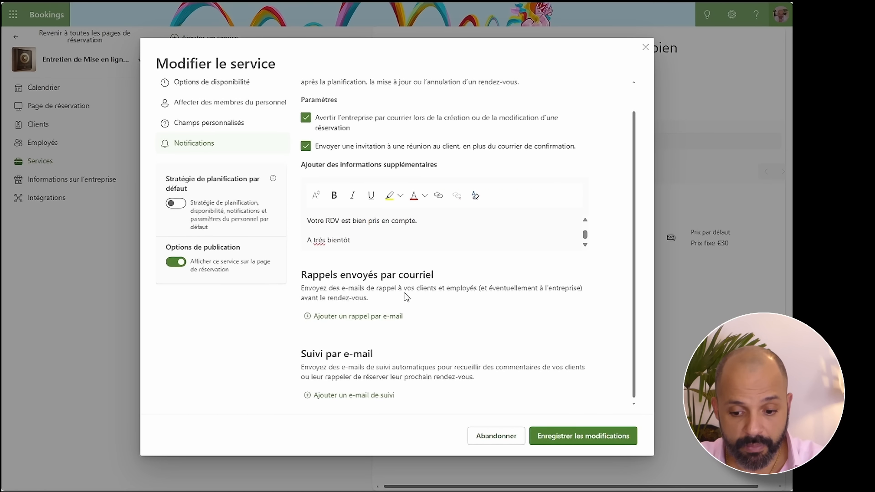
- Add an e-mail reminder timed 1 heure avant
click(326, 320)
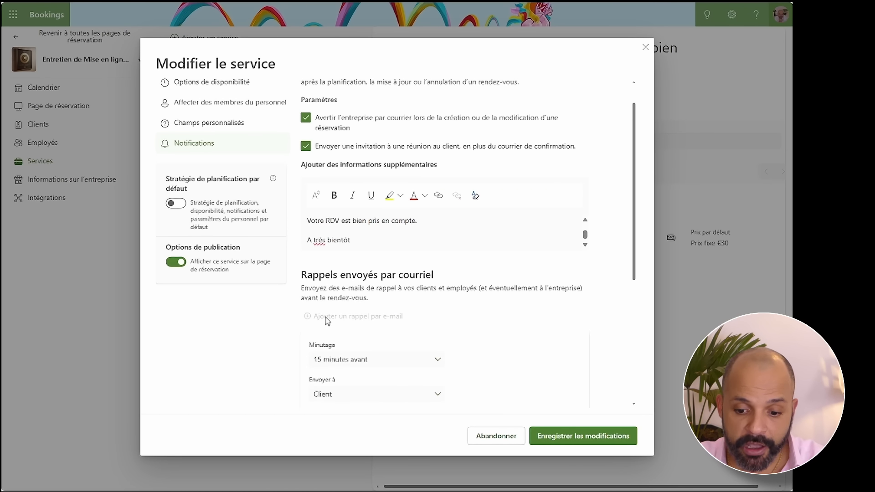
scroll(358, 314, down, 3)
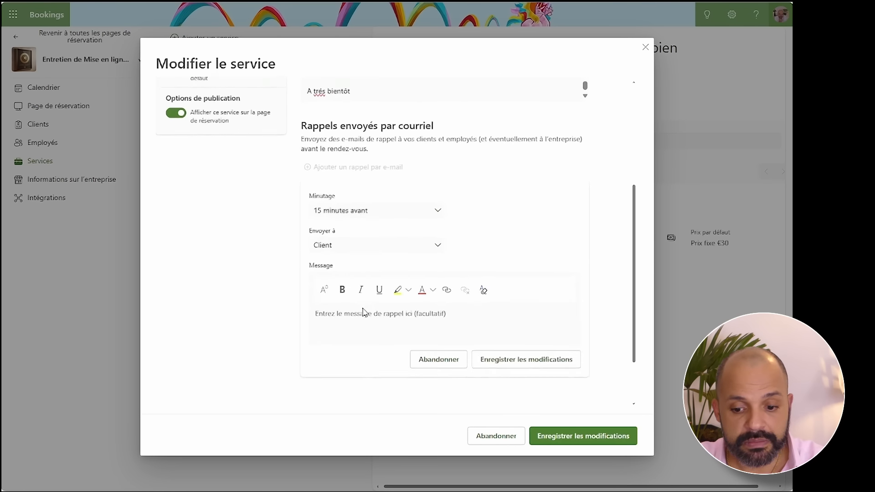
click(392, 215)
click(365, 269)
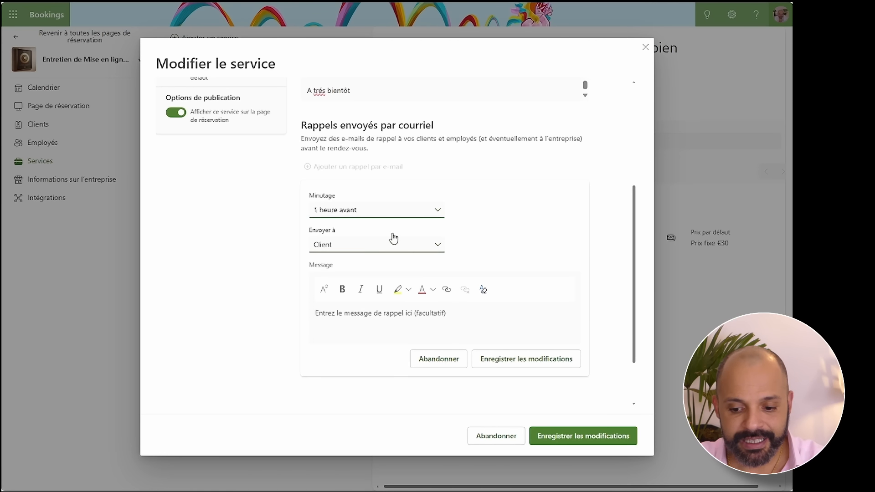
- Write the reminder 'Bonjour, Je suis impatient de vous retrouver dans 1h…' ending 'Merci', and save
click(333, 314)
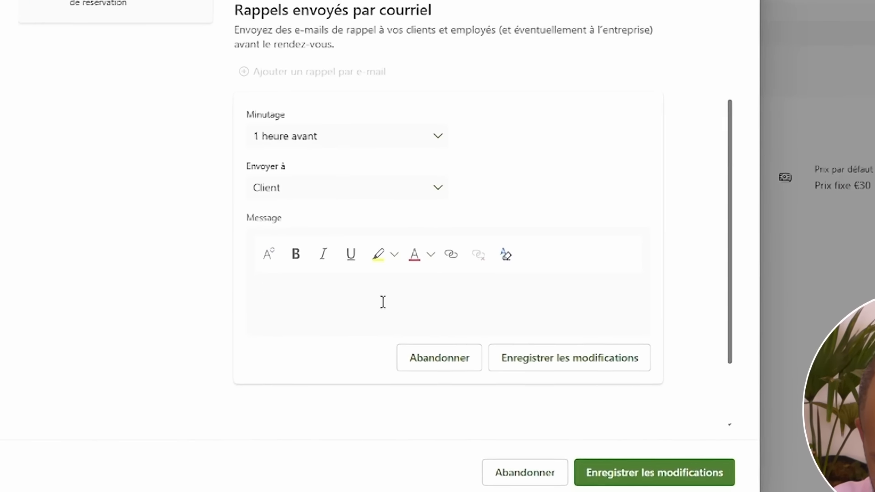
text(Bonjour,)
key(Return)
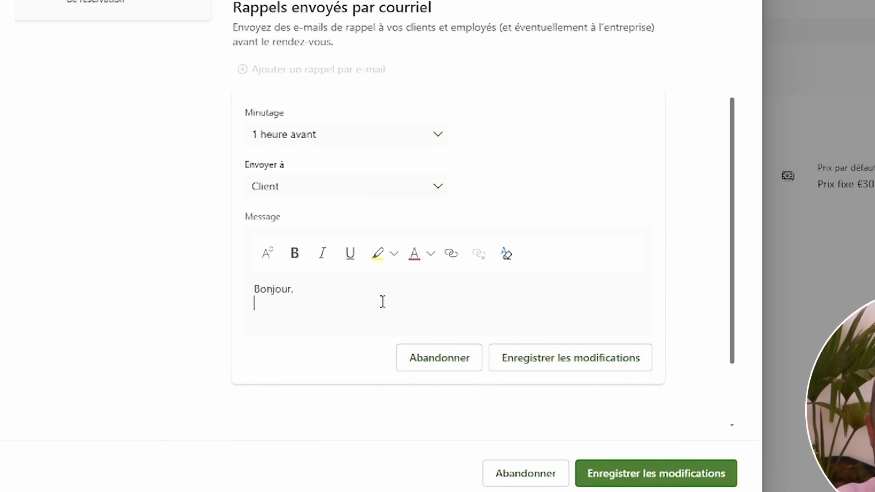
text(je suis )
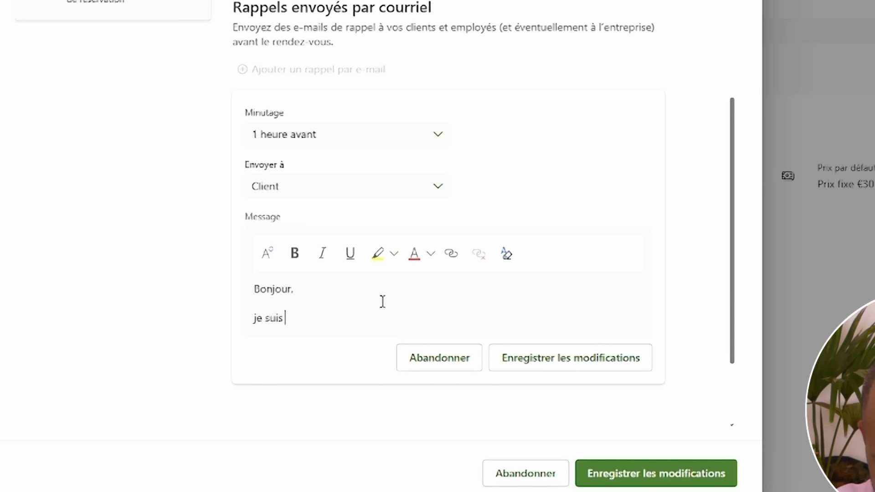
text(impatient )
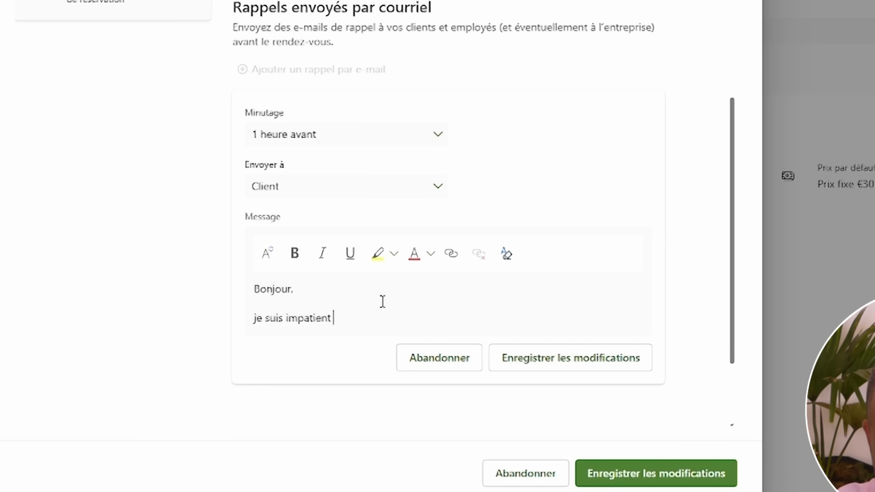
text(de vous ret)
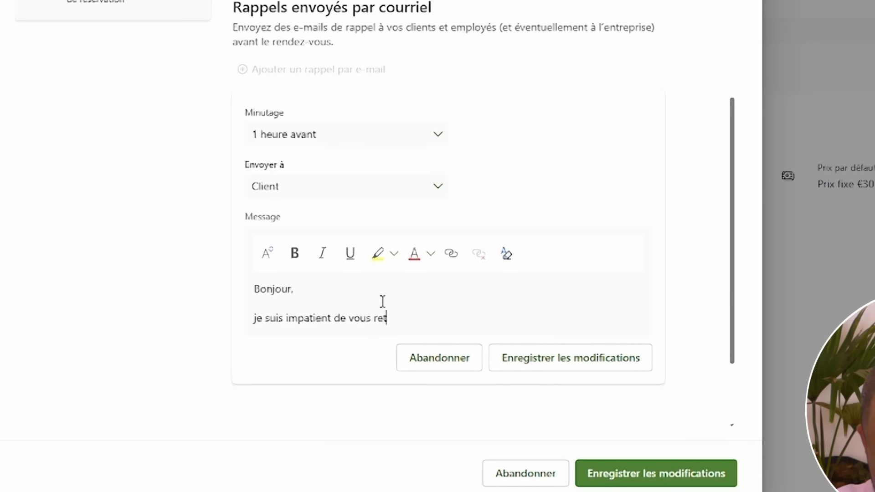
text(rouver san)
key(BackSpace)
key(BackSpace)
key(BackSpace)
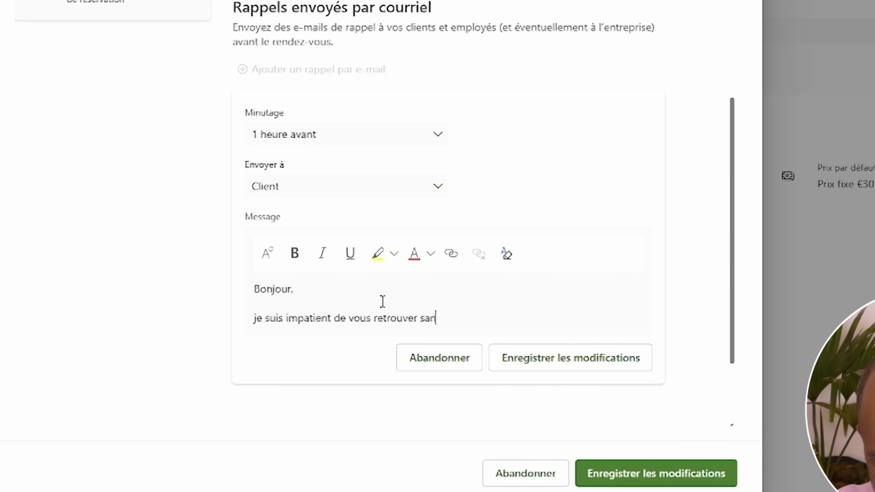
text(dans )
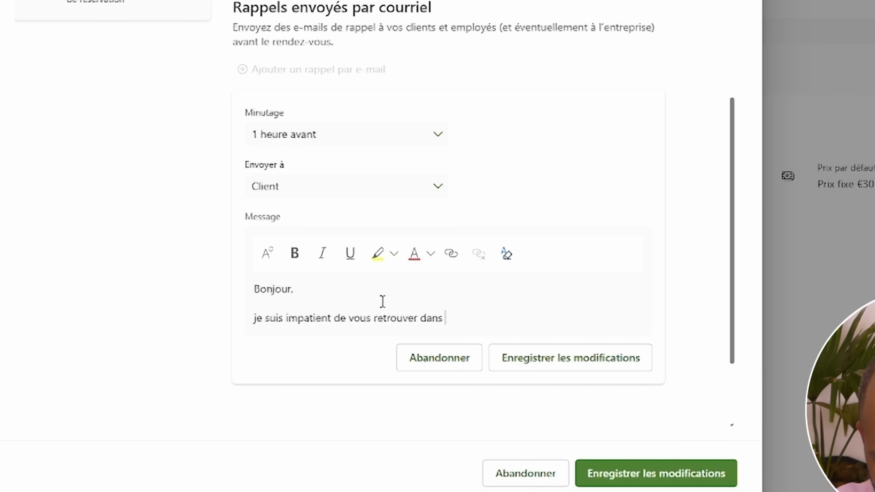
text(1h po)
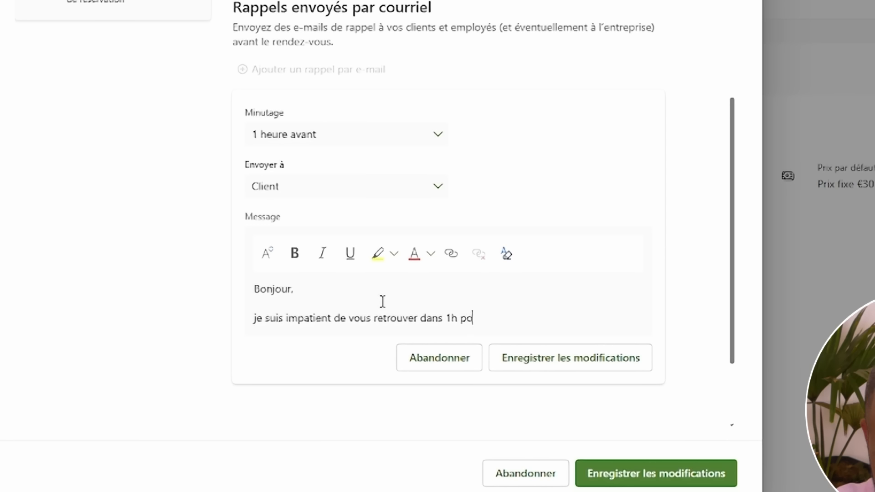
text(ur notre enb)
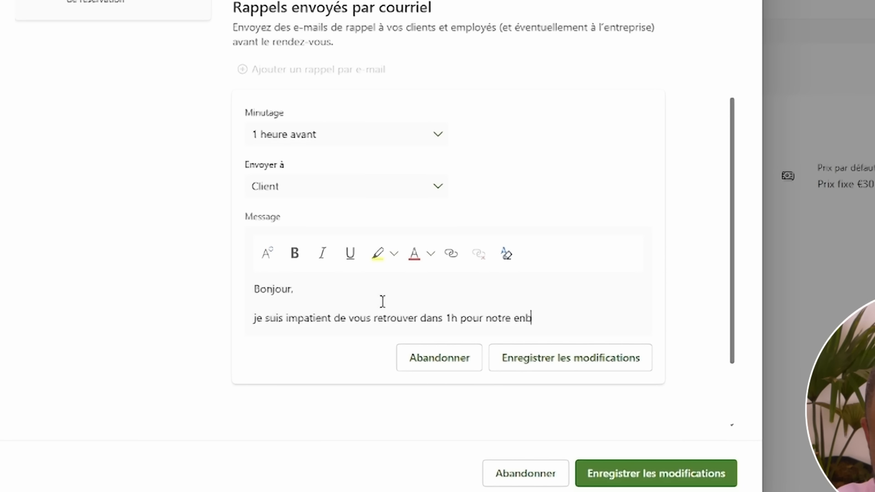
key(BackSpace)
text(tretien)
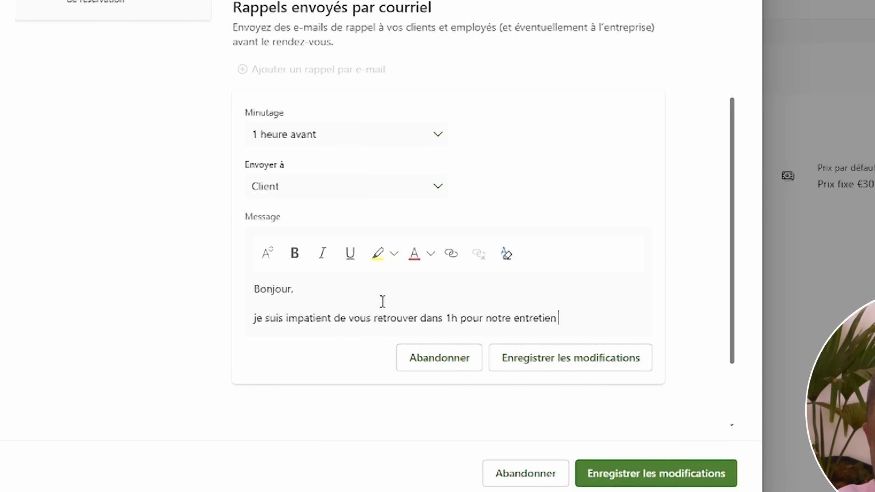
text( de mise e)
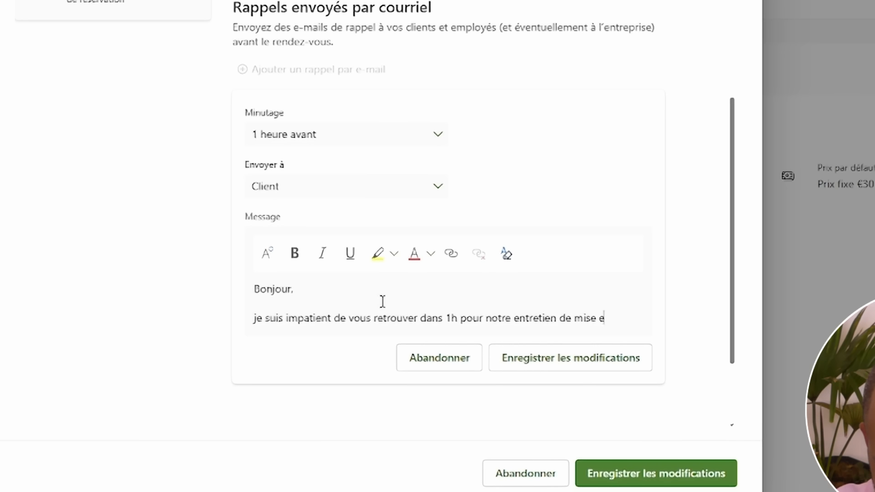
text(n ligne de )
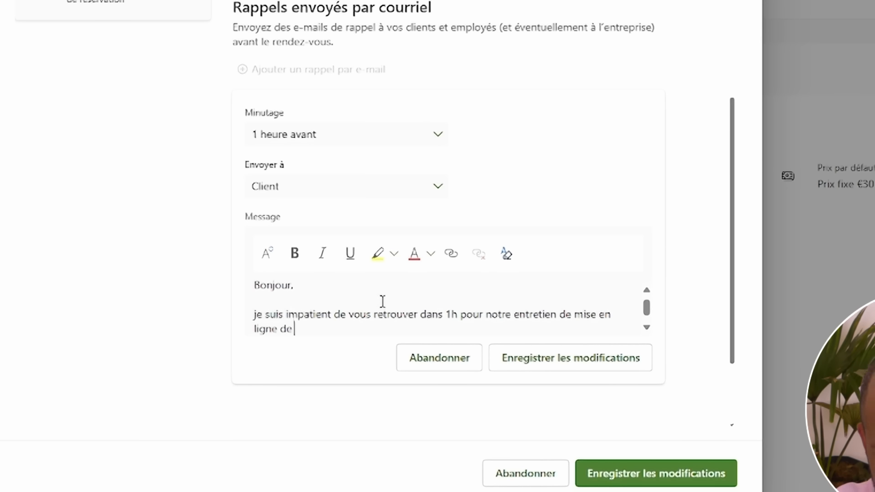
text(votre bien)
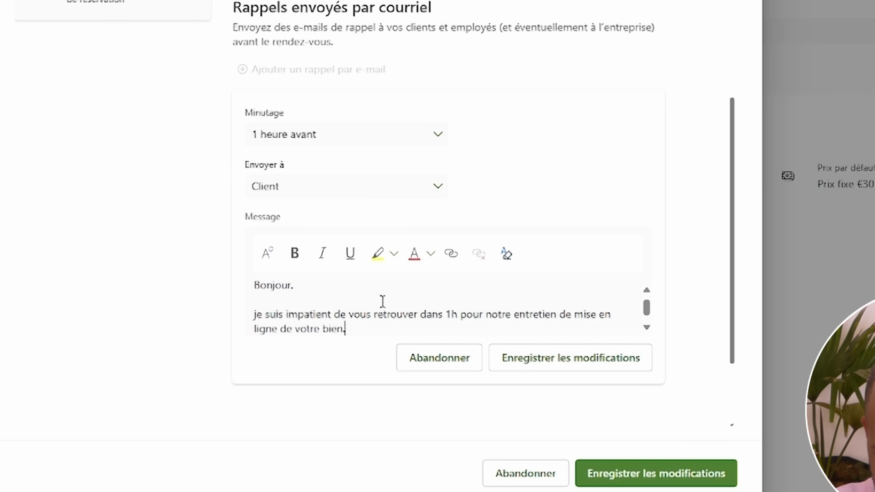
text(.)
key(Return)
key(Return)
key(Up)
key(Up)
key(Up)
key(Delete)
text(J)
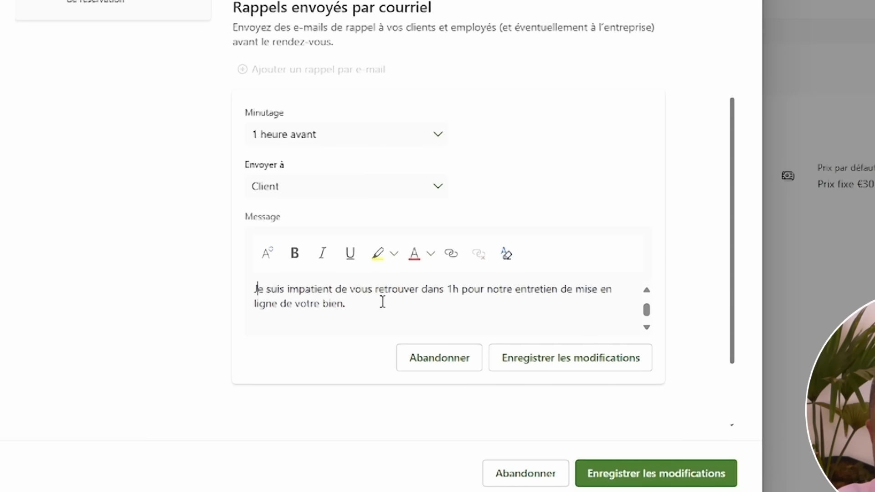
key(Down)
text(Merc)
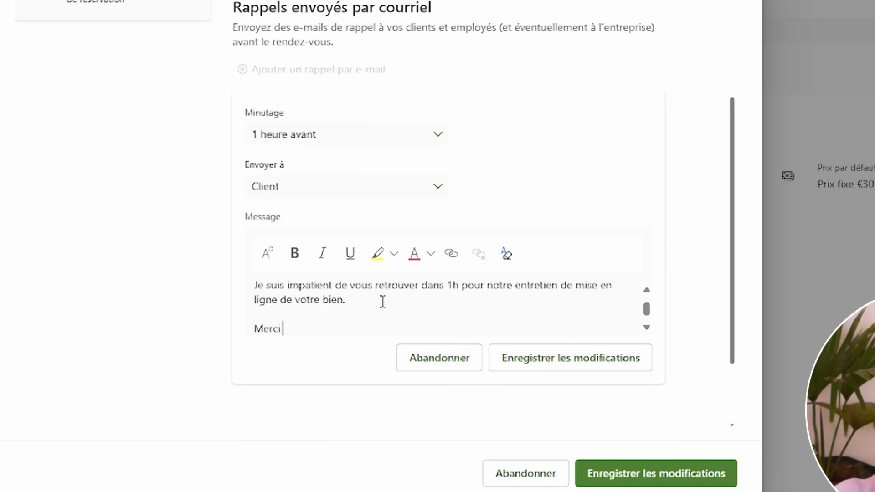
click(573, 363)
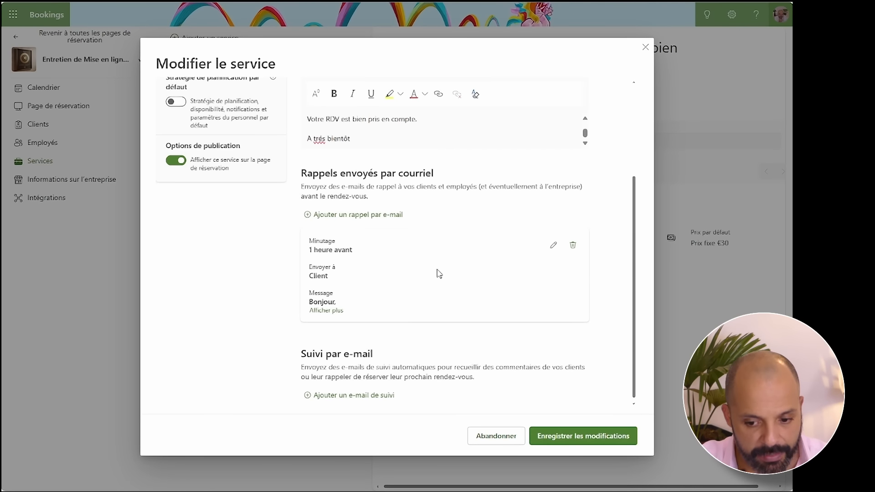
- Add a second client reminder 15 minutes avant announcing the meeting in 15min, and save it
click(363, 215)
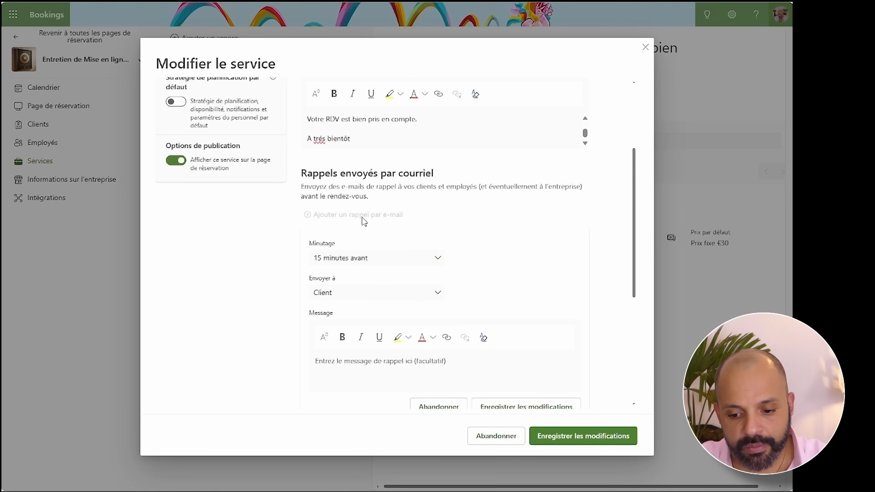
click(358, 259)
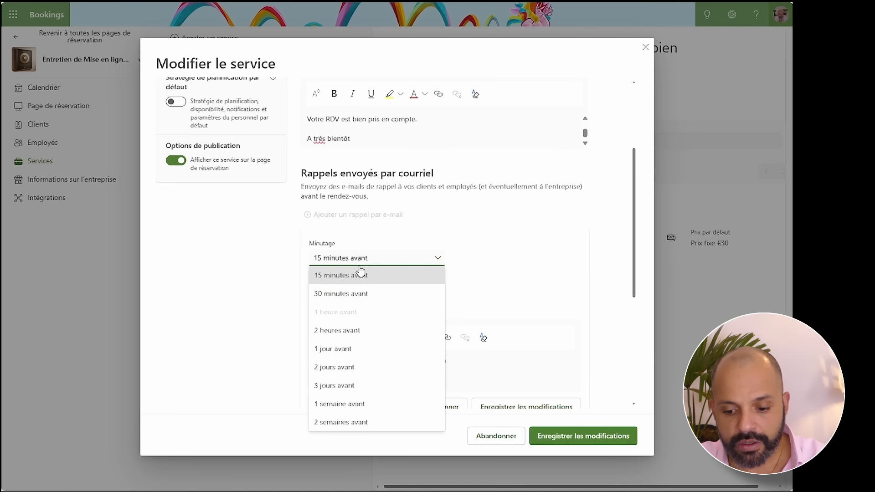
click(361, 275)
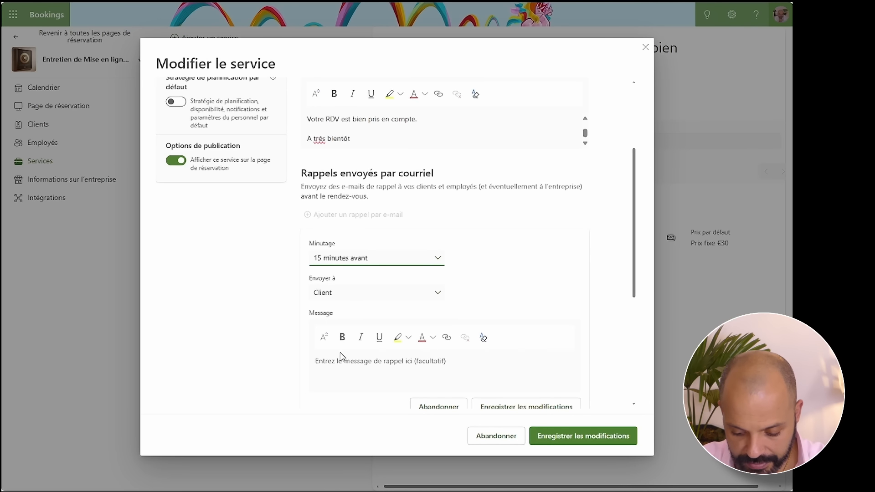
click(342, 369)
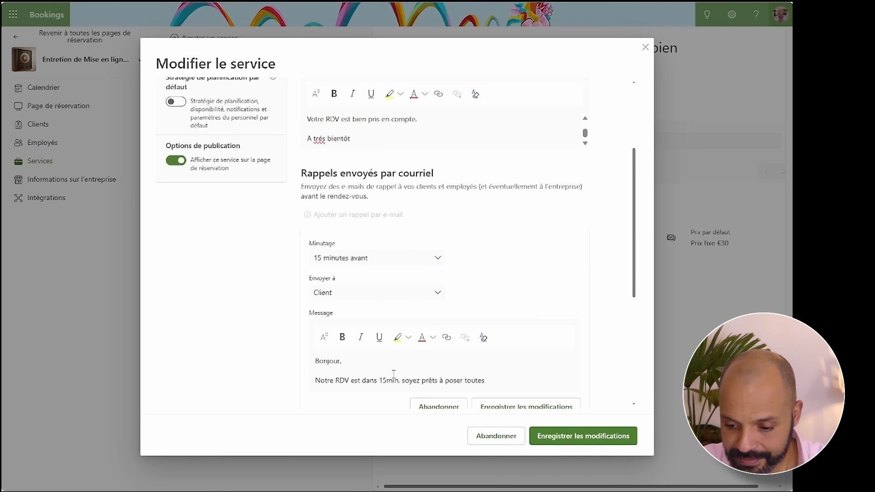
text(onbs)
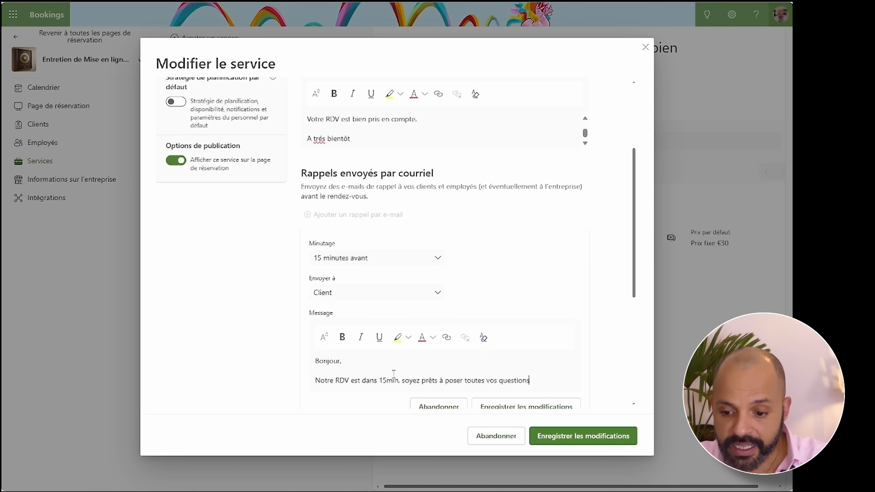
scroll(424, 346, down, 5)
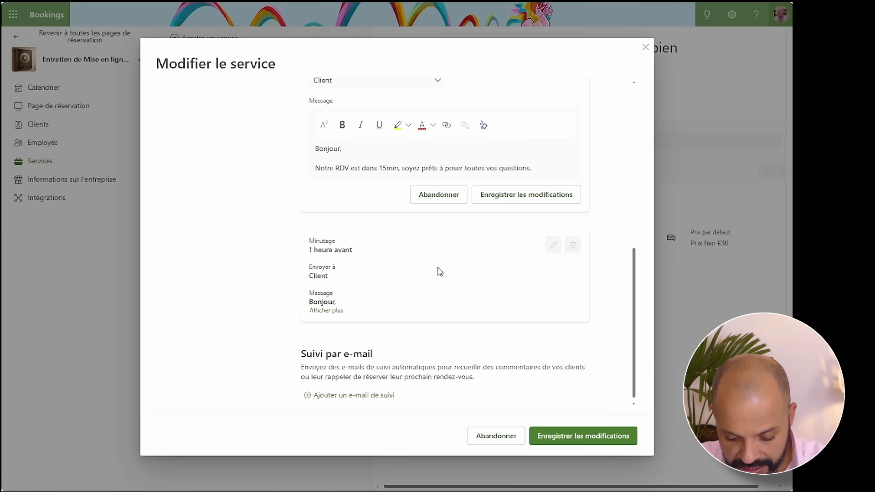
scroll(435, 262, up, 1)
key(Return)
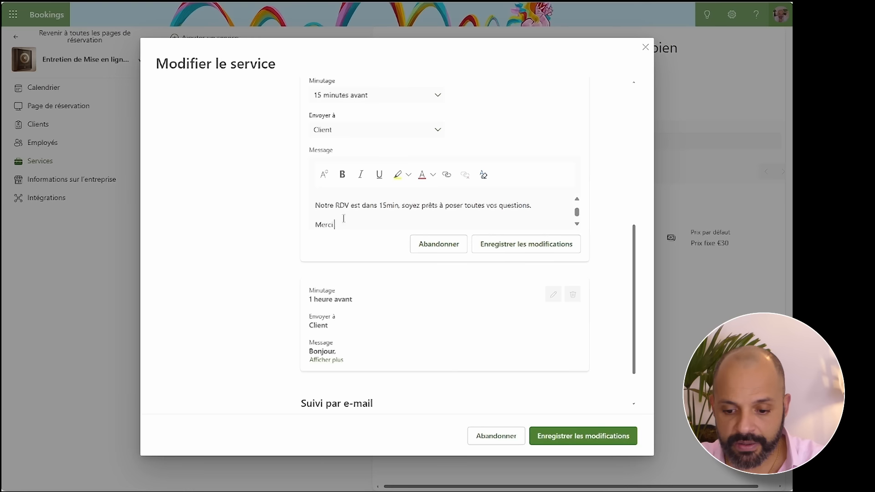
click(499, 246)
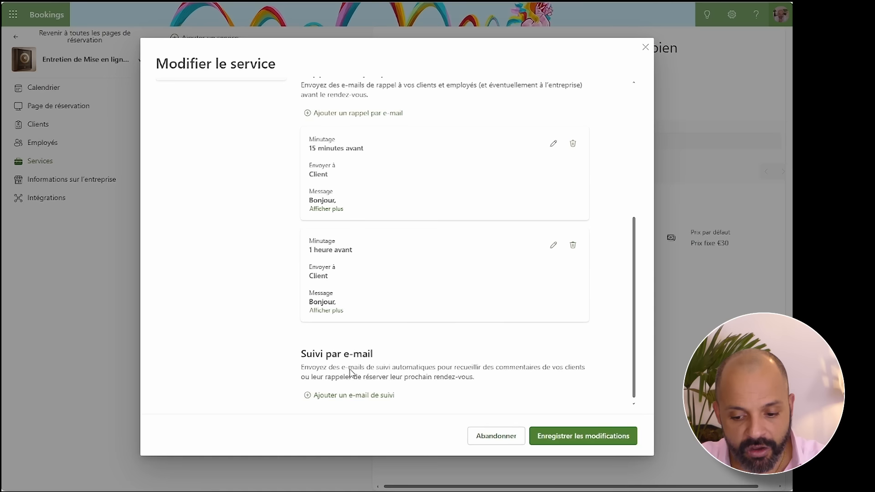
- Add a follow-up email to the client, sent 1 heure après the appointment
click(373, 398)
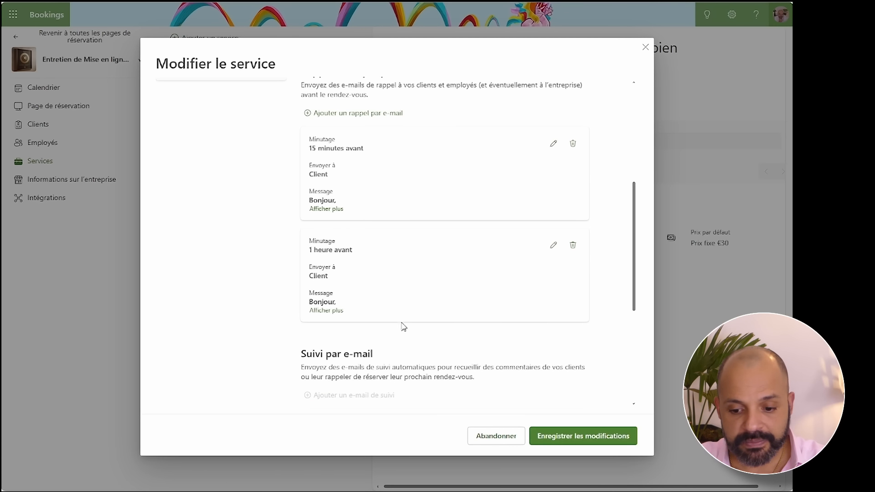
scroll(402, 326, down, 3)
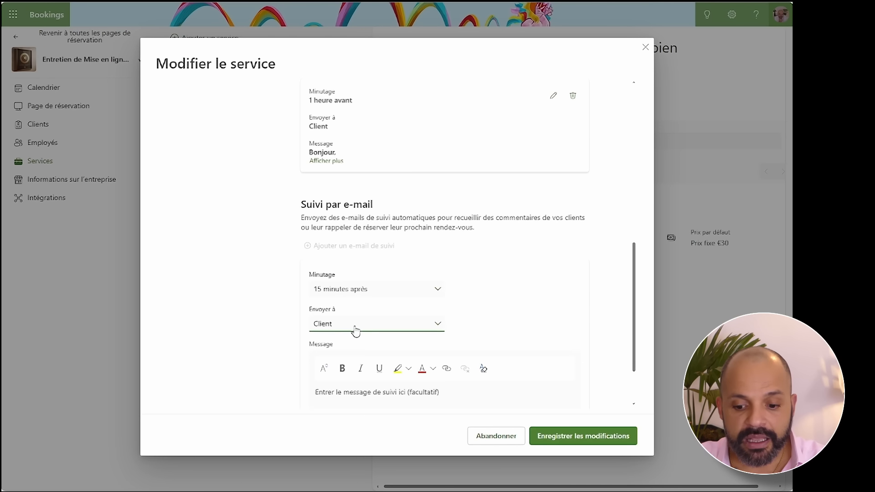
scroll(371, 344, down, 2)
click(380, 231)
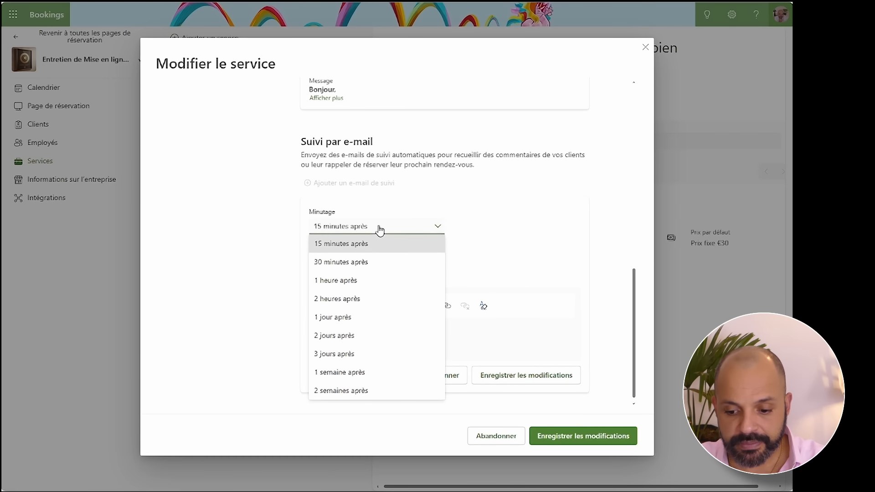
click(354, 282)
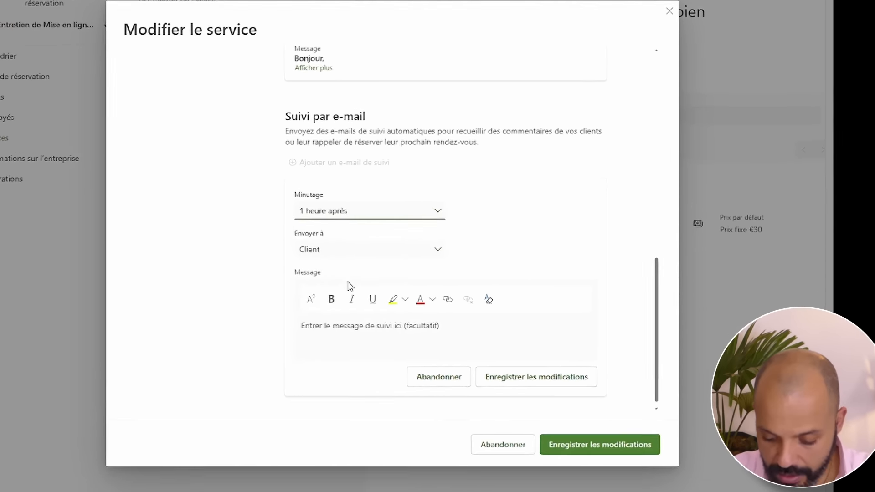
- Write the follow-up message saying the interview ended 1 h ago and asking 'Dites-nous ce que vous en pensez ?'
click(406, 339)
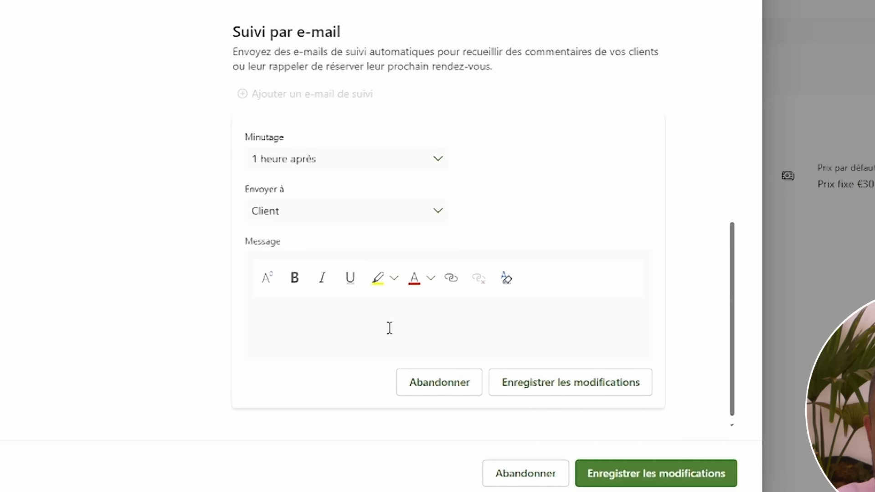
text(Bonjour,)
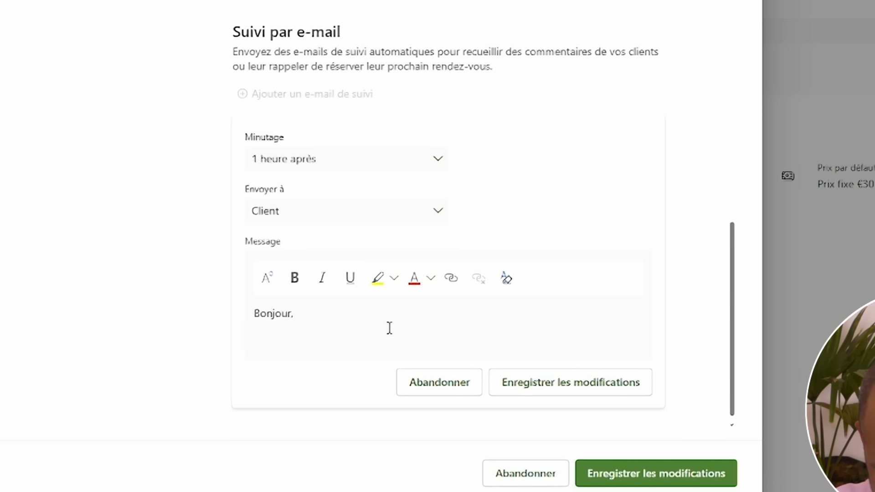
text(Votre d)
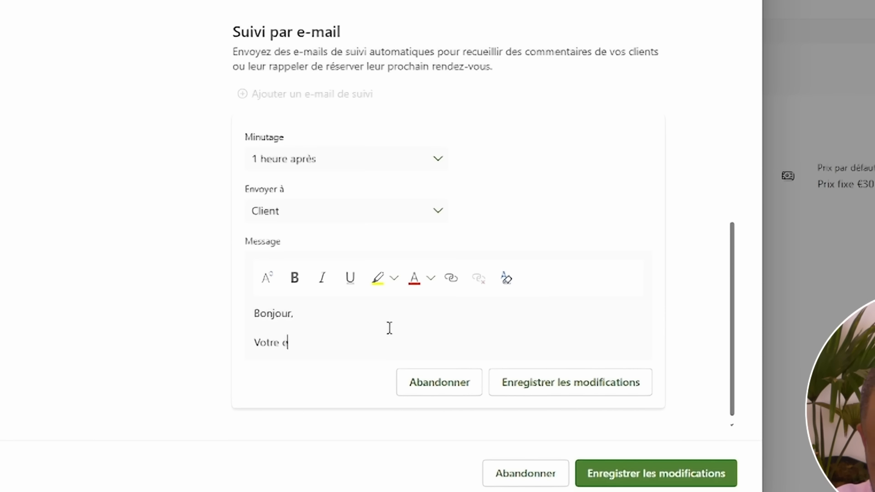
text(ntretien avec)
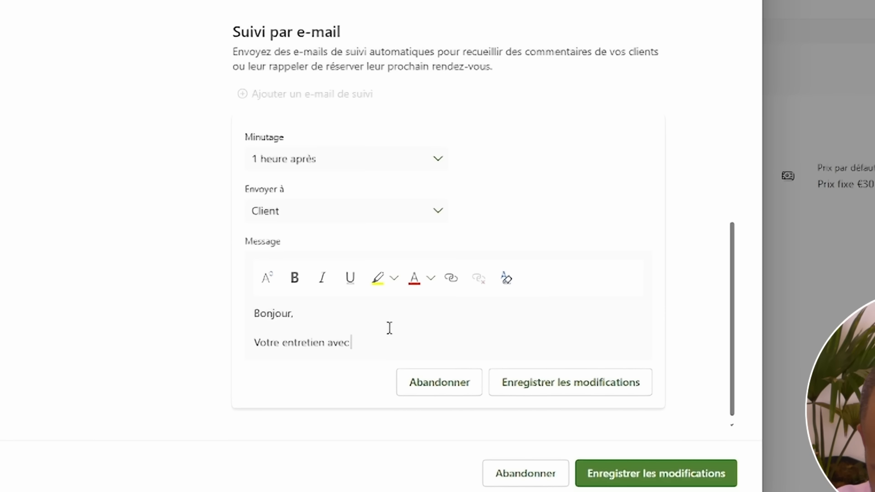
text( notre agent )
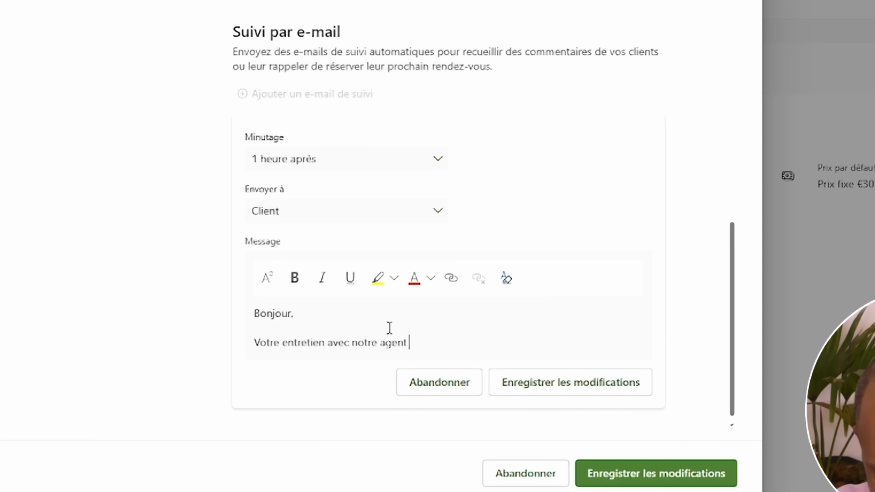
text({mmobil)
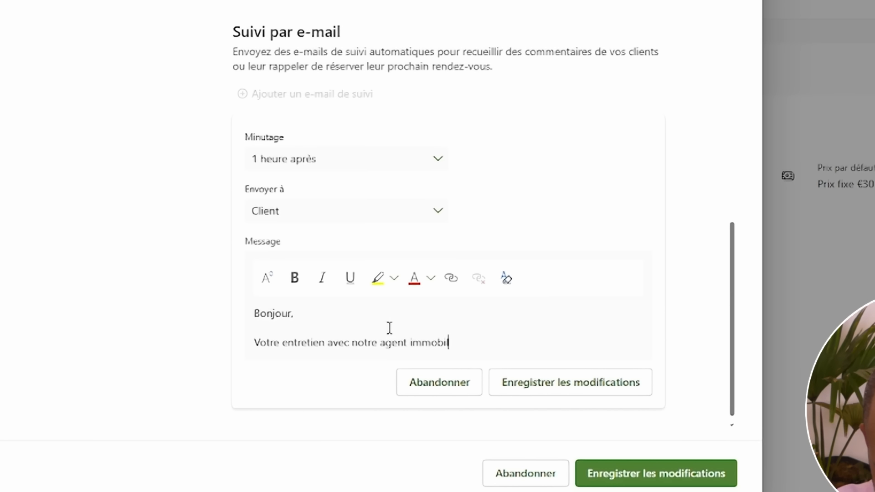
text(ier s'es)
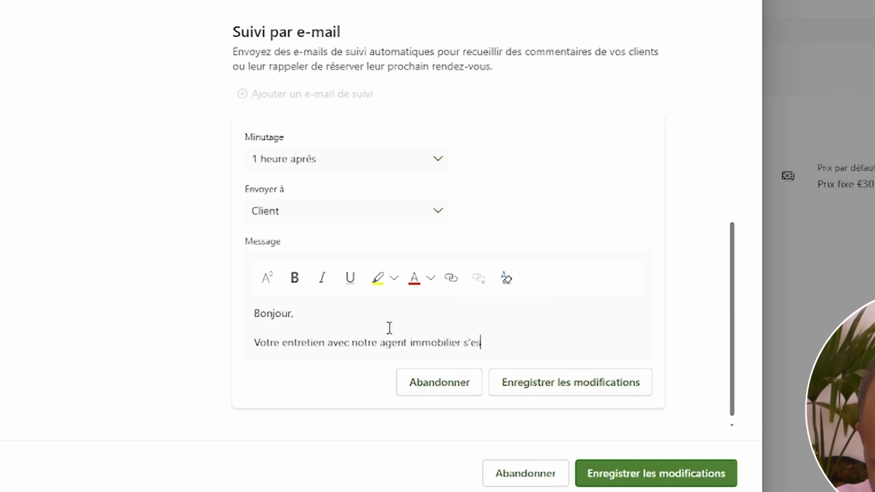
text(t eche)
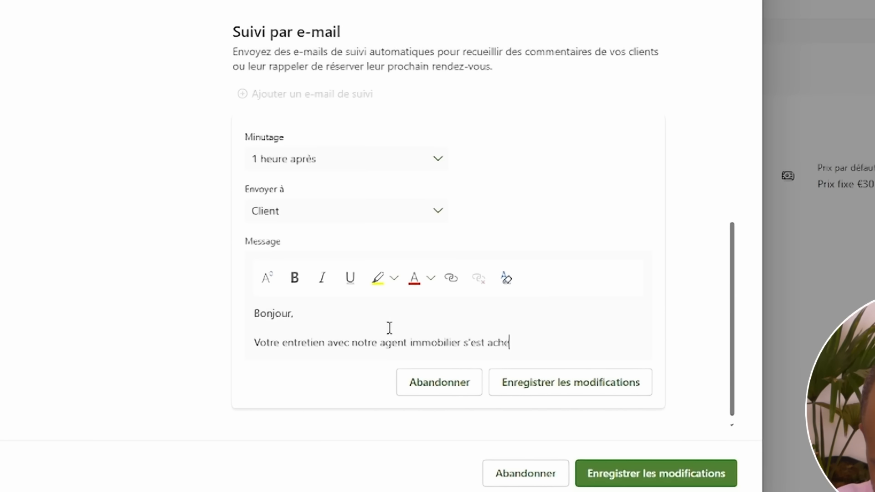
text(vé il )
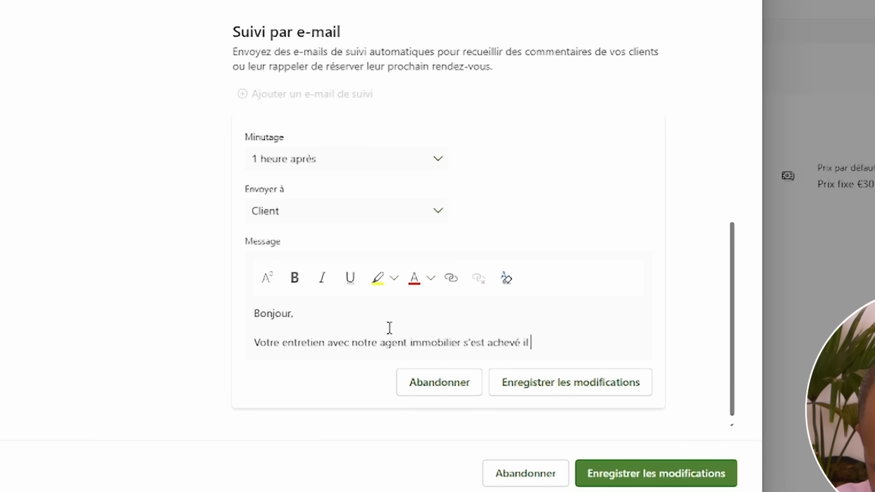
text(y a 1 )
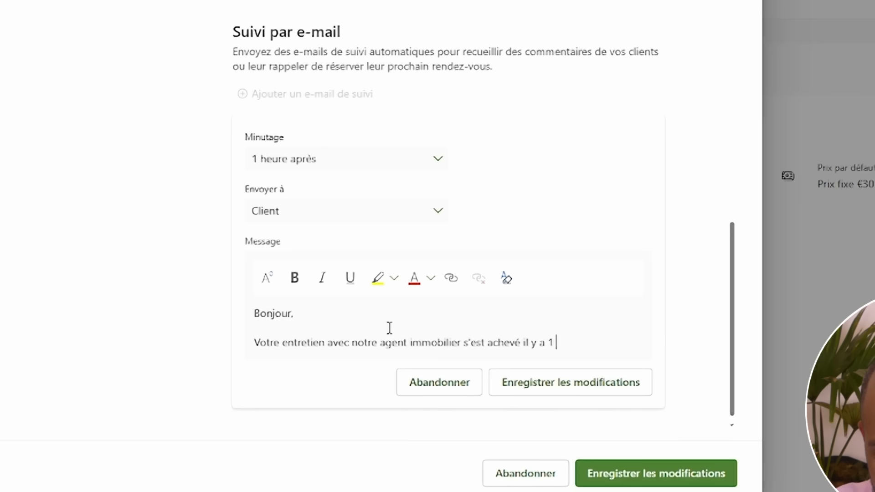
text(h.)
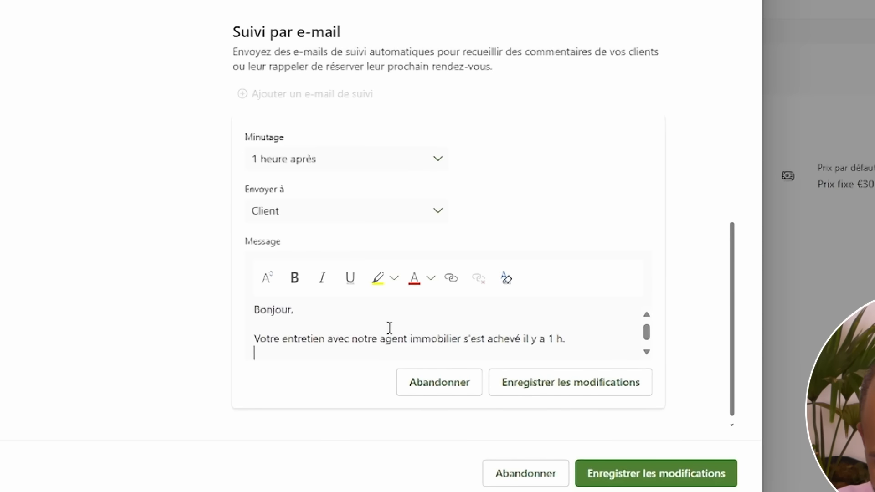
key(Return)
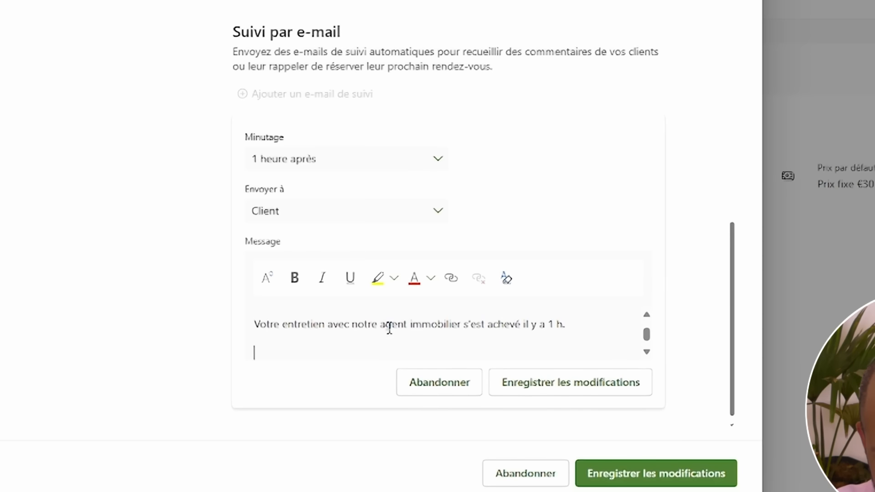
text(d)
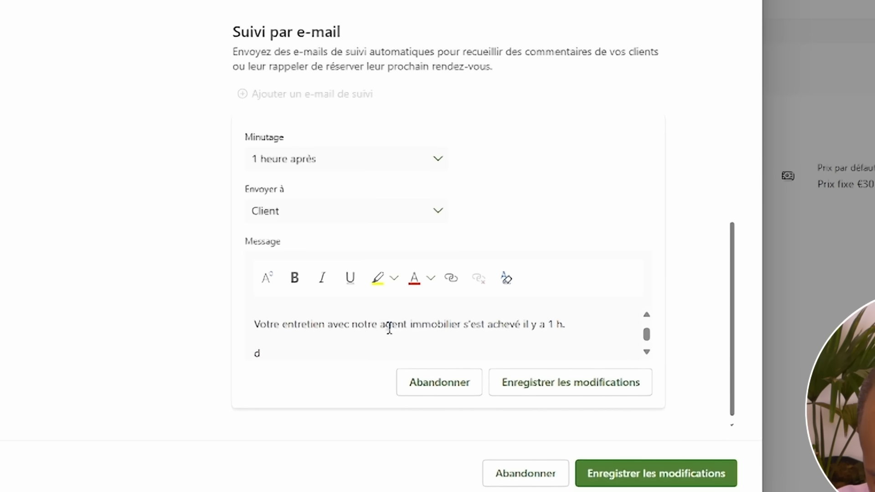
text(ites)
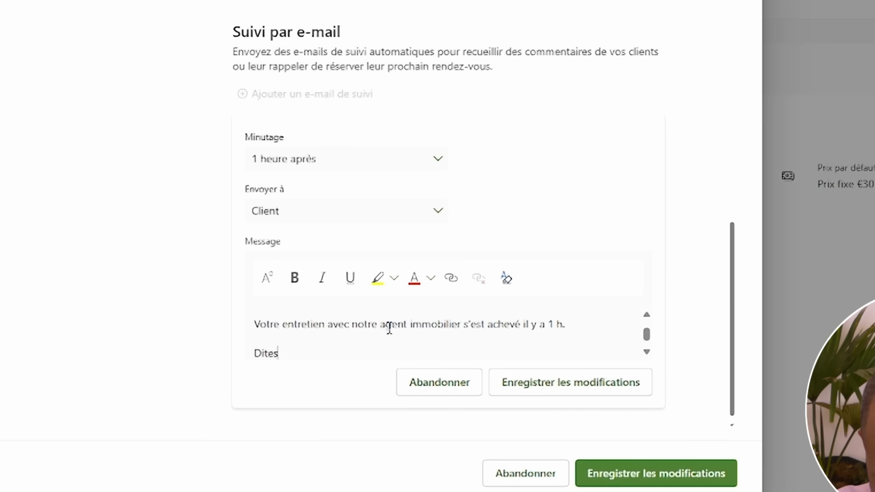
text(Dites-nous ce que vous en pensez )
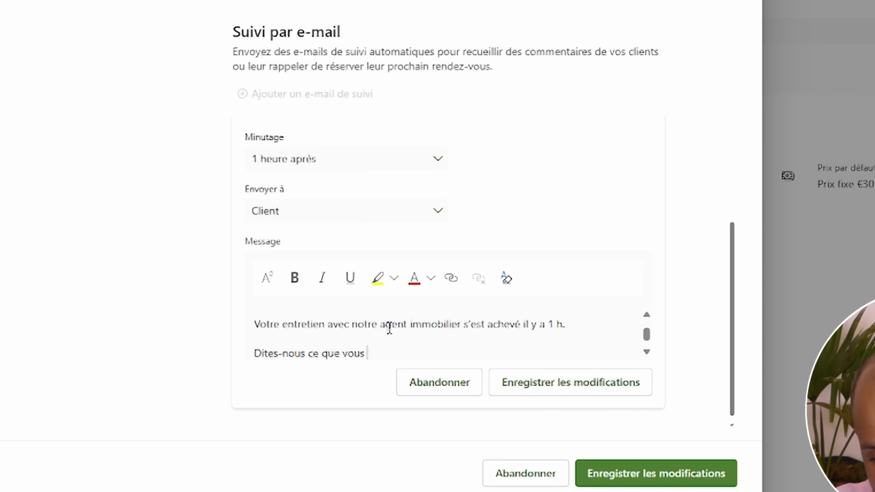
text(?)
key(Return)
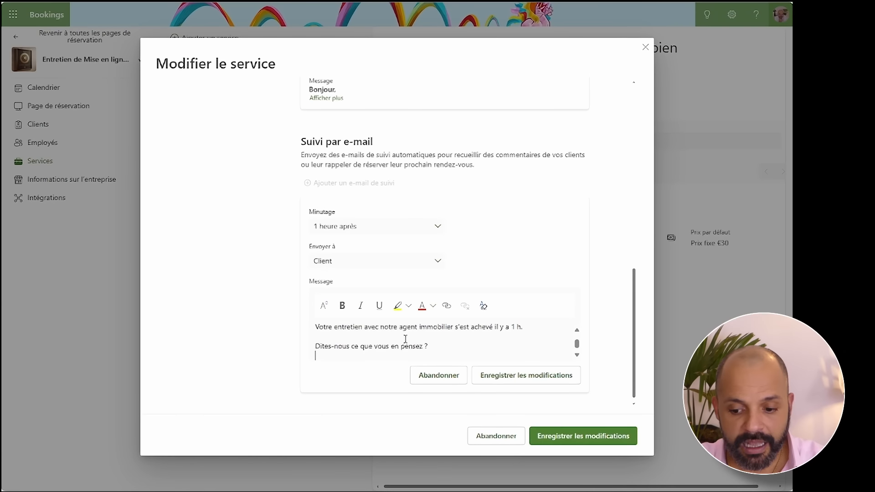
key(Return)
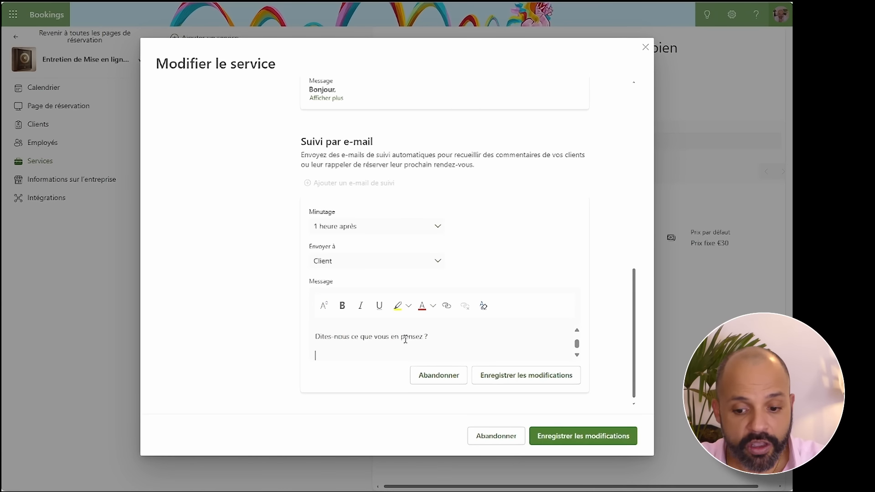
click(446, 309)
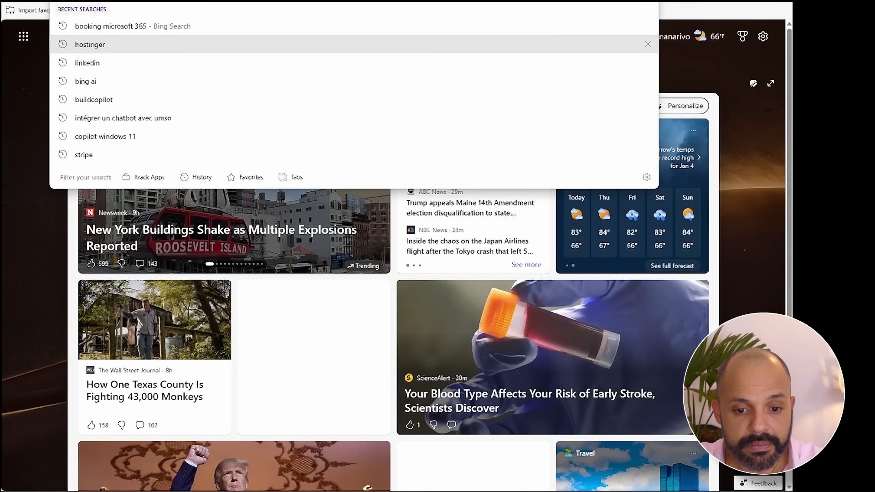
- In Microsoft Forms, make a copy of the 'Evaluation d'un entretien Expert' form
text(forms)
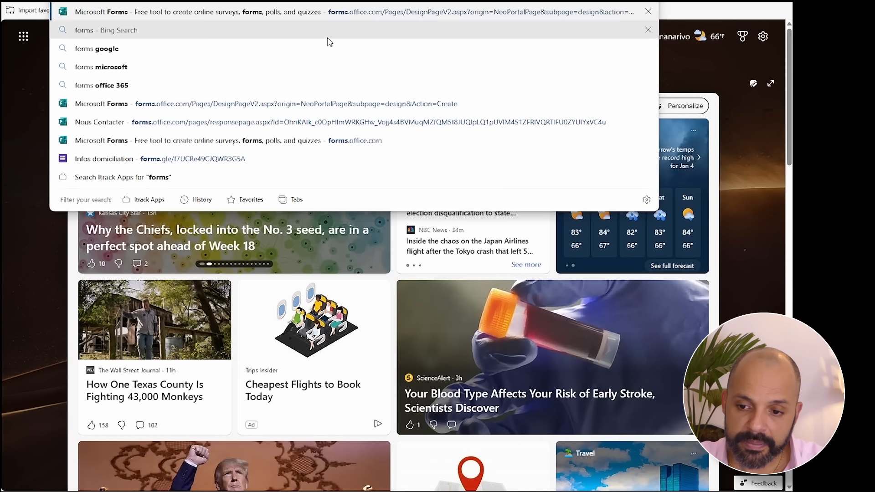
click(223, 14)
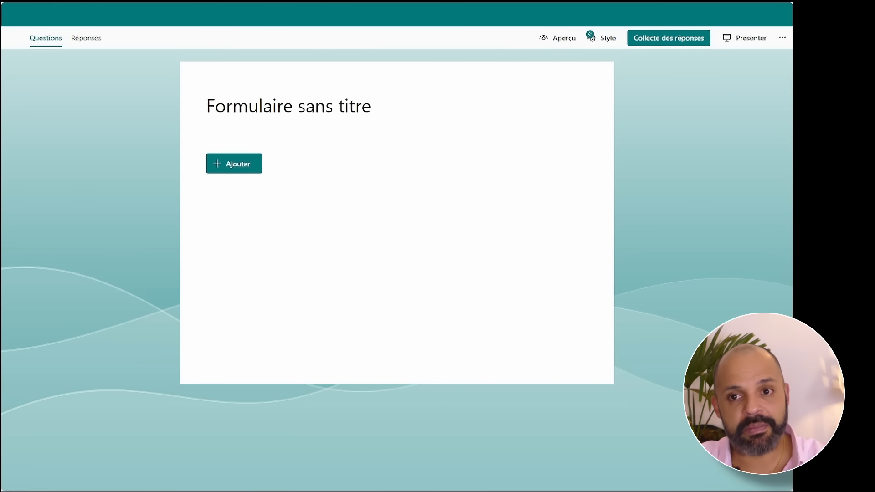
click(41, 16)
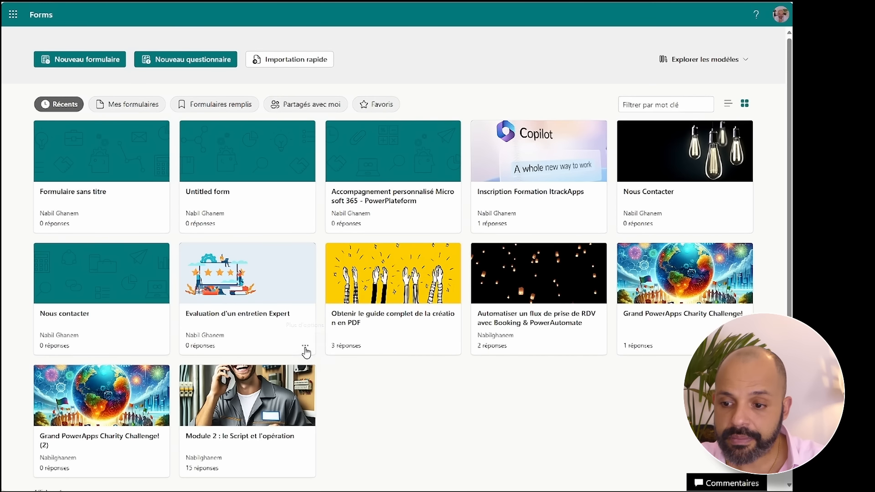
click(305, 346)
click(340, 385)
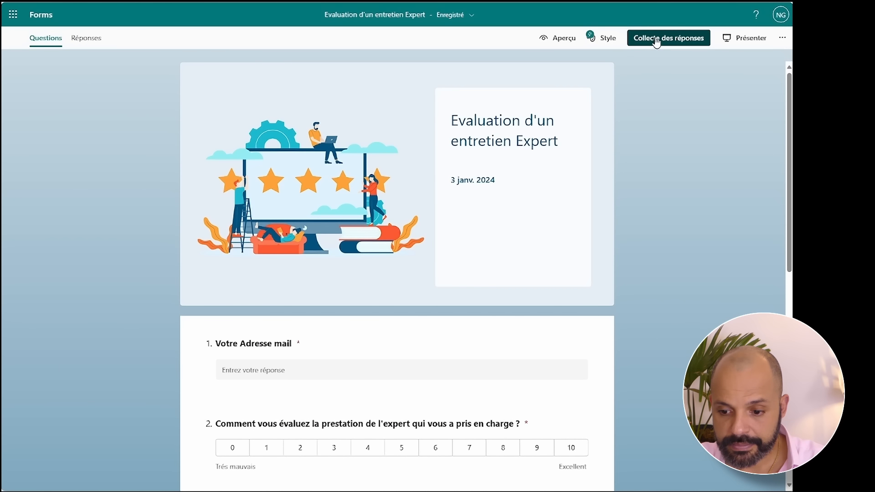
- Shorten the survey's response link and copy it
click(656, 38)
click(408, 176)
click(572, 161)
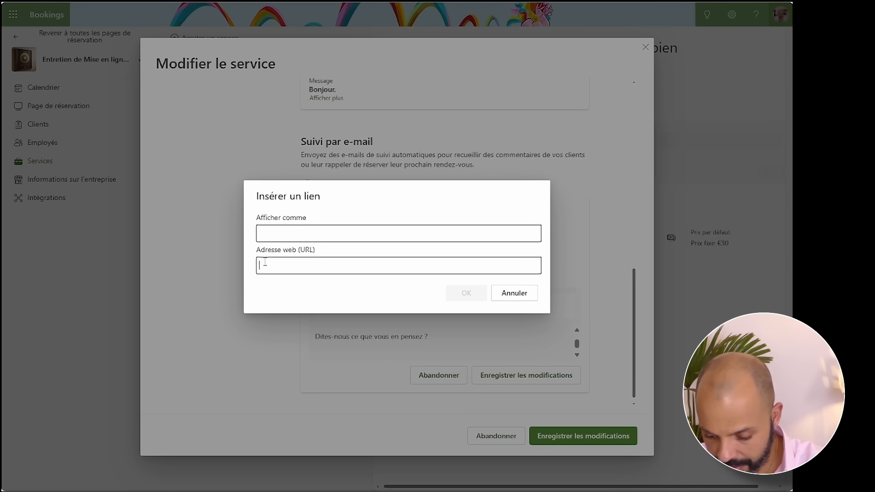
- Insert the survey link labelled 'Evaluation de votre échange de mise en ligne de votre bien'
text(https://forms.office.com/r/2buEUdturd)
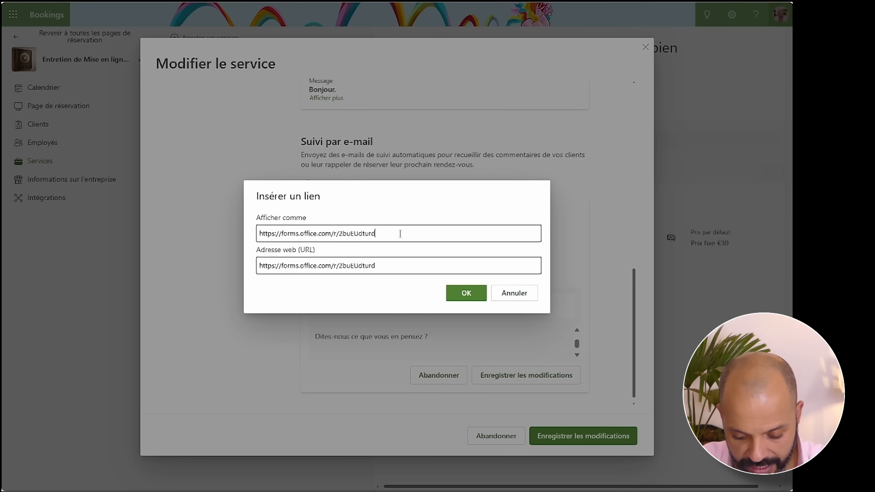
drag(400, 233, 257, 233)
key(BackSpace)
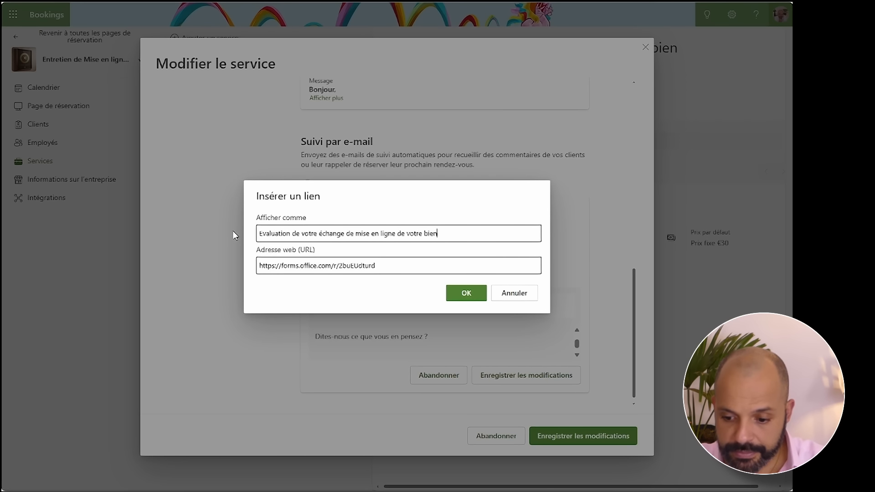
click(466, 293)
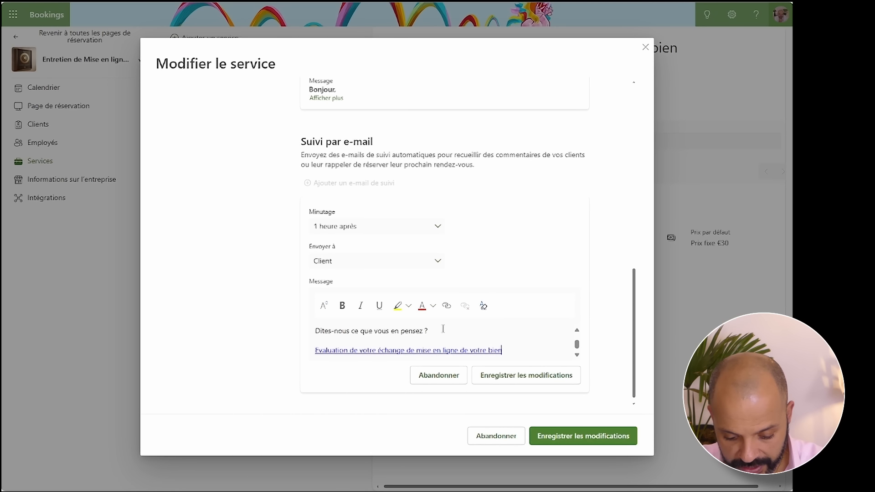
- Add a closing line below the link and save the follow-up email and service
key(Return)
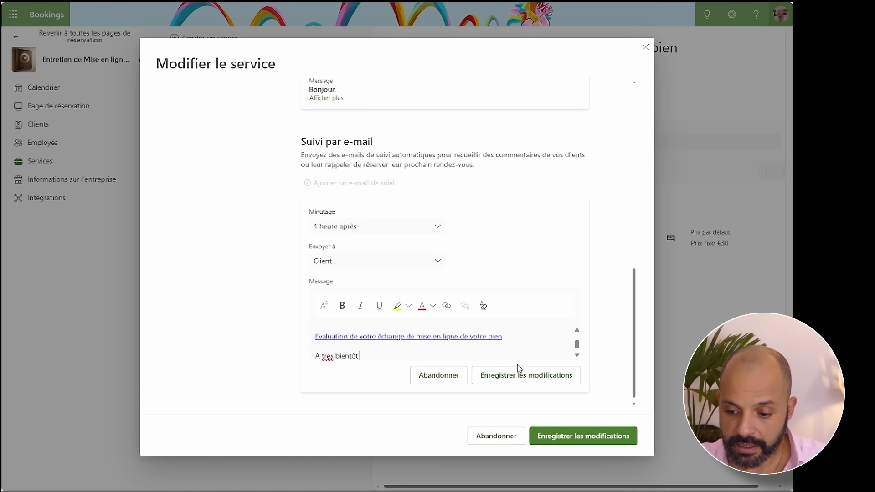
click(518, 377)
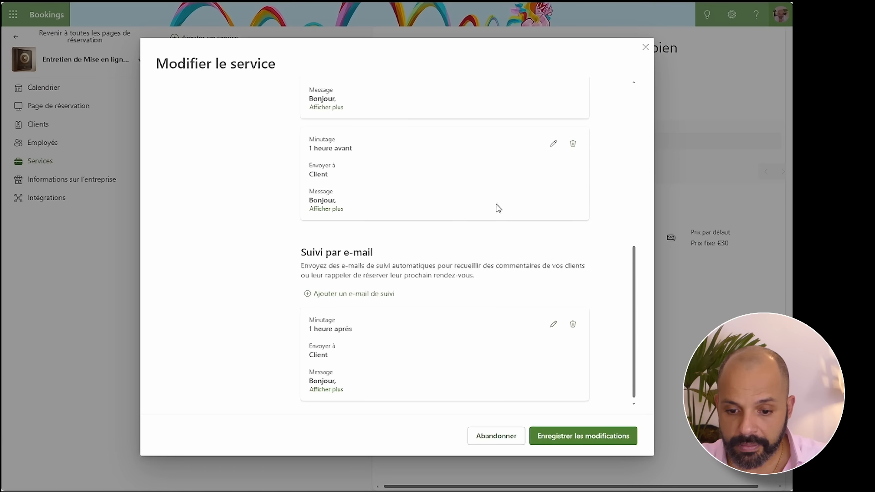
click(577, 436)
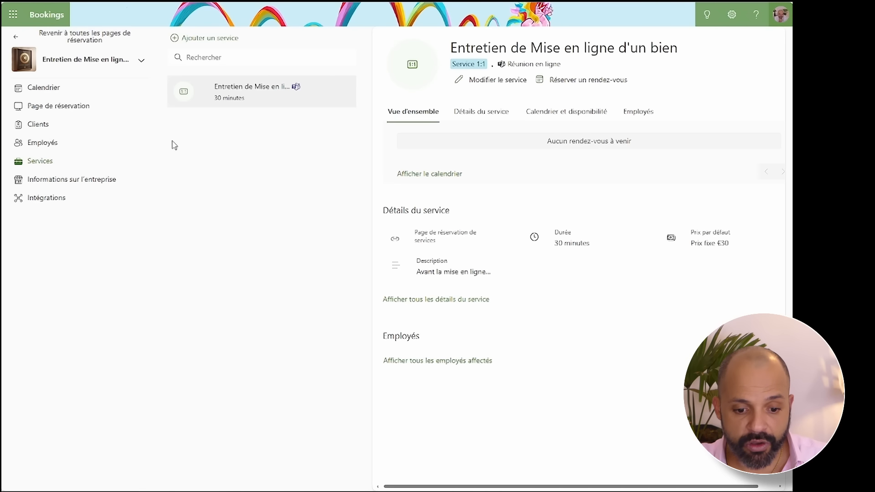
click(66, 182)
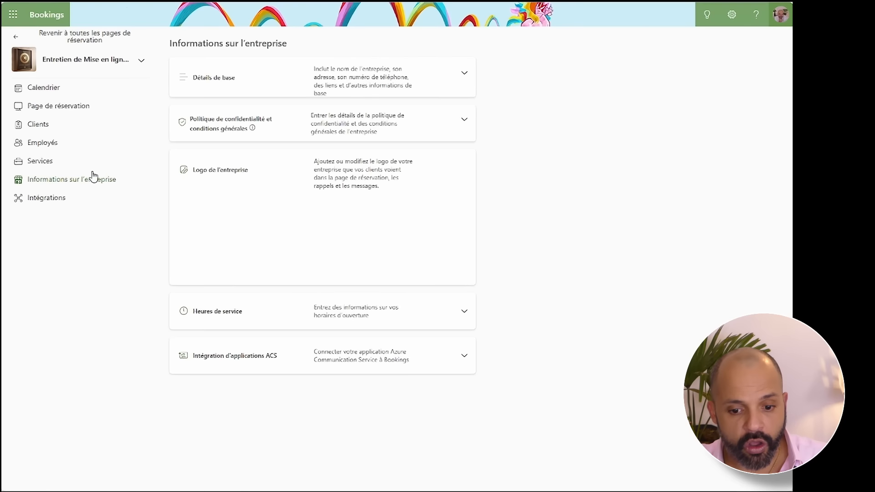
click(645, 102)
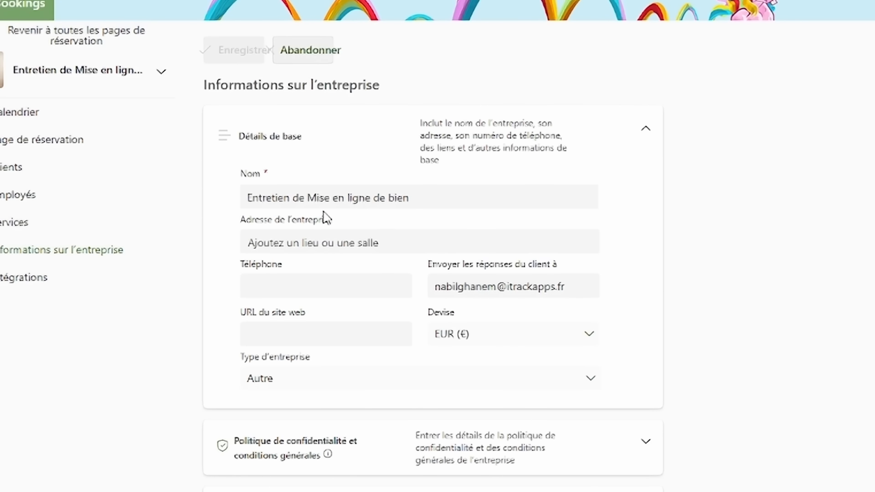
click(389, 243)
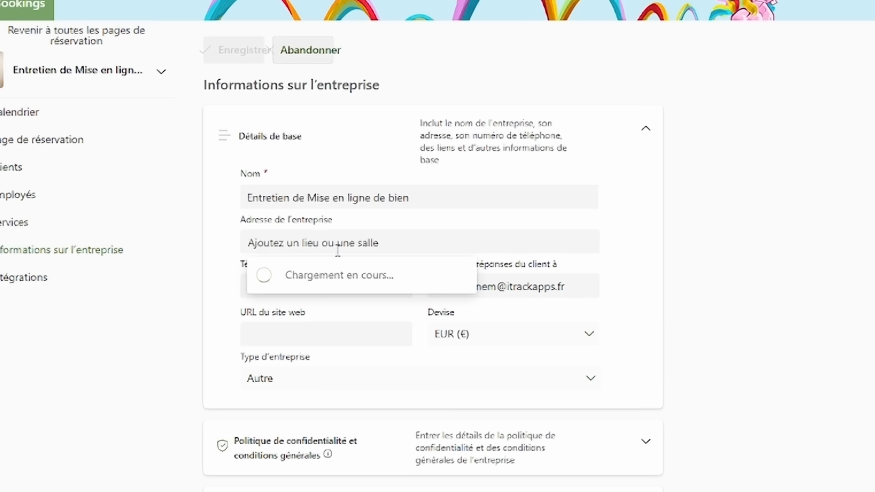
click(732, 264)
click(311, 280)
click(282, 333)
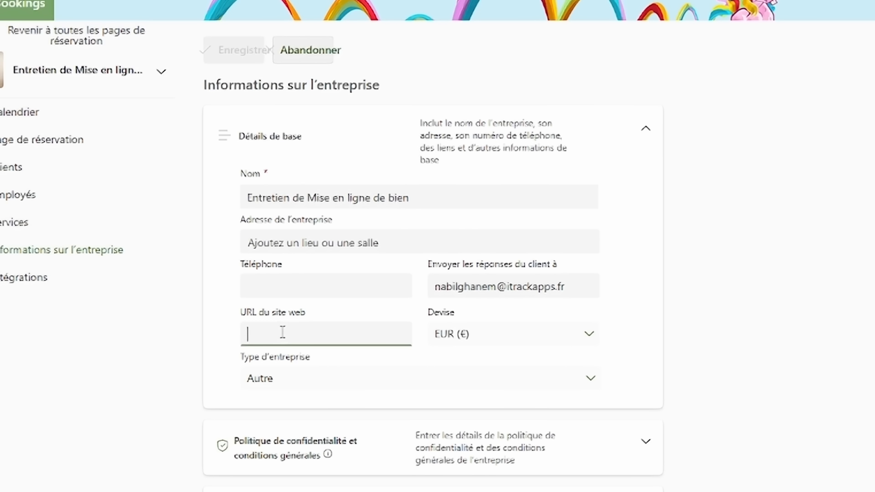
text(www)
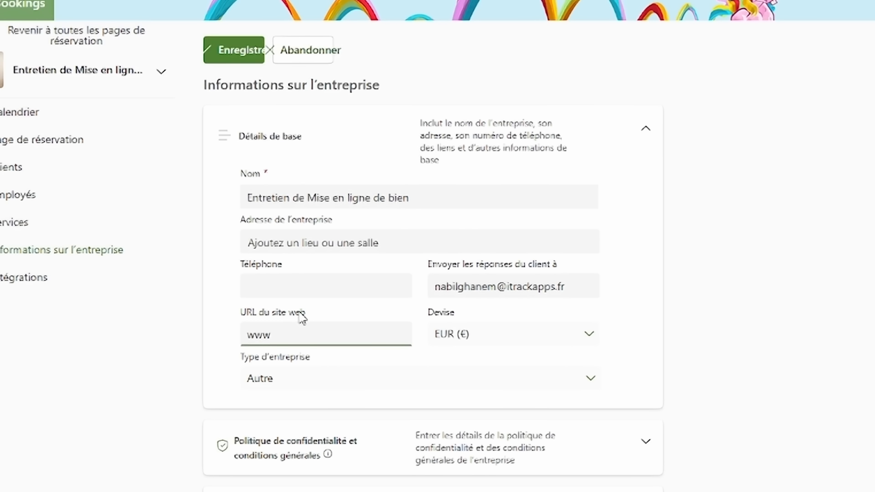
text(.itrackapps.fr)
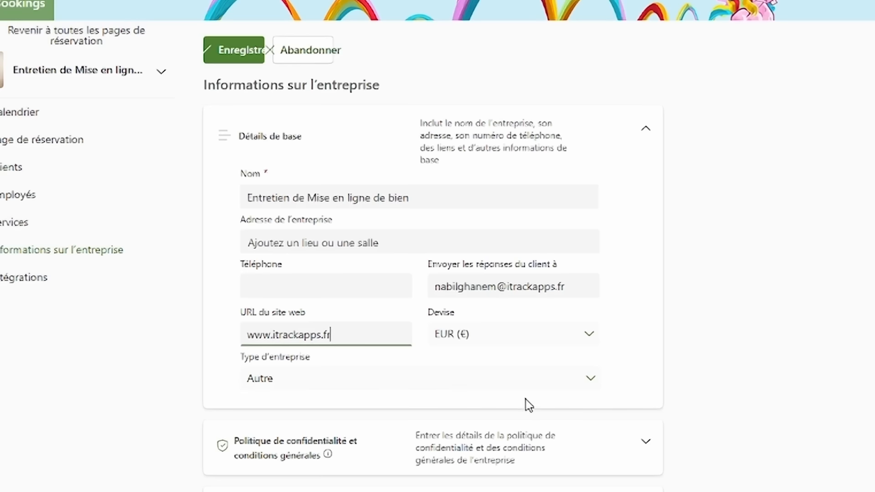
- Save the business details and return to the list of all booking pages
scroll(575, 398, down, 3)
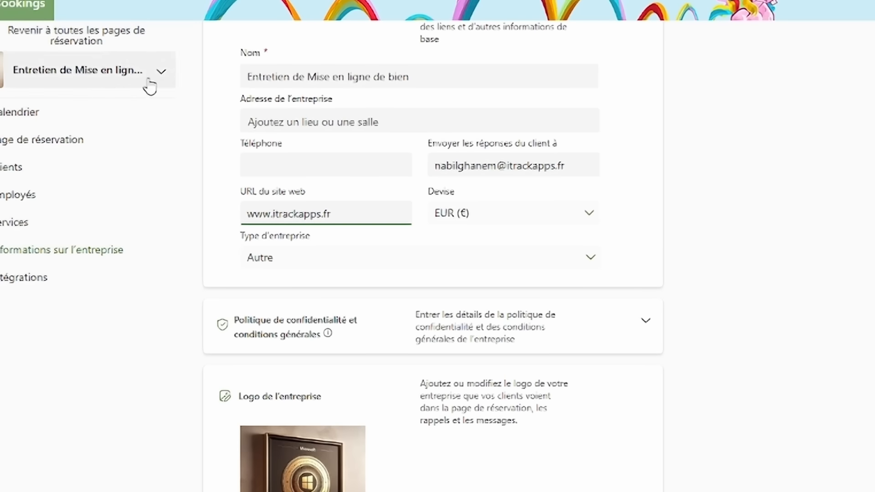
scroll(823, 314, up, 3)
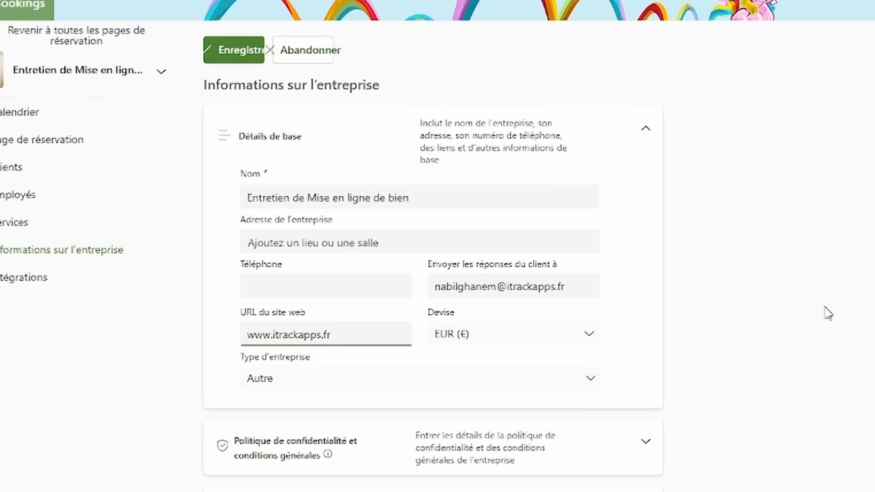
scroll(827, 312, down, 3)
scroll(765, 337, up, 3)
click(222, 55)
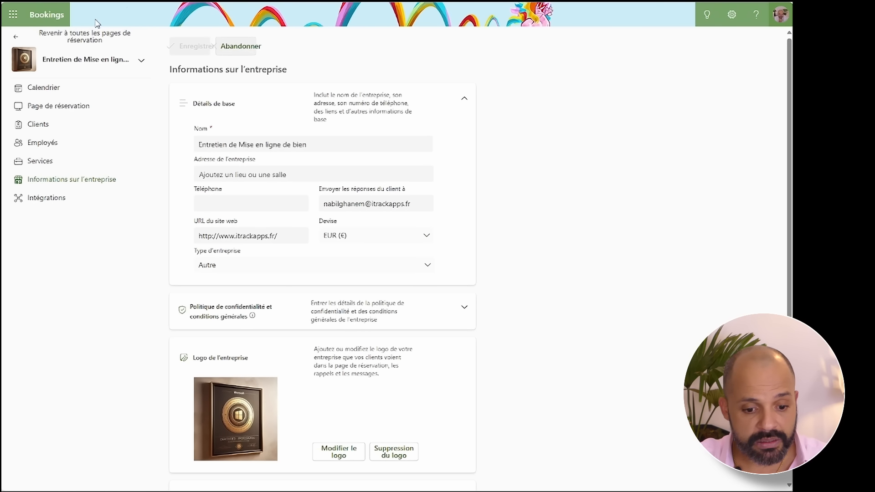
click(54, 92)
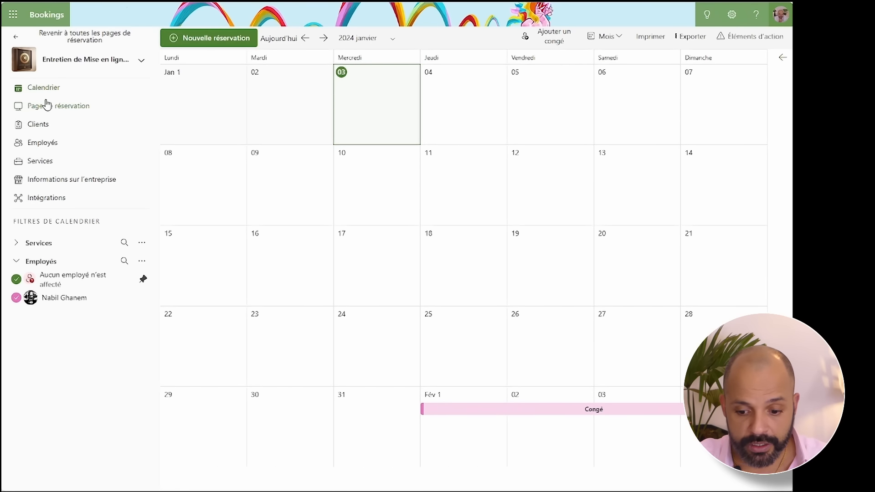
click(29, 37)
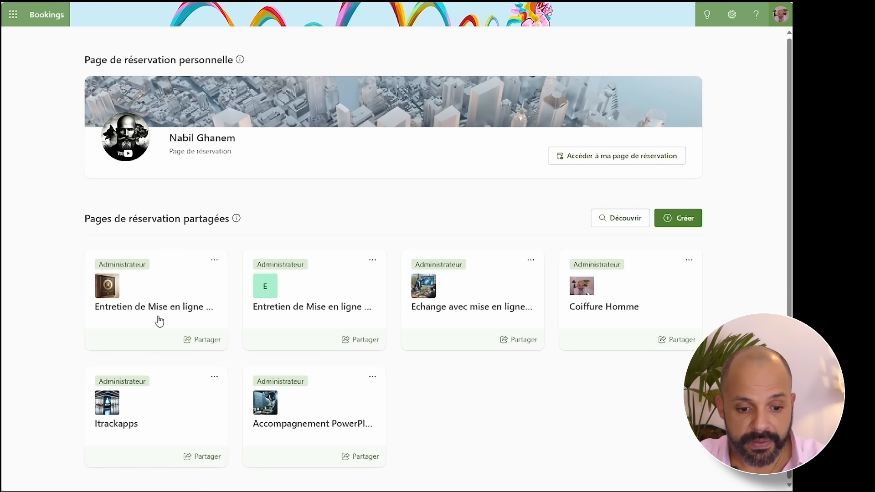
click(157, 323)
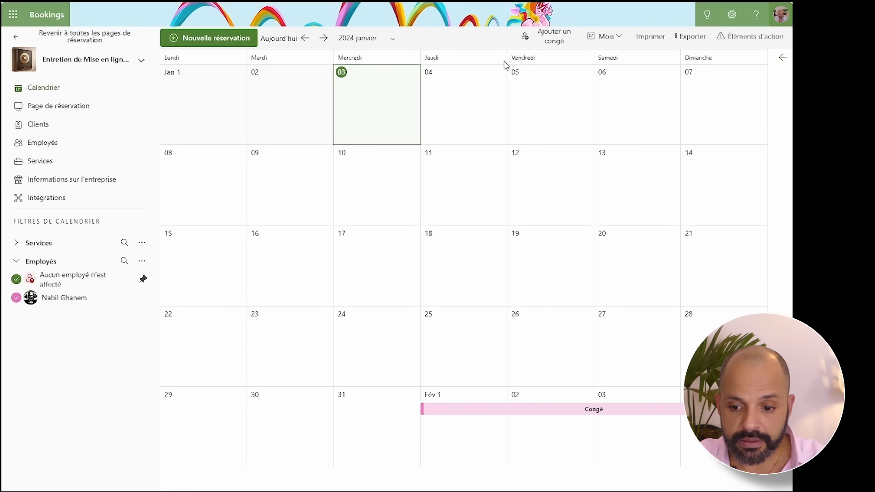
click(61, 201)
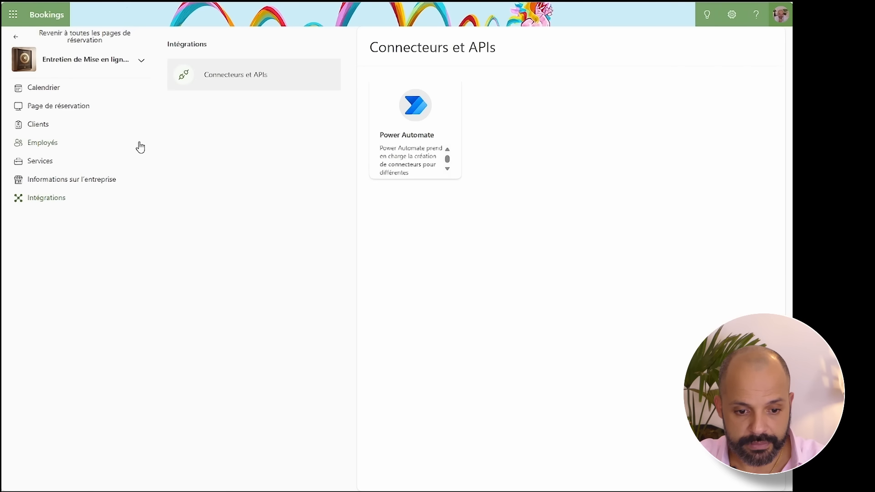
click(53, 182)
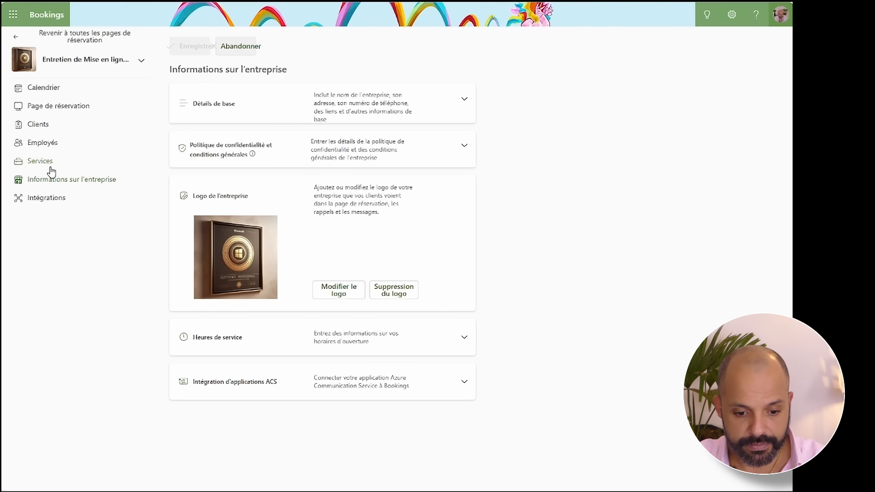
click(57, 90)
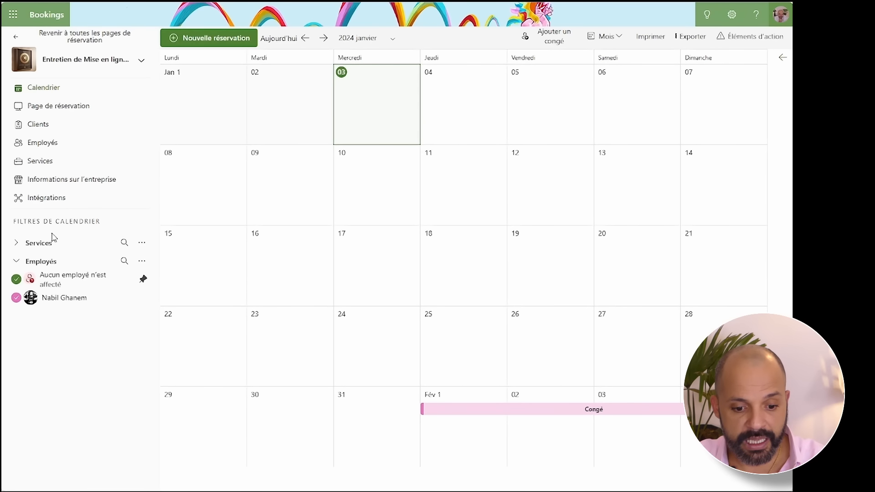
click(17, 279)
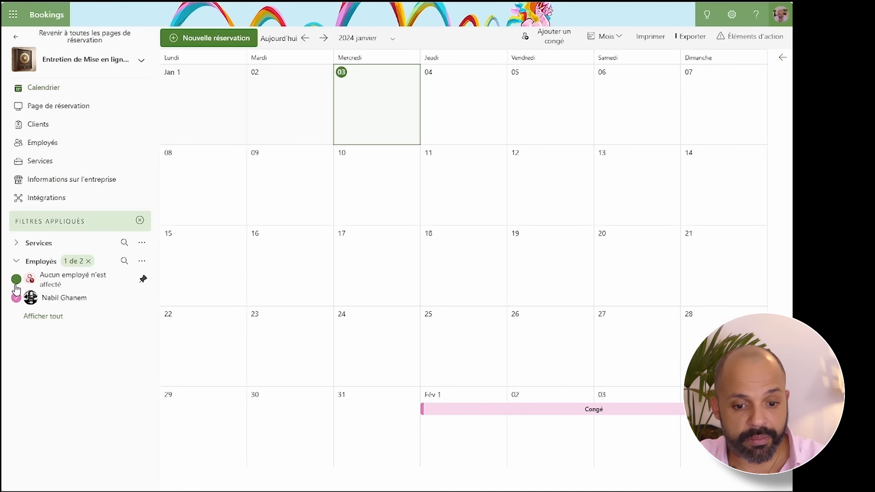
click(19, 249)
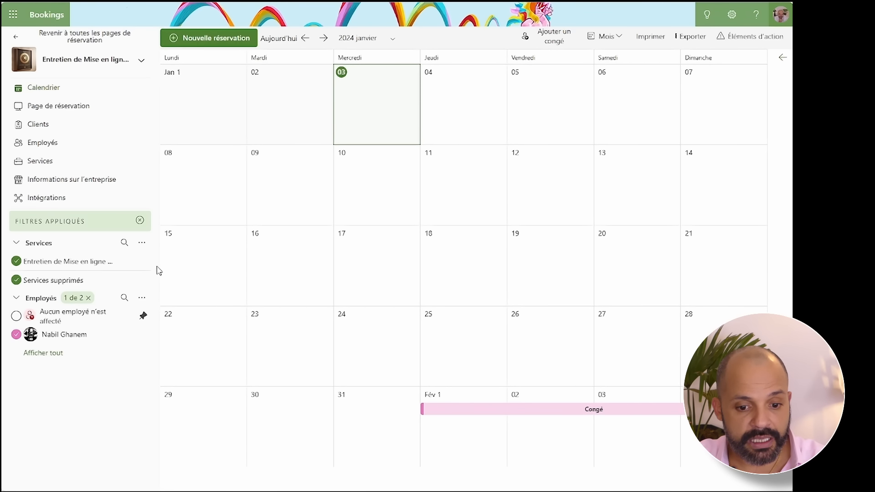
click(136, 63)
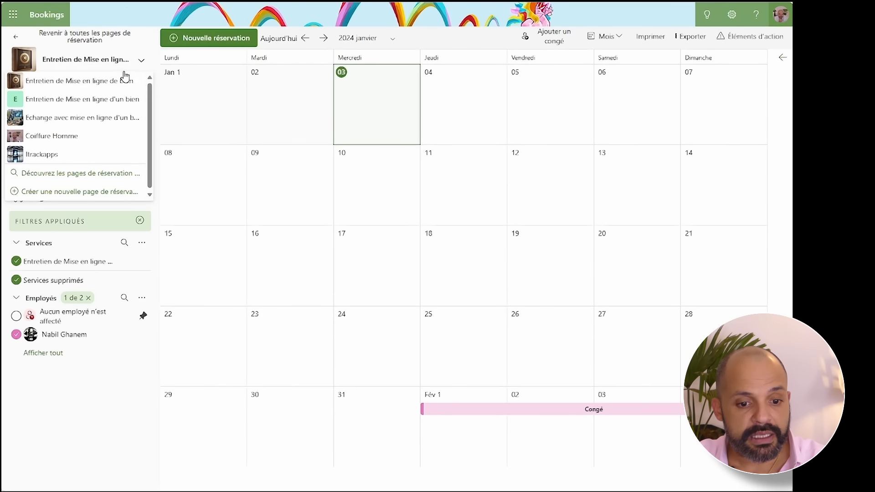
click(119, 84)
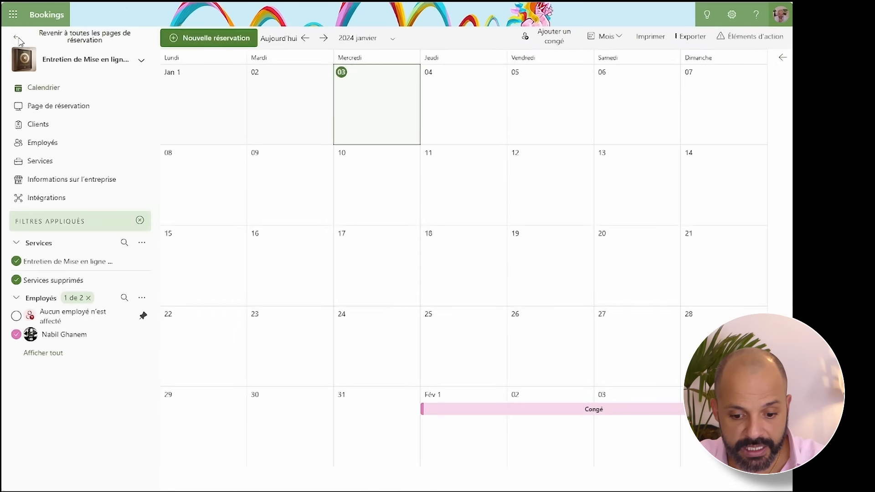
click(19, 39)
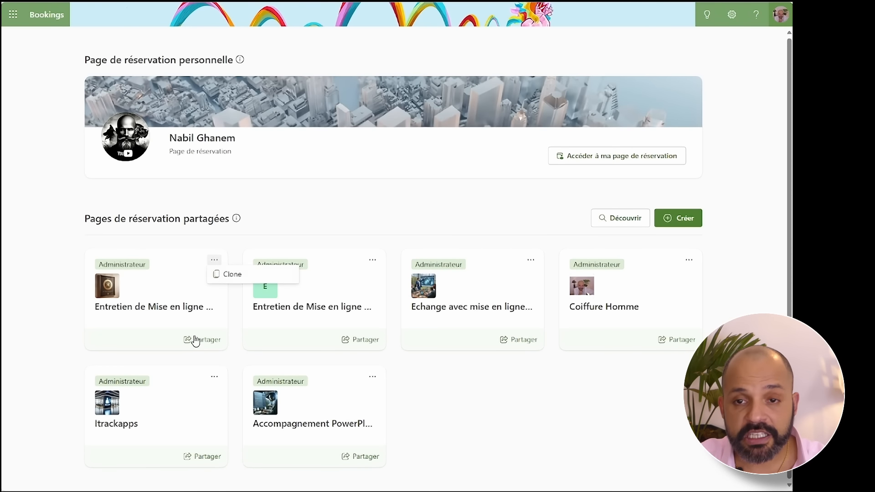
- Copy the first booking page's public link and then its embed link code
click(198, 340)
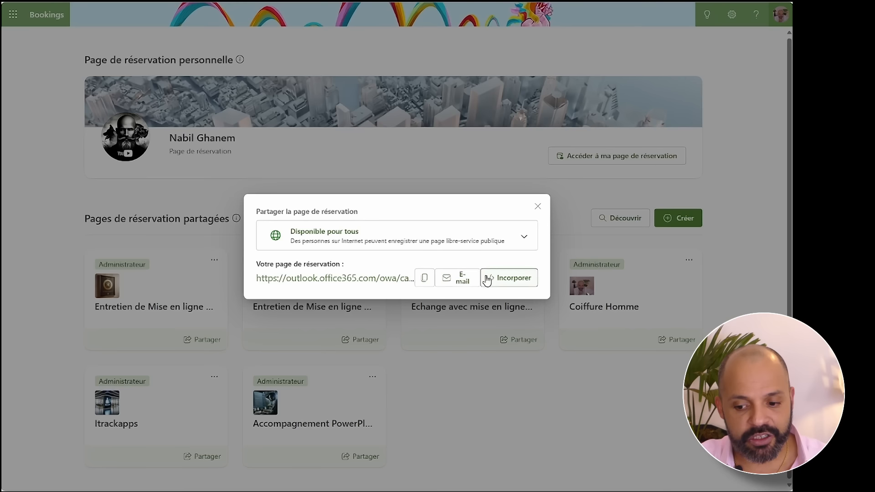
click(465, 282)
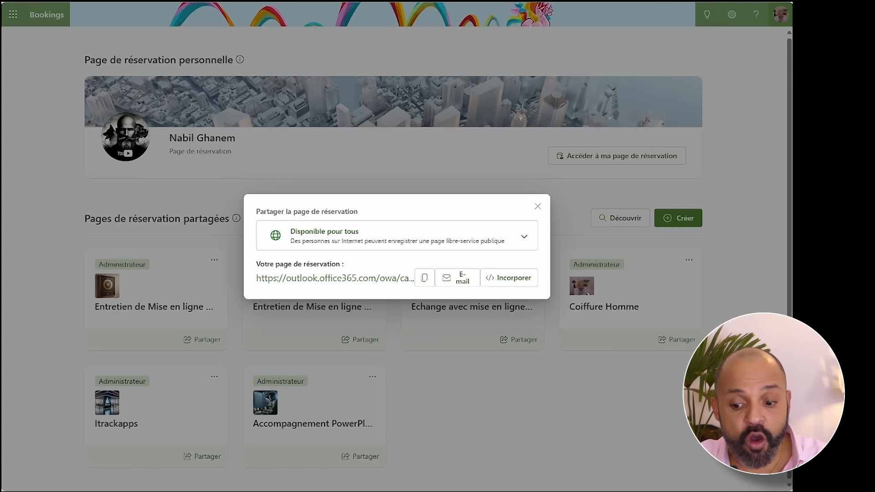
click(425, 280)
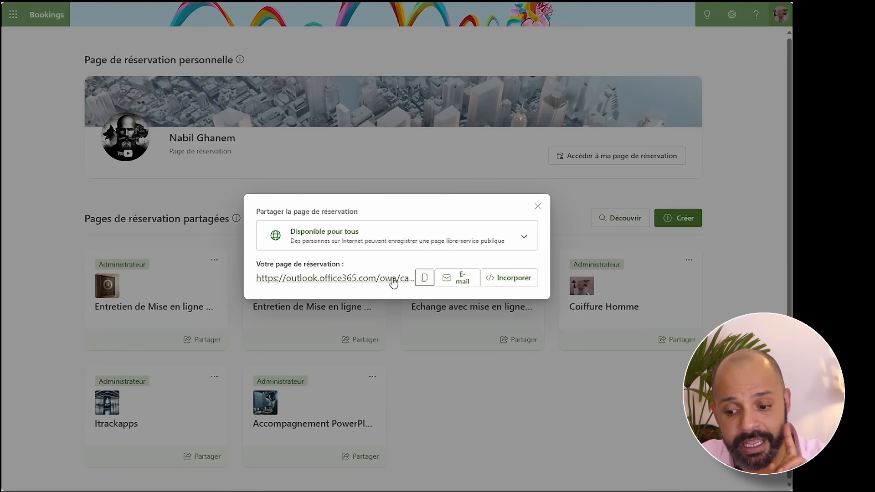
click(502, 284)
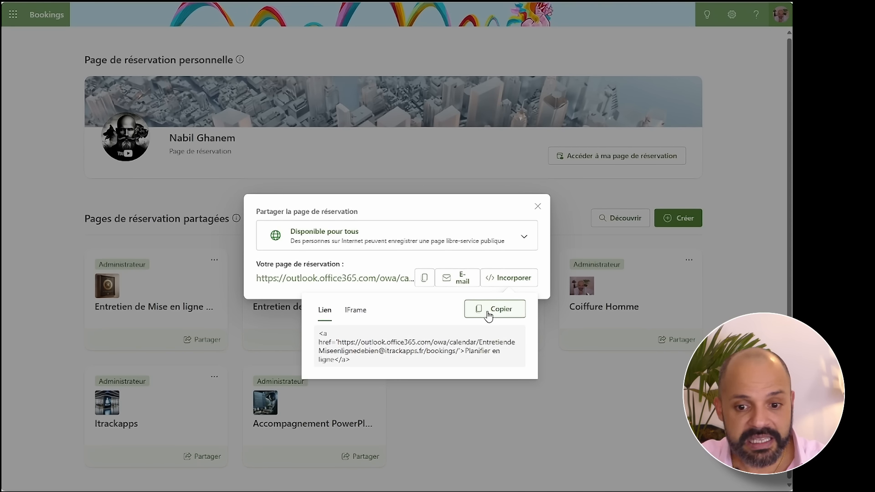
click(488, 313)
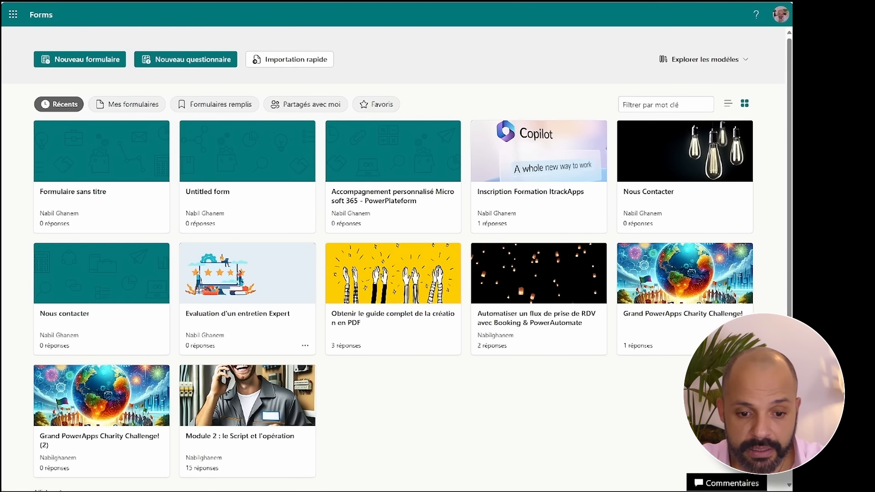
- Open the Umso app and start editing the itrackapps.fr site
click(255, 2)
text(um)
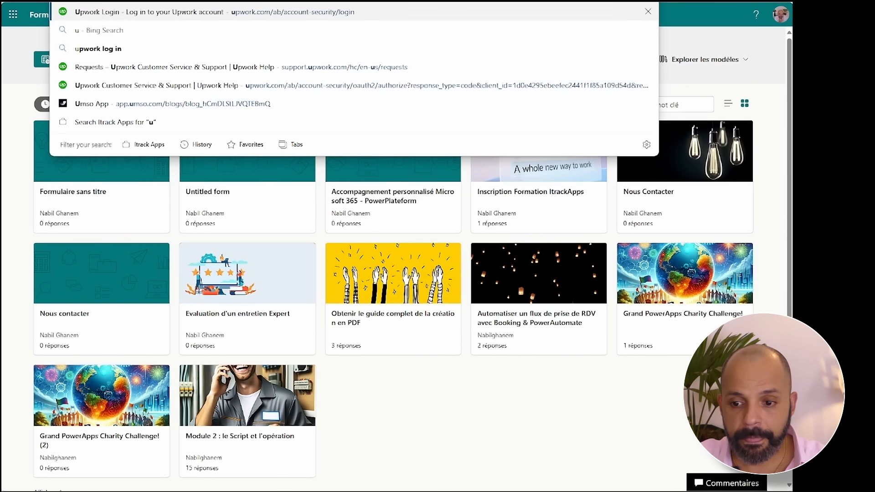
click(73, 109)
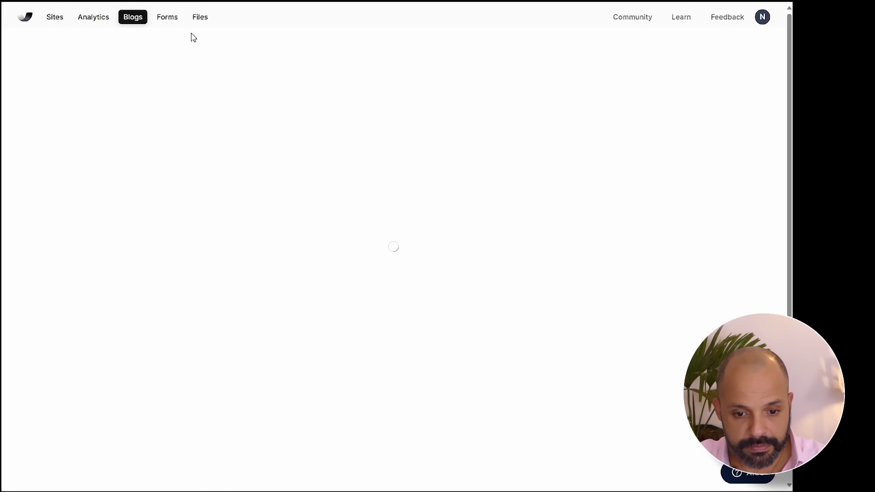
click(54, 18)
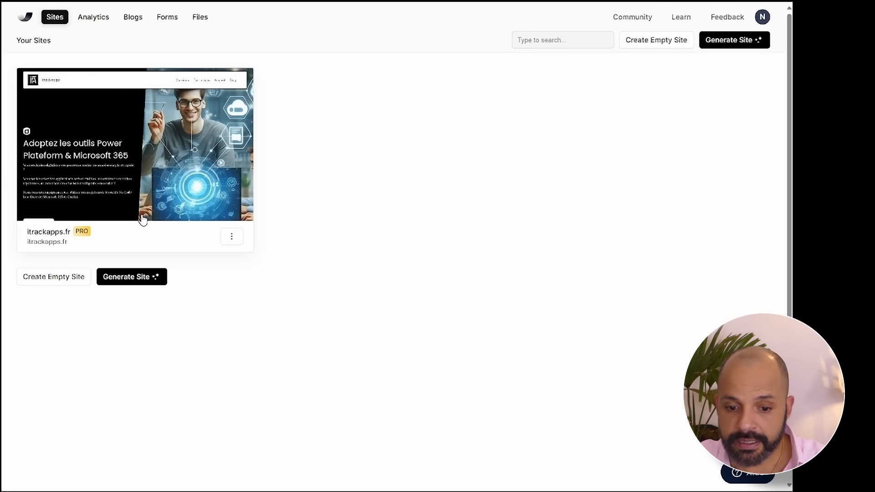
click(142, 220)
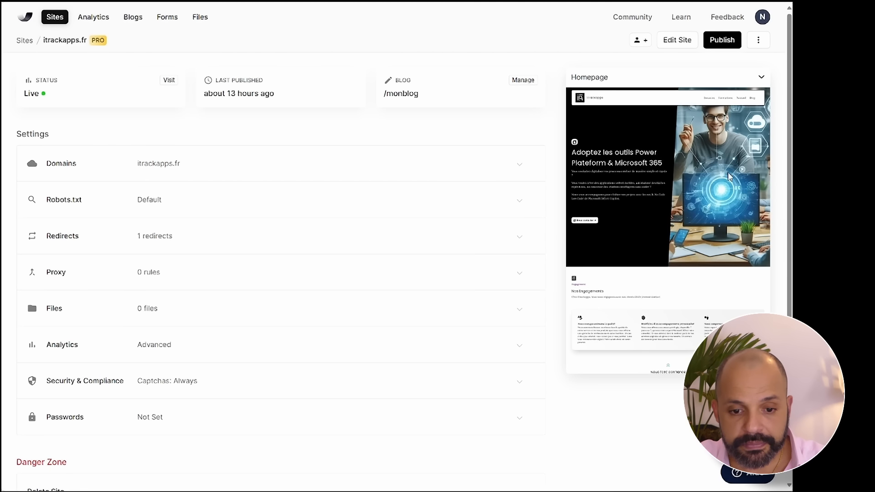
click(678, 44)
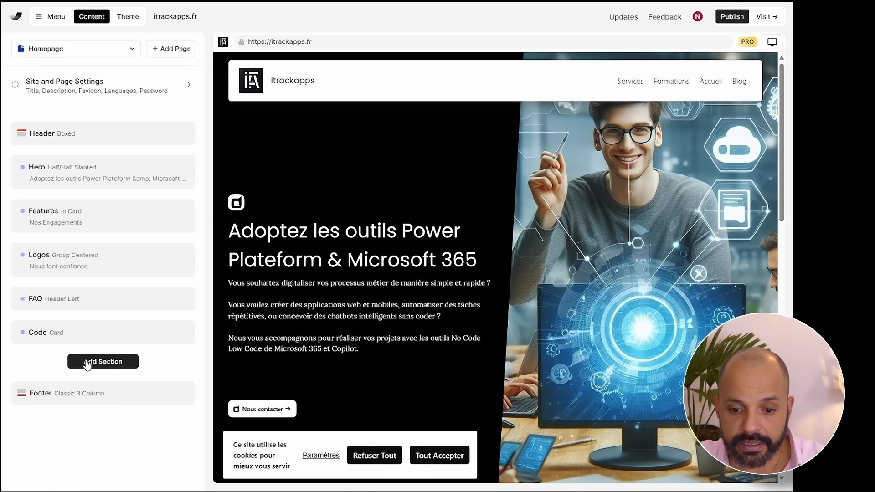
- Add a Code Card section and replace its sample code with the pasted Planifier en ligne booking link
click(91, 362)
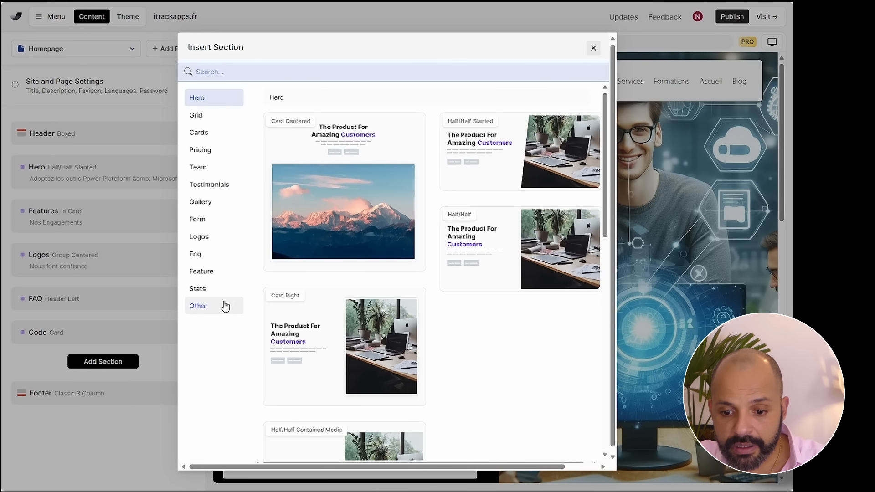
click(224, 306)
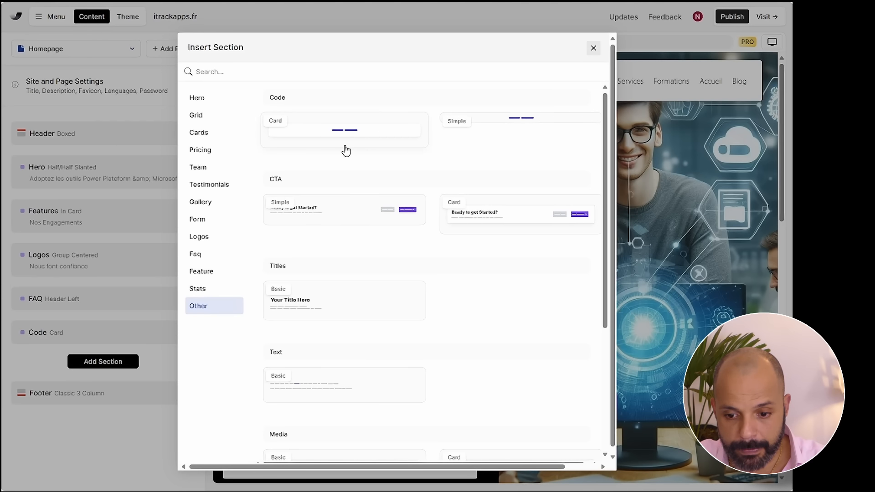
click(347, 141)
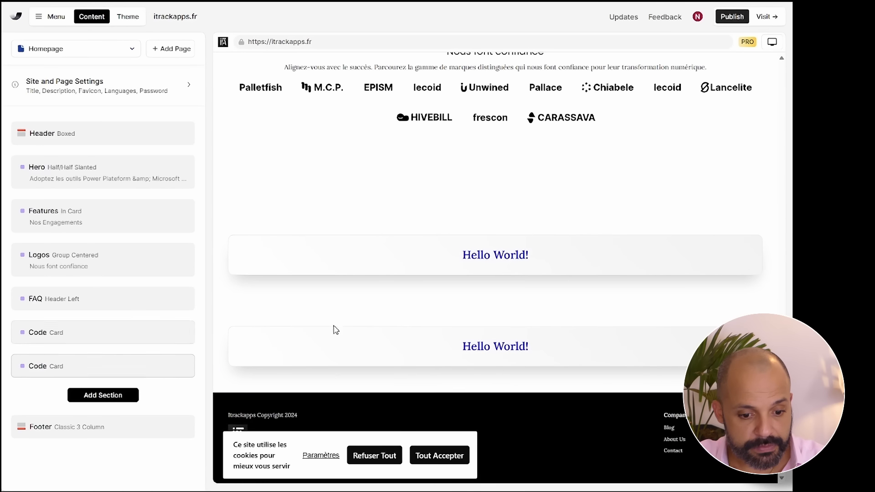
click(454, 342)
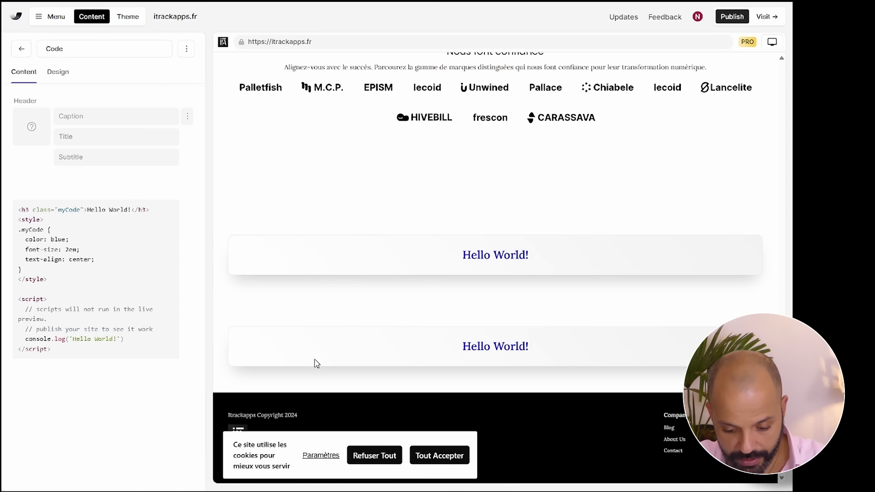
drag(20, 209, 112, 366)
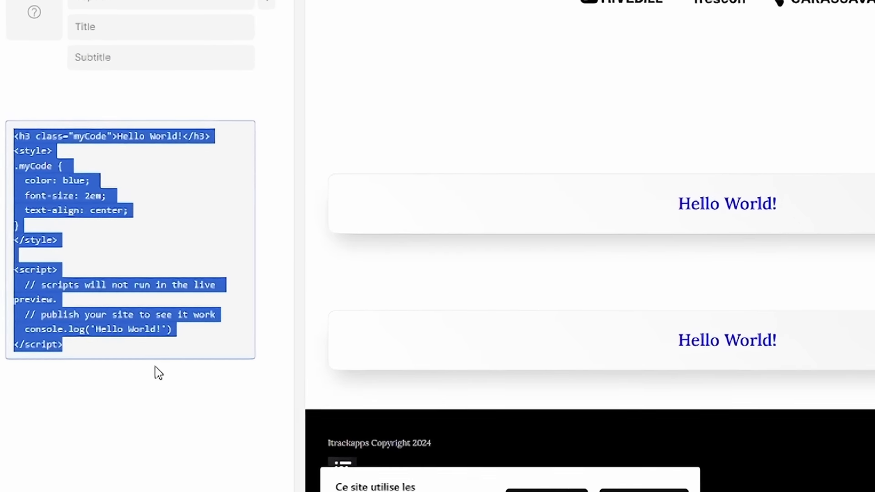
key(ctrl+v)
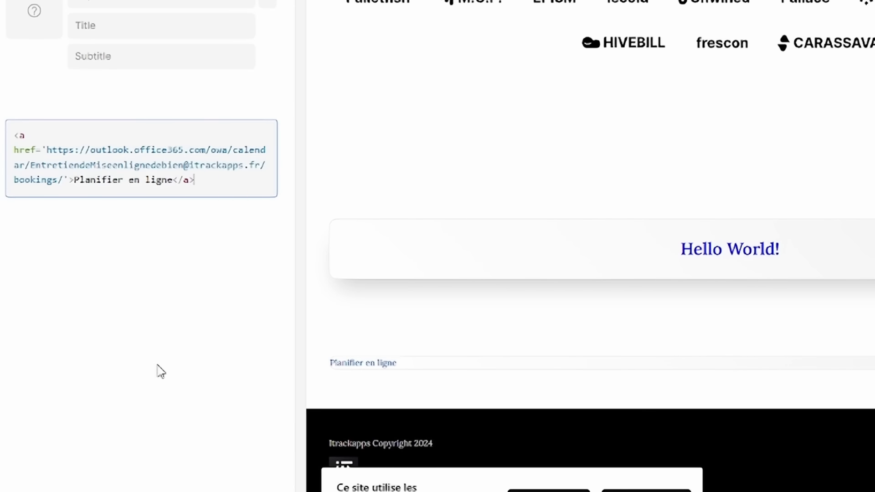
click(230, 258)
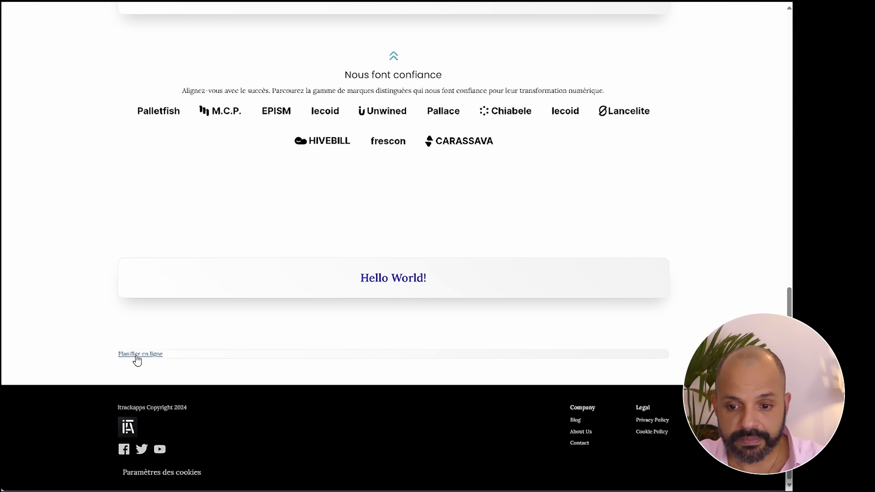
- Open the booking page via Planifier en ligne and pick 4 January, a staff member and 16:40
click(136, 355)
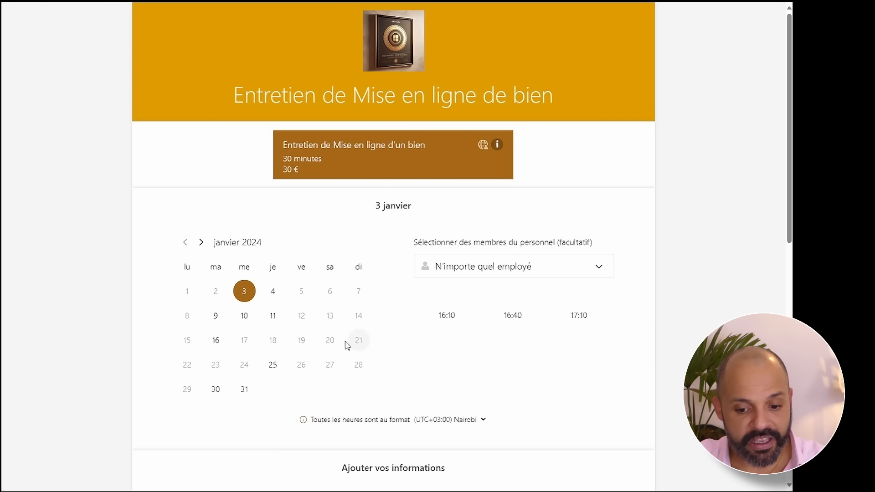
click(273, 294)
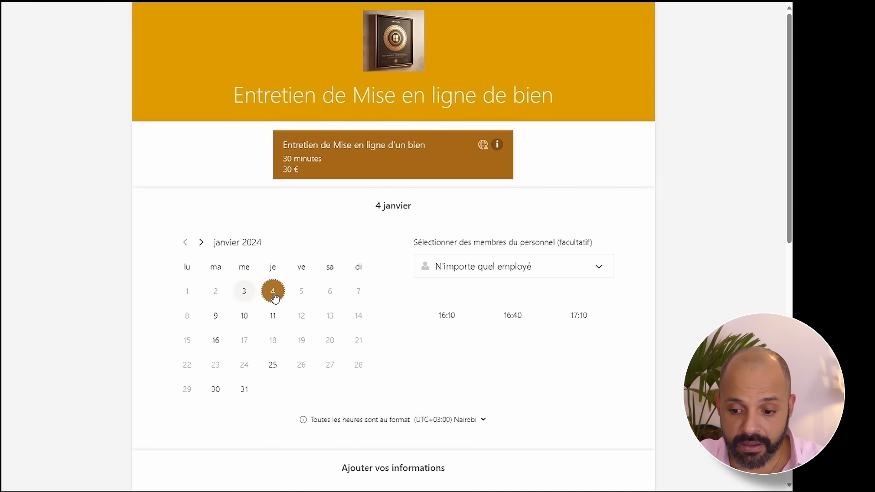
click(477, 269)
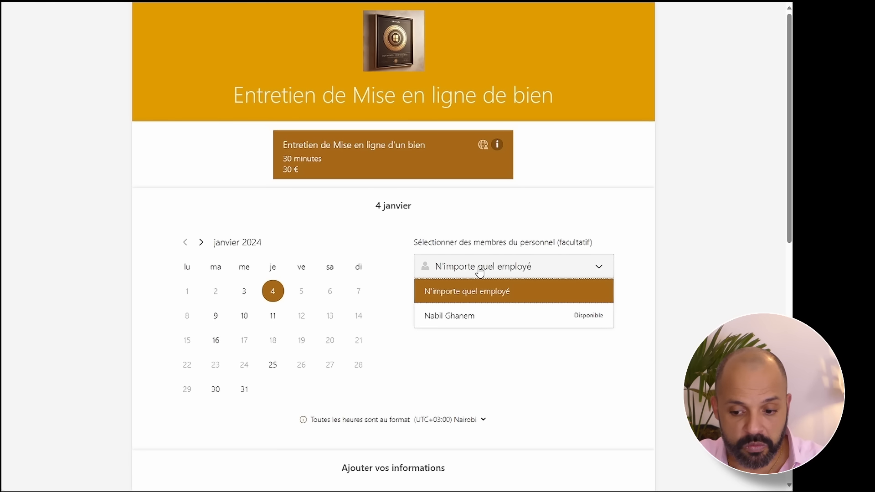
click(474, 313)
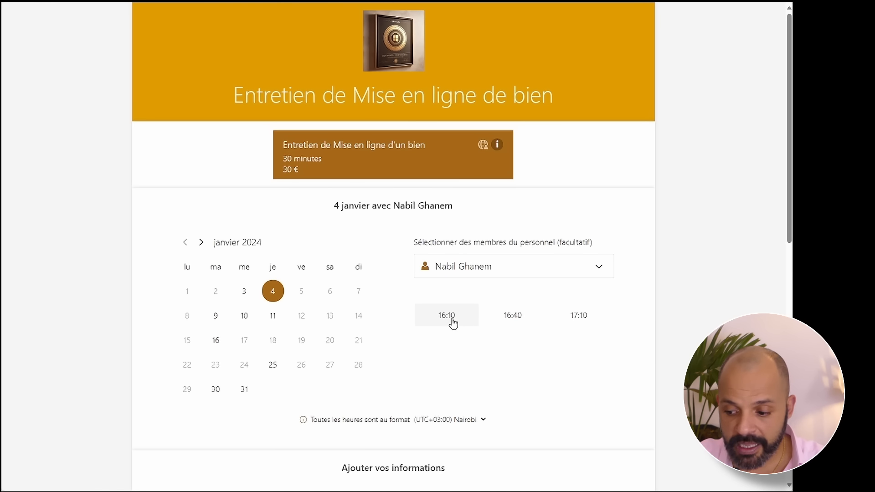
click(510, 324)
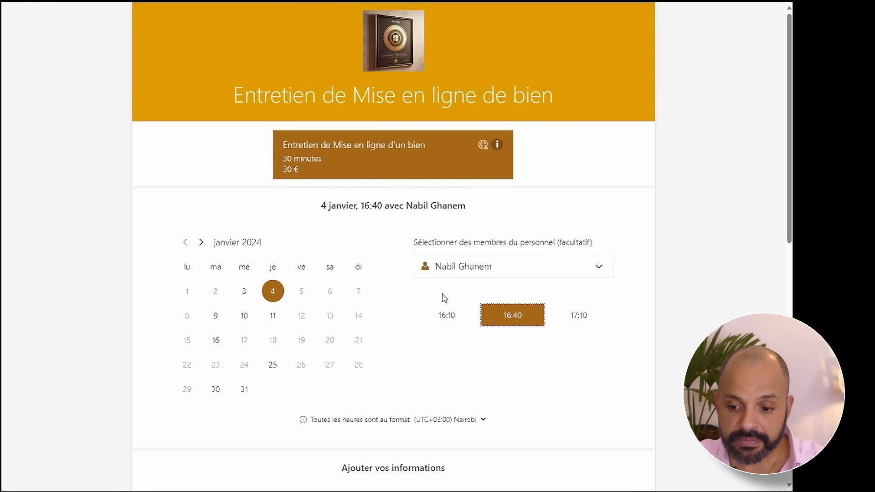
- Switch the displayed time zone to Cairo (UTC+02:00)
scroll(445, 298, down, 5)
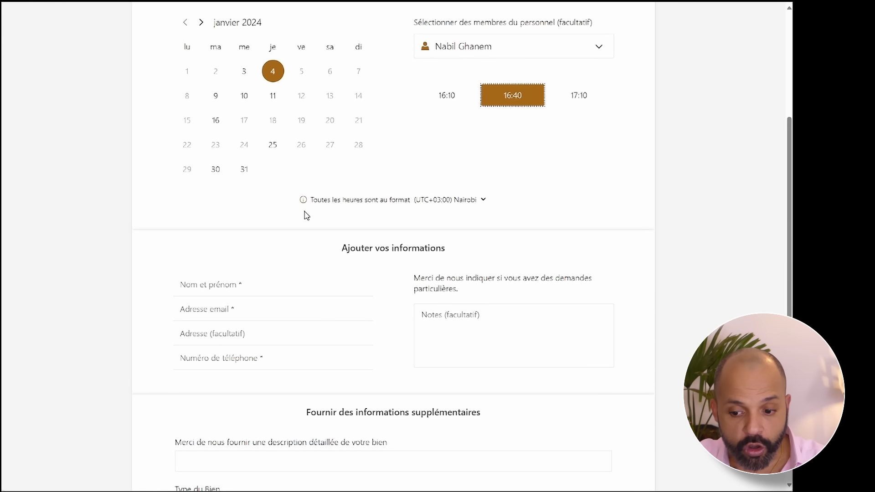
click(462, 202)
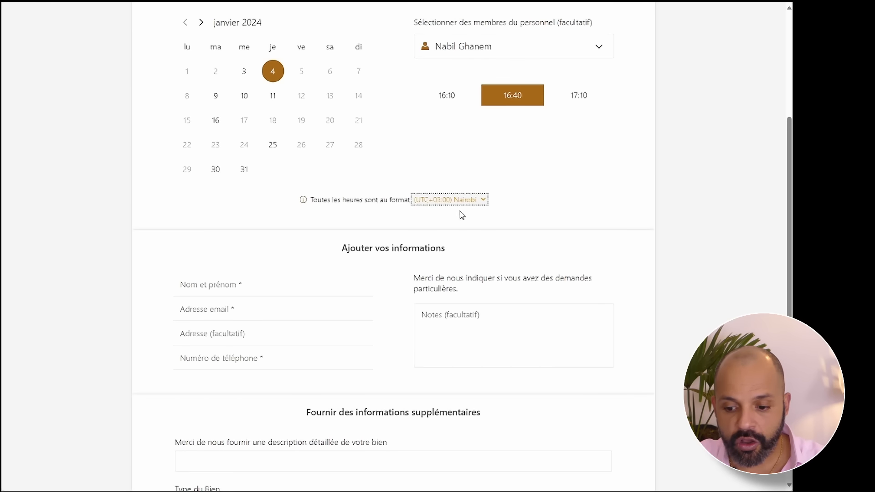
click(459, 243)
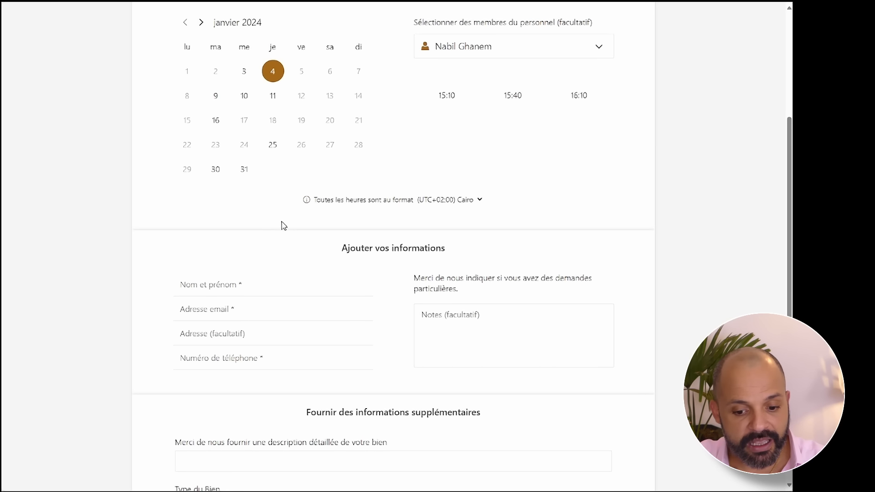
click(275, 288)
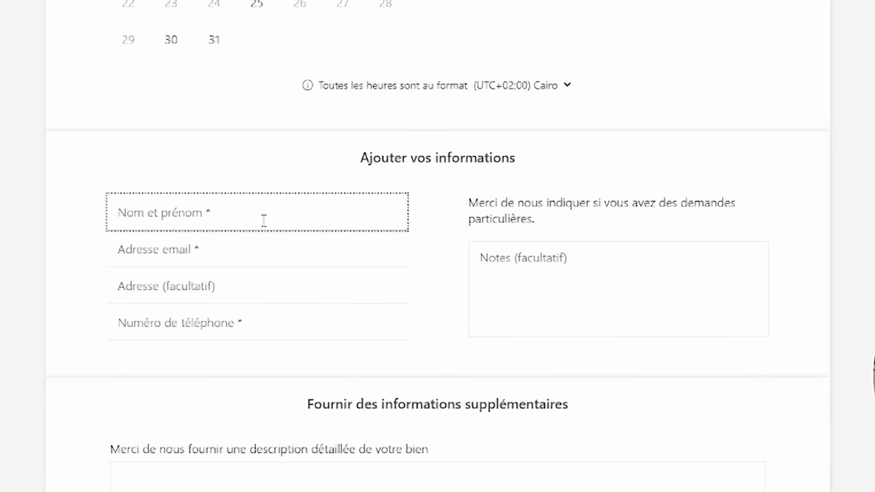
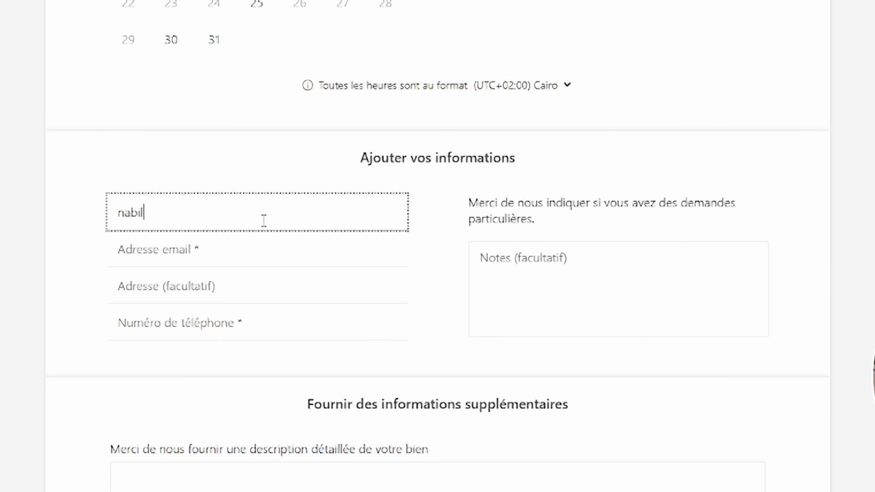
- Fill in the client's full name, e-mail address and phone number on the booking form
click(236, 246)
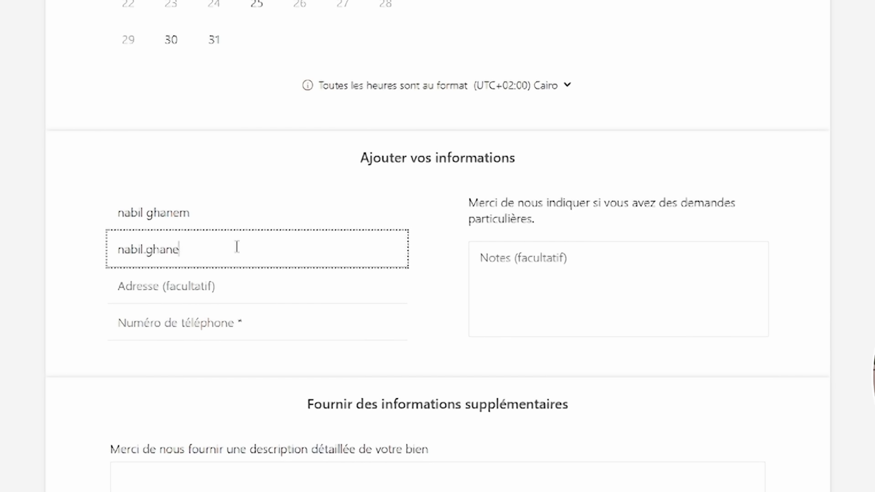
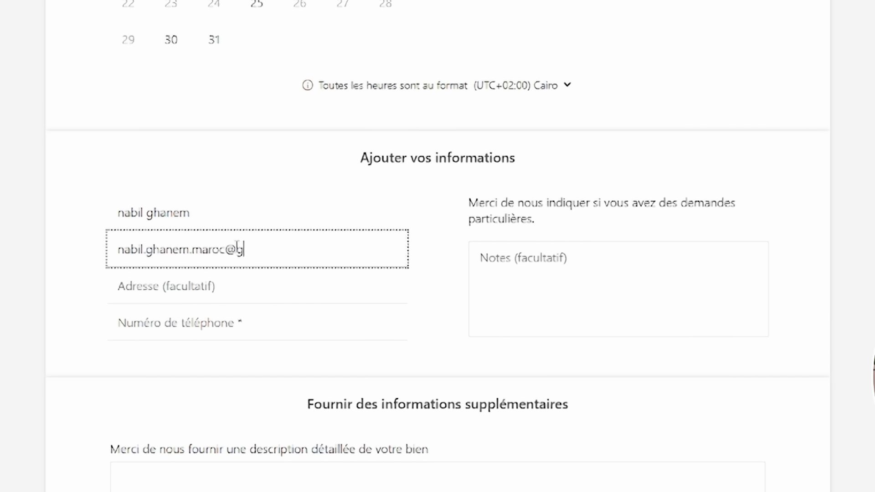
click(171, 294)
click(181, 325)
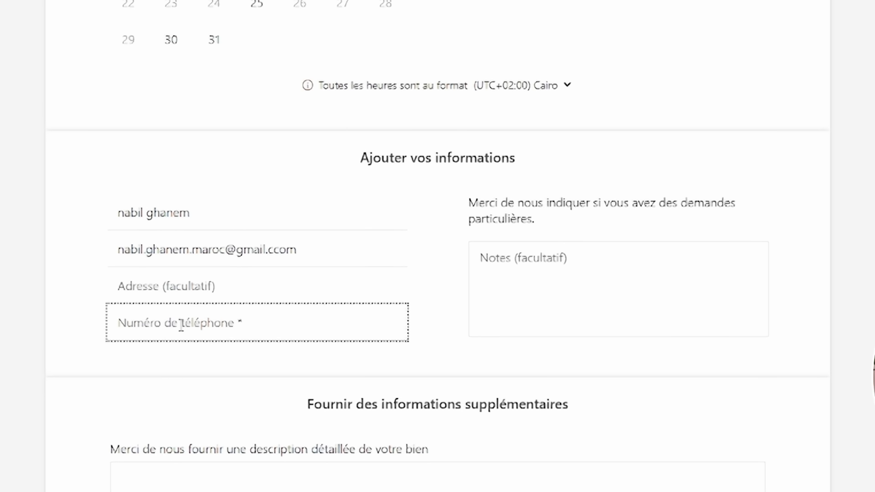
text(124510)
click(618, 287)
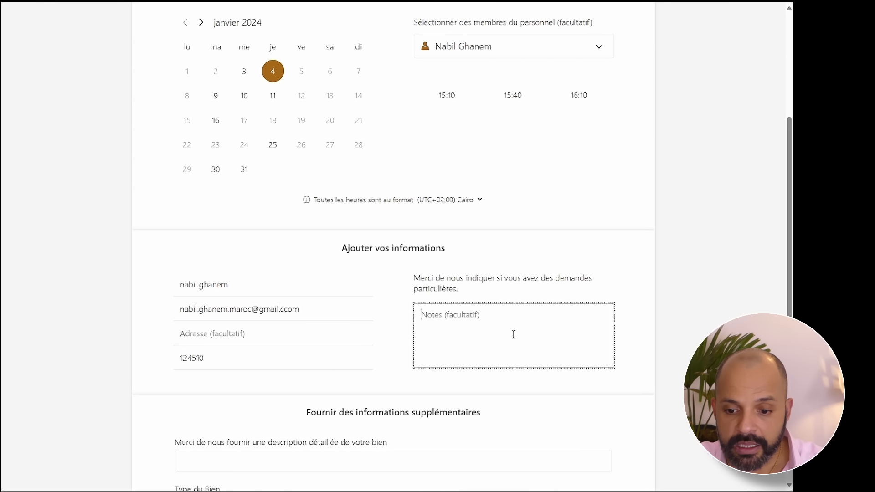
scroll(478, 309, down, 5)
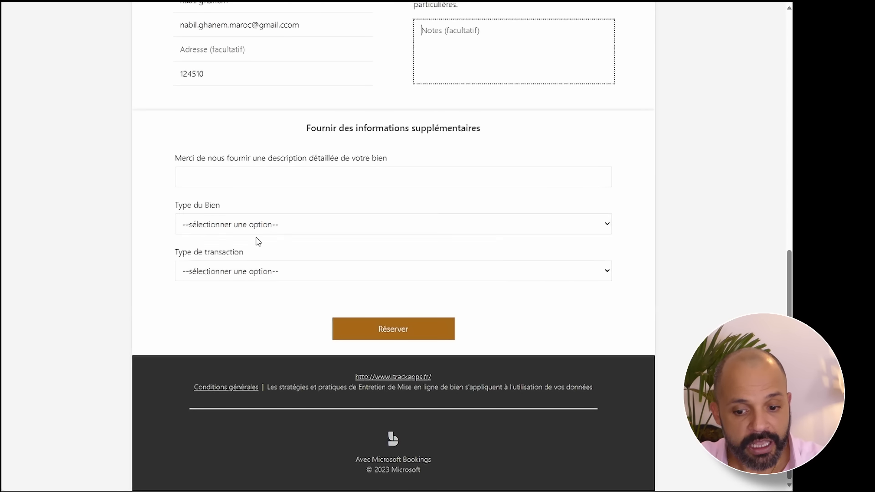
click(232, 173)
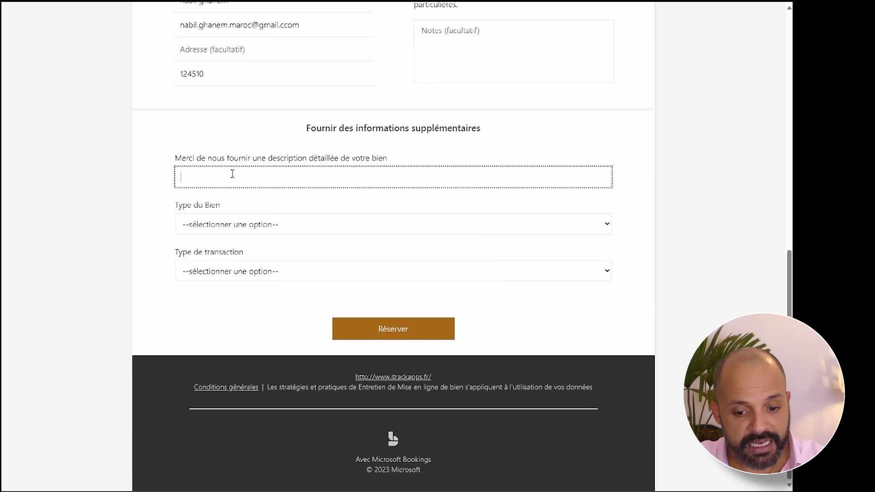